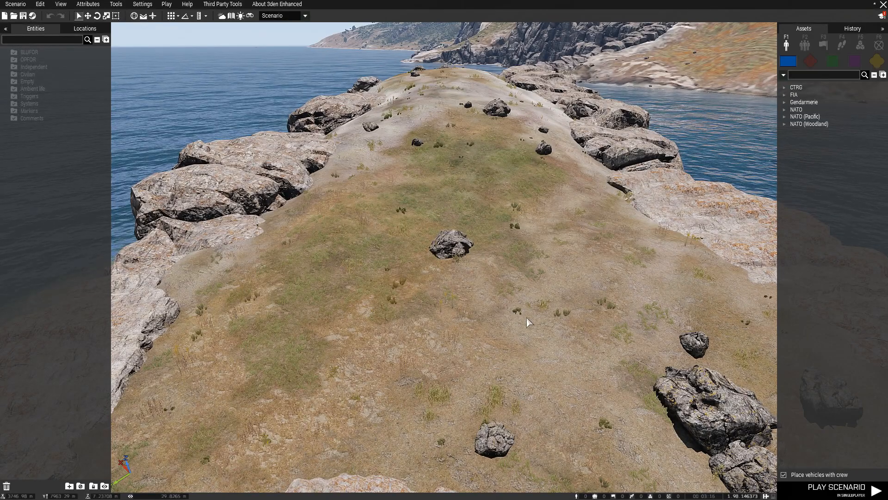
Fly the camera back and tilt it to look down the length of the rocky, grassy spit.
key(s)
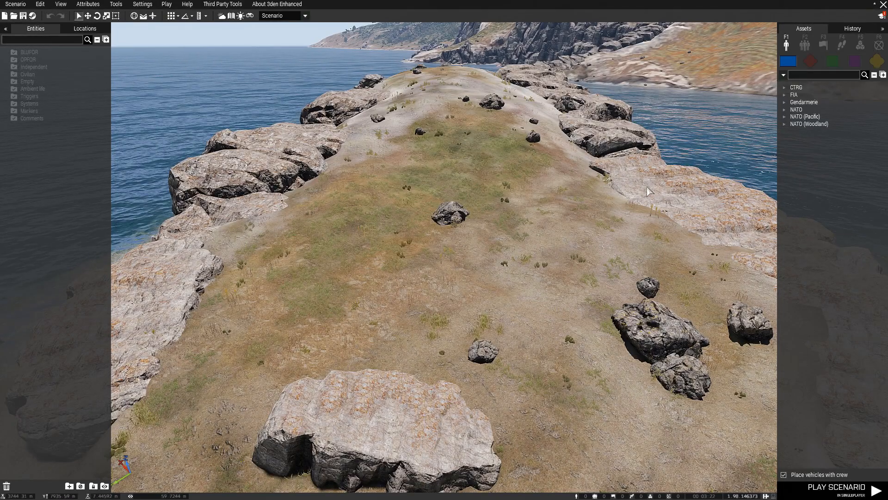
right_drag(607, 224, 614, 215)
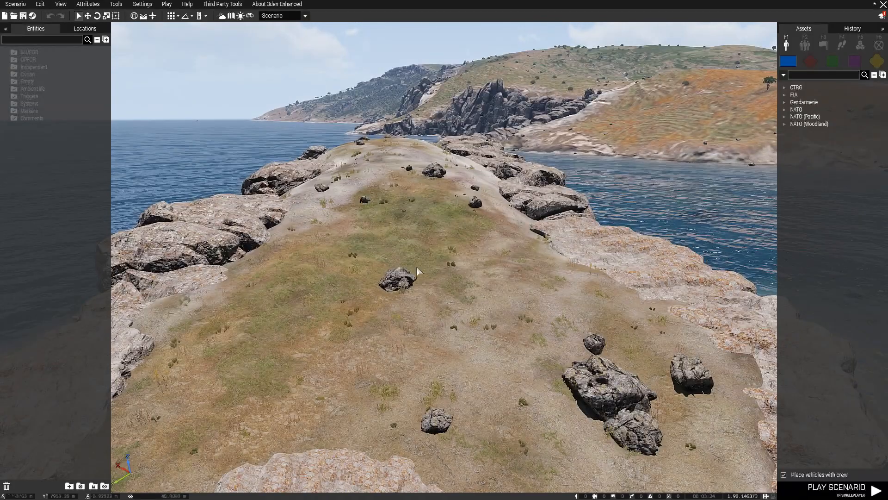
right_drag(416, 267, 446, 272)
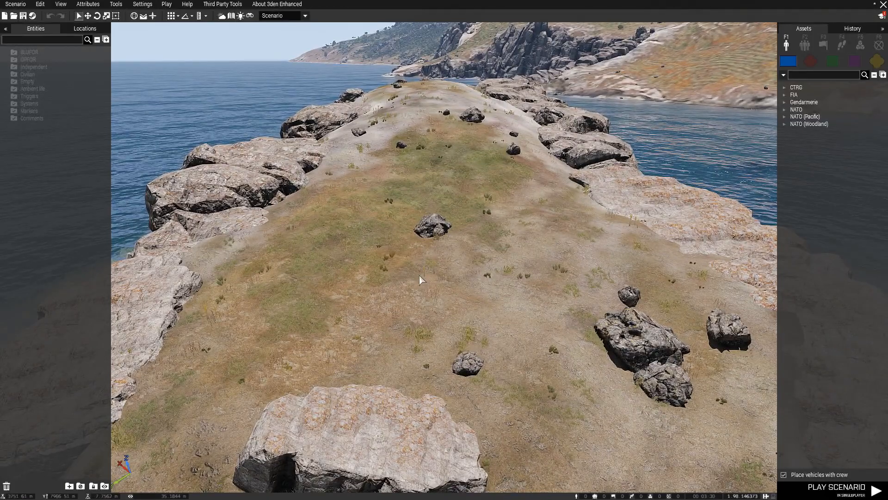
right_drag(419, 275, 418, 276)
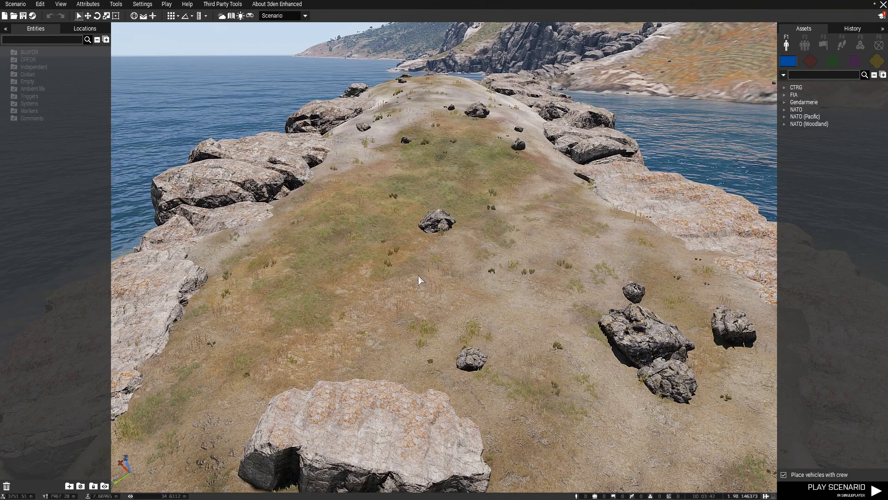
right_drag(437, 303, 433, 314)
key(w)
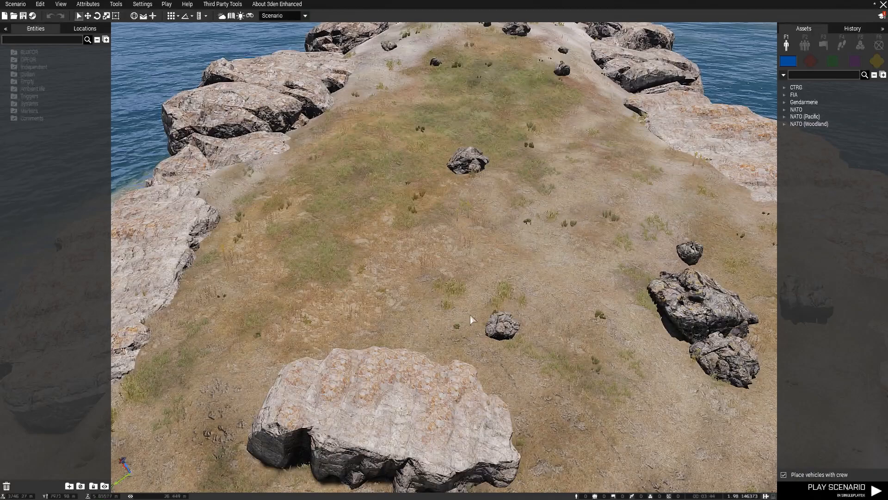
click(85, 8)
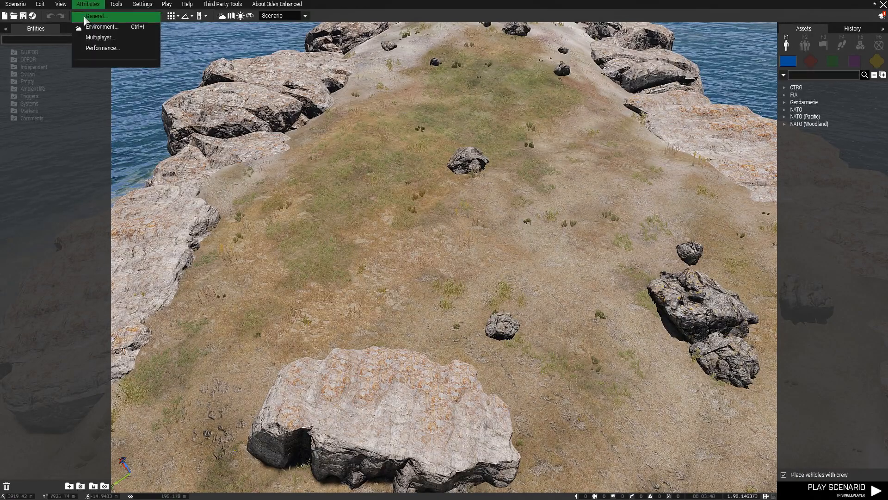
click(95, 16)
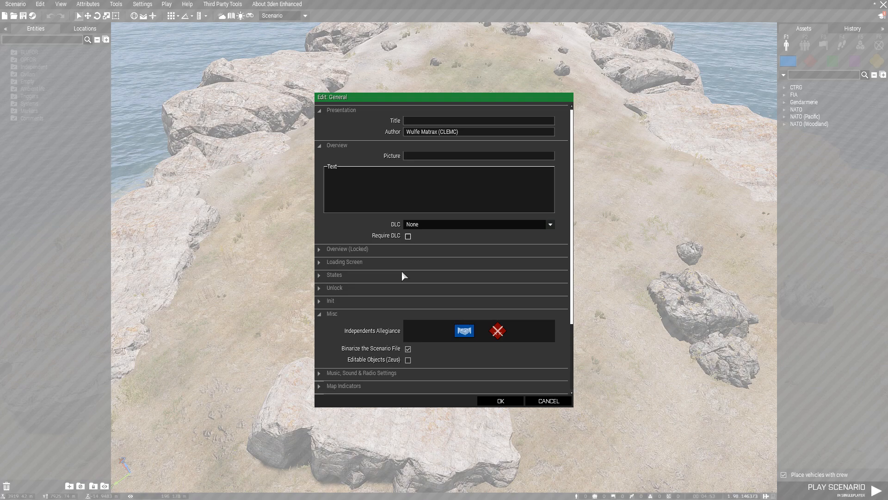
scroll(401, 272, down, 4)
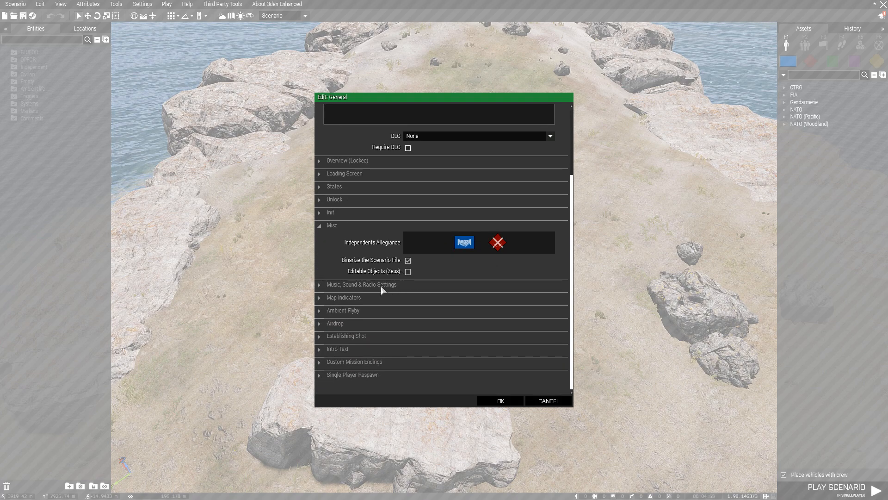
click(359, 298)
click(357, 299)
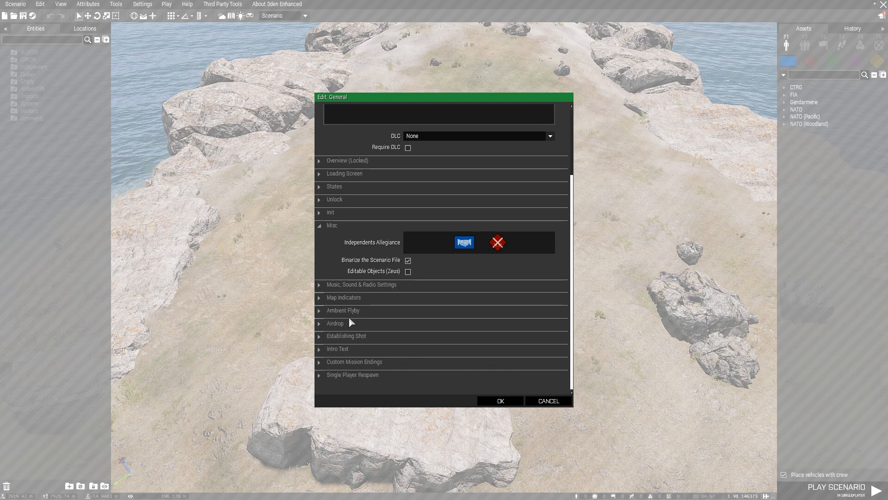
click(350, 310)
click(350, 310)
scroll(362, 332, up, 4)
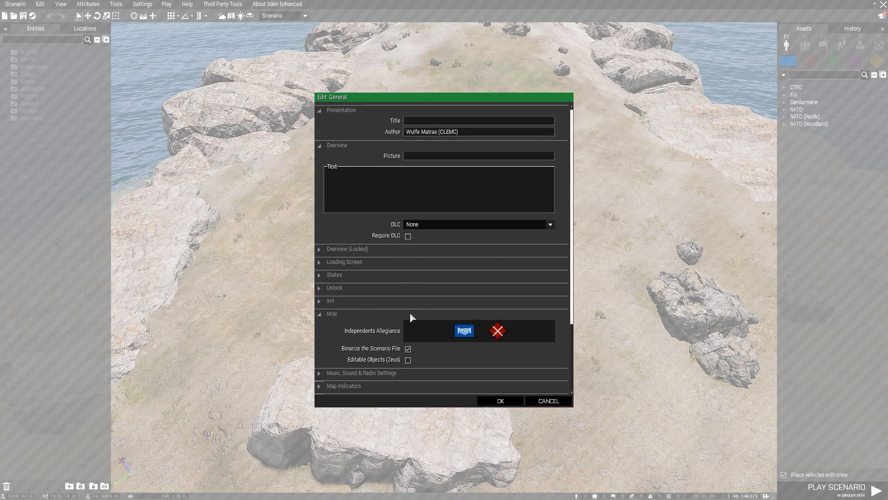
click(497, 402)
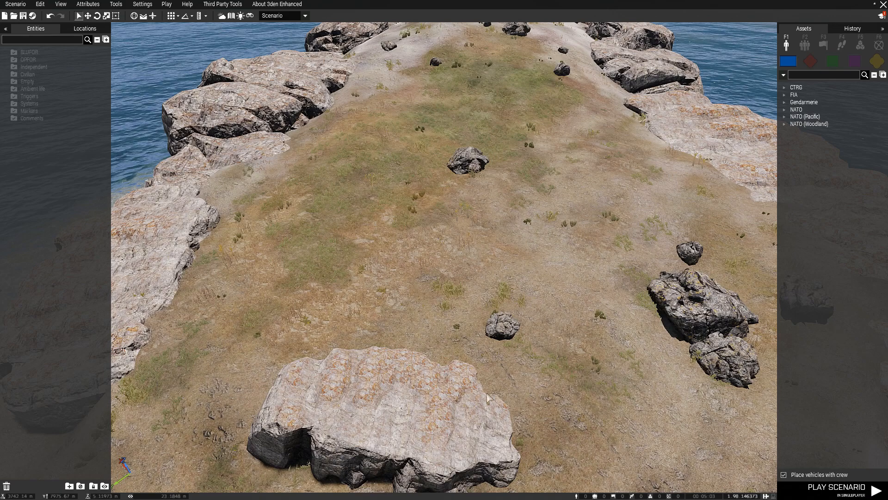
Set the scenario's multiplayer game type to Zeus.
click(88, 5)
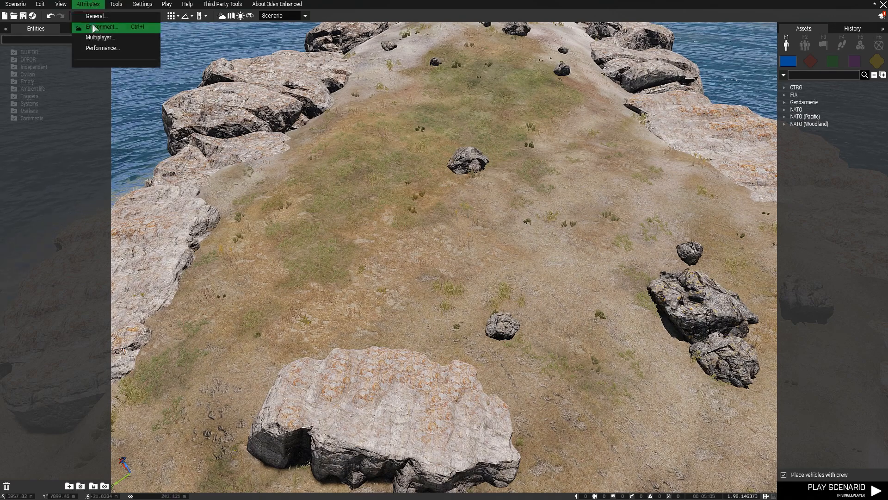
click(100, 37)
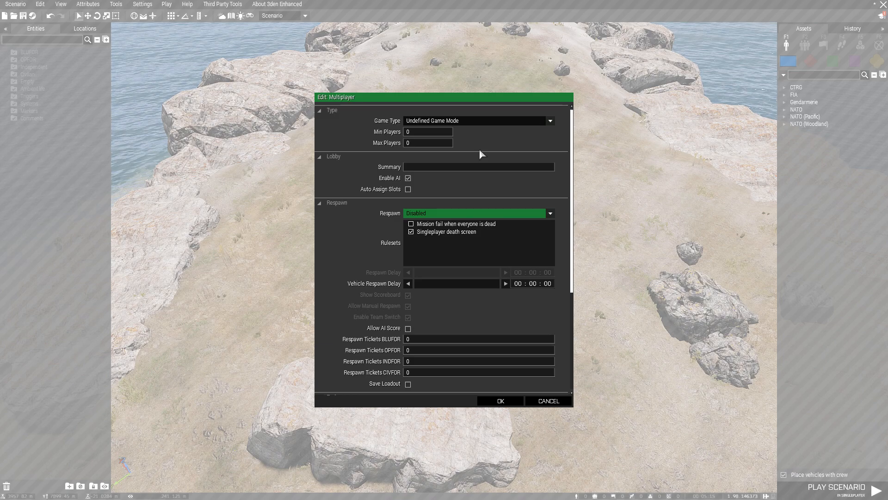
click(469, 121)
scroll(468, 121, down, 5)
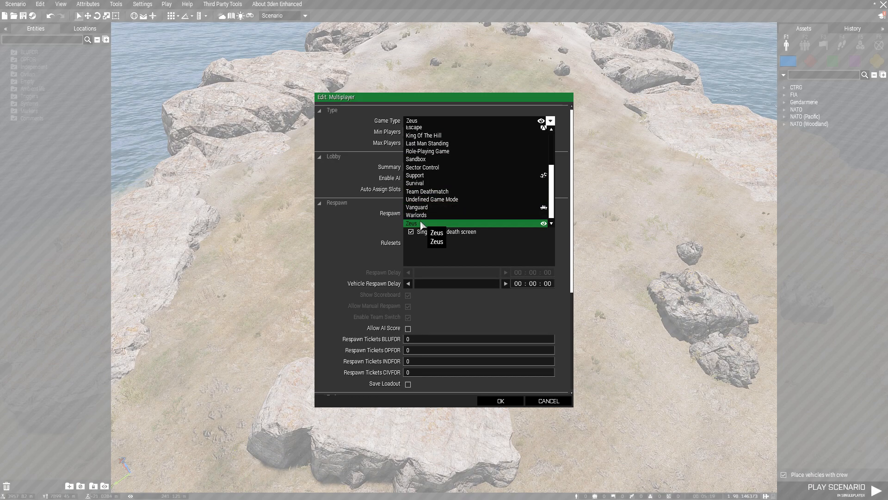
click(420, 224)
Set minimum players to 1 and maximum players to 50.
click(426, 132)
text(1)
click(430, 143)
text(50)
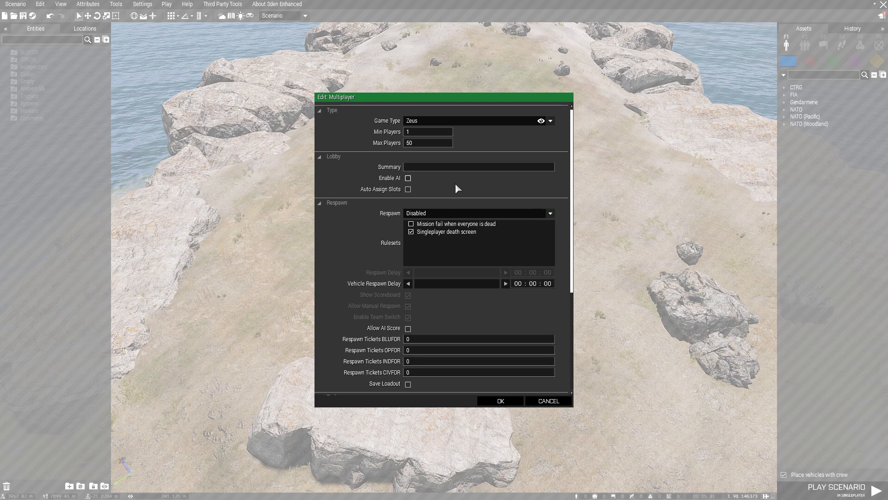
scroll(455, 182, down, 2)
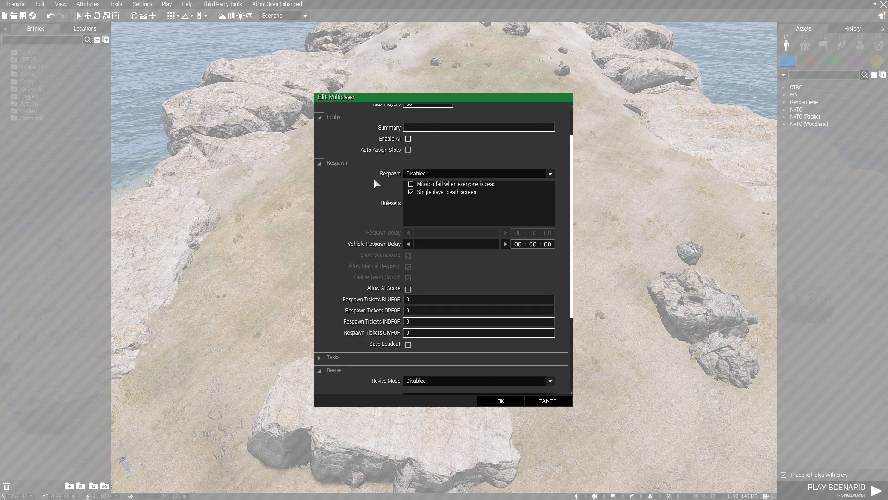
Set Respawn to Respawn on Custom Position and enable the Select respawn position ruleset.
click(431, 174)
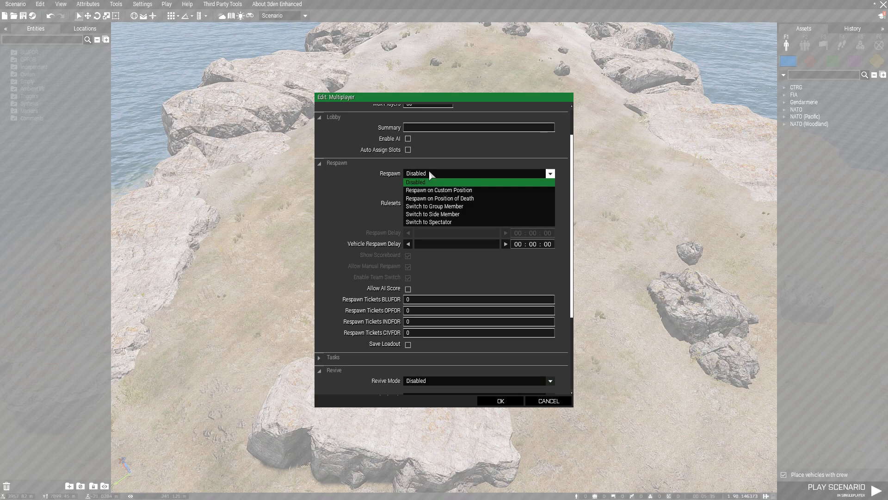
click(447, 191)
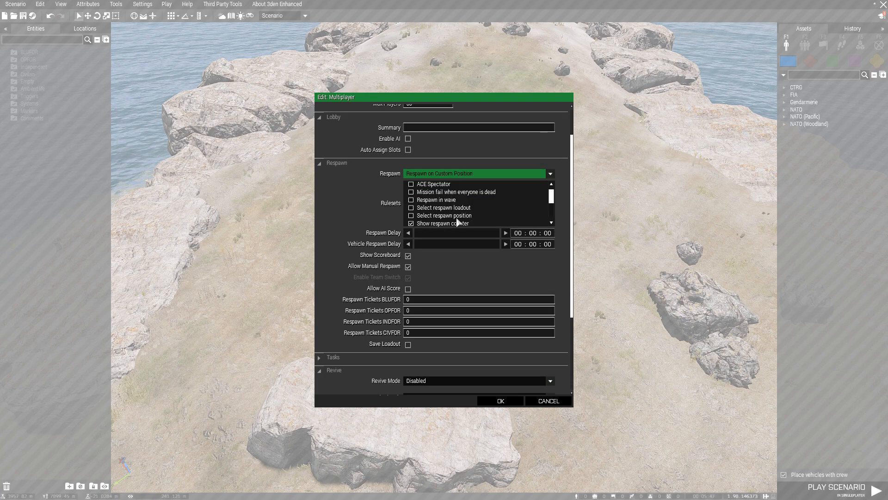
click(453, 216)
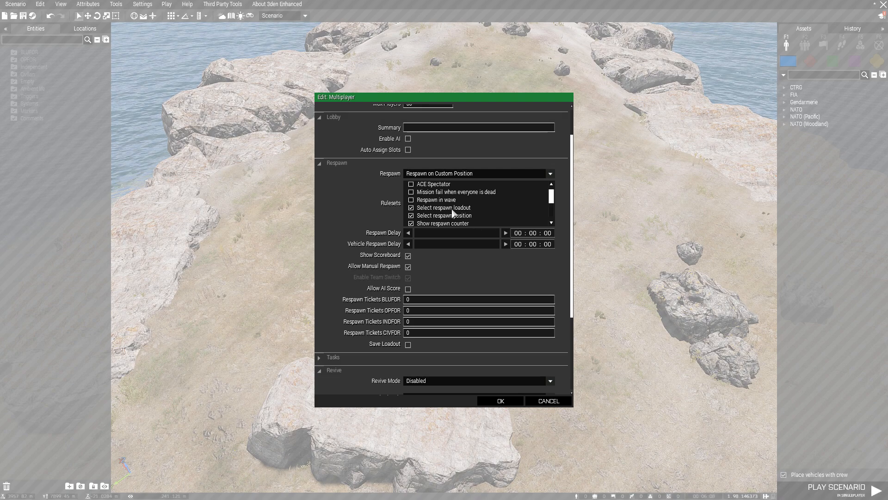
scroll(452, 210, down, 2)
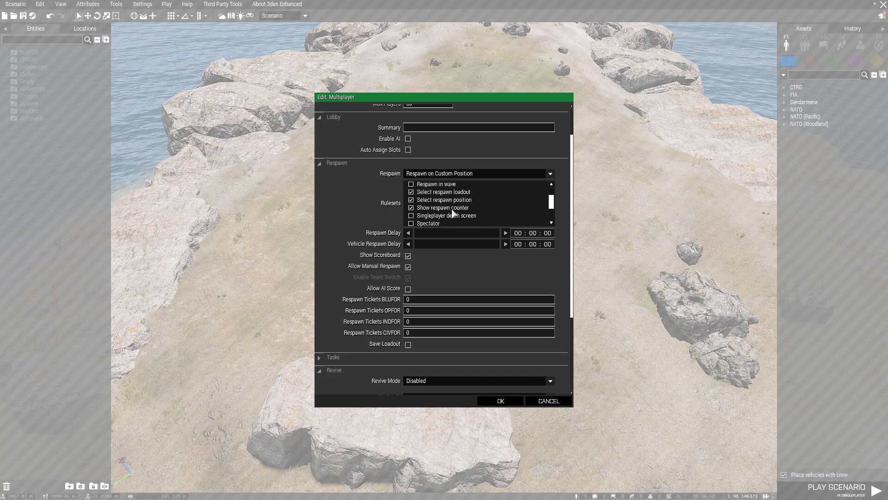
scroll(450, 208, up, 3)
scroll(449, 208, down, 1)
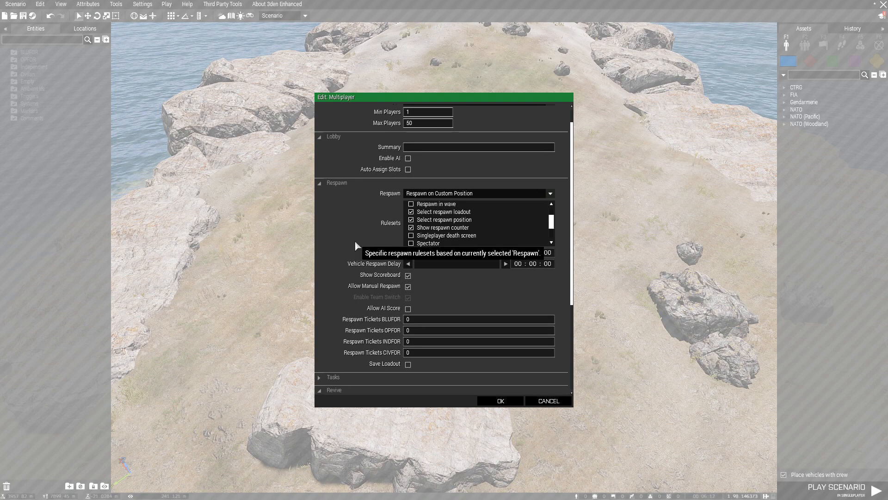
scroll(370, 243, down, 1)
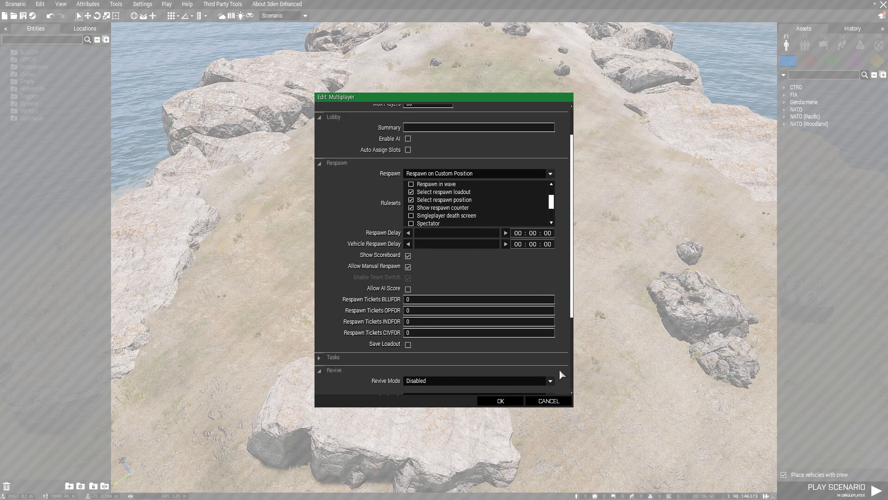
Enable revive for all players with no required trait or items.
scroll(559, 369, down, 5)
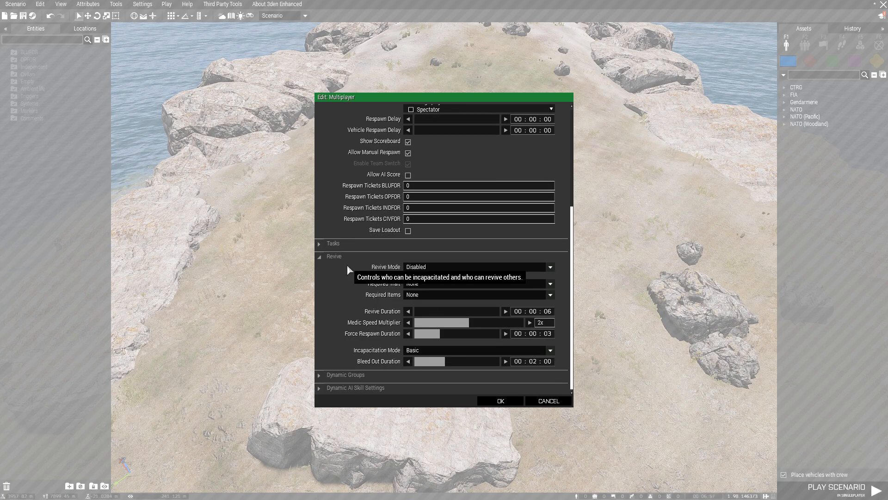
click(439, 267)
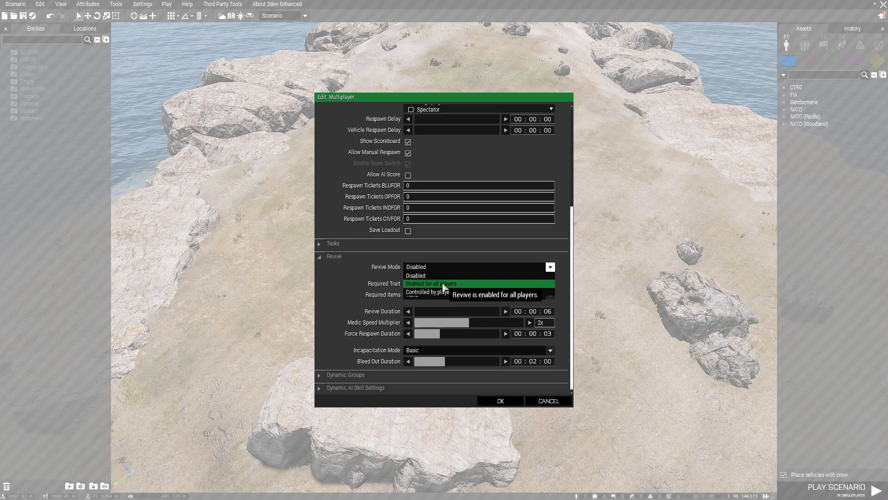
click(443, 284)
click(439, 285)
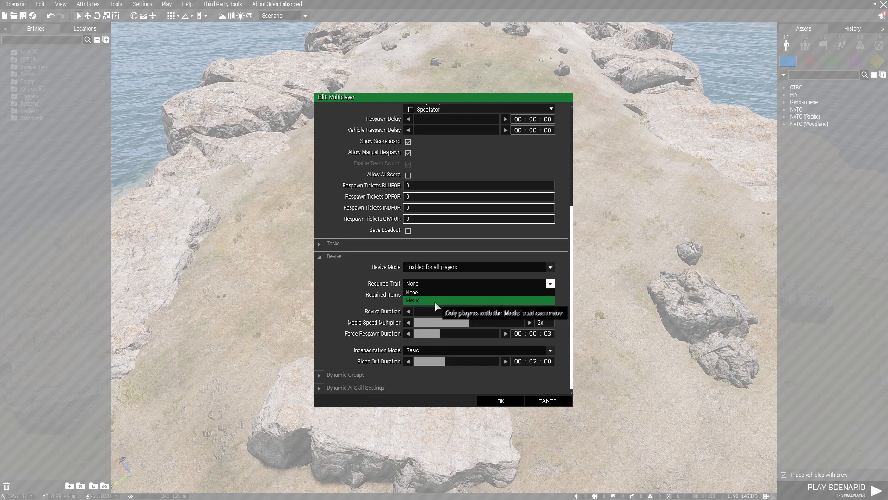
click(432, 292)
click(433, 295)
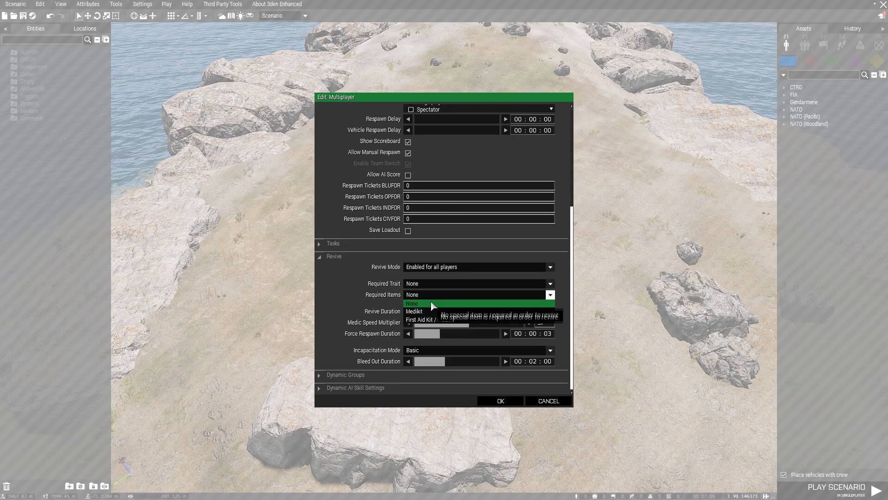
click(429, 293)
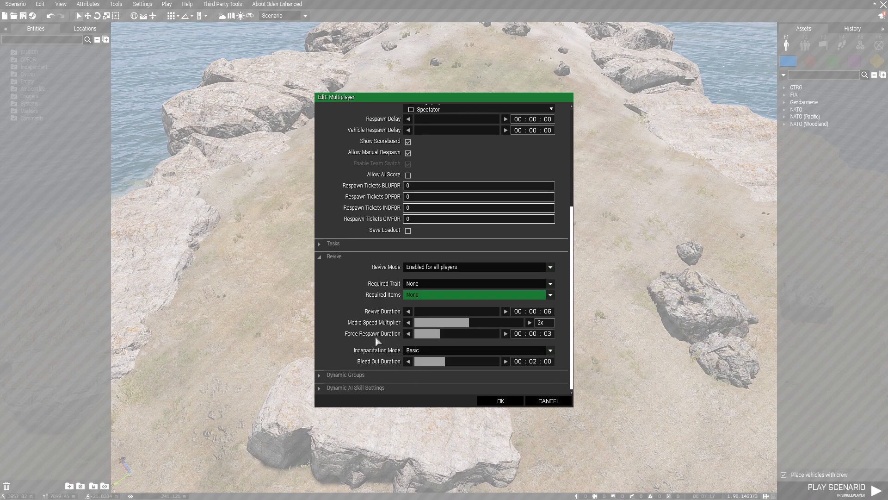
Turn on the Dynamic Groups system.
click(346, 373)
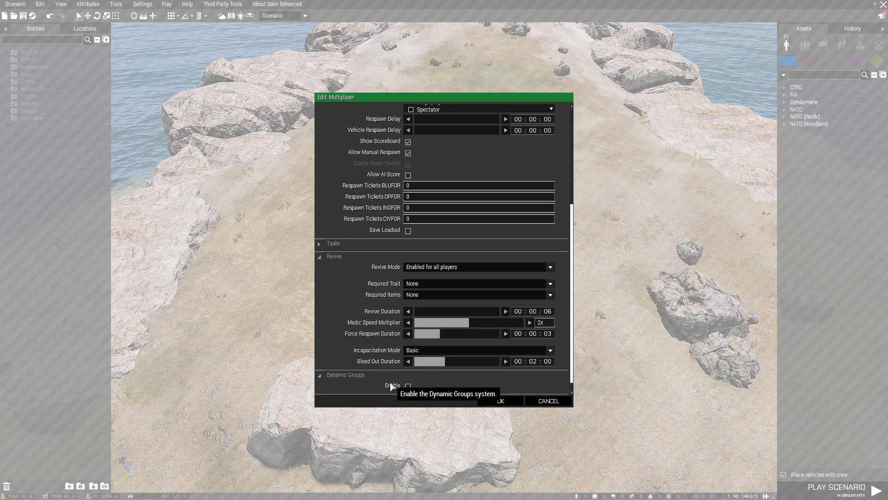
click(407, 386)
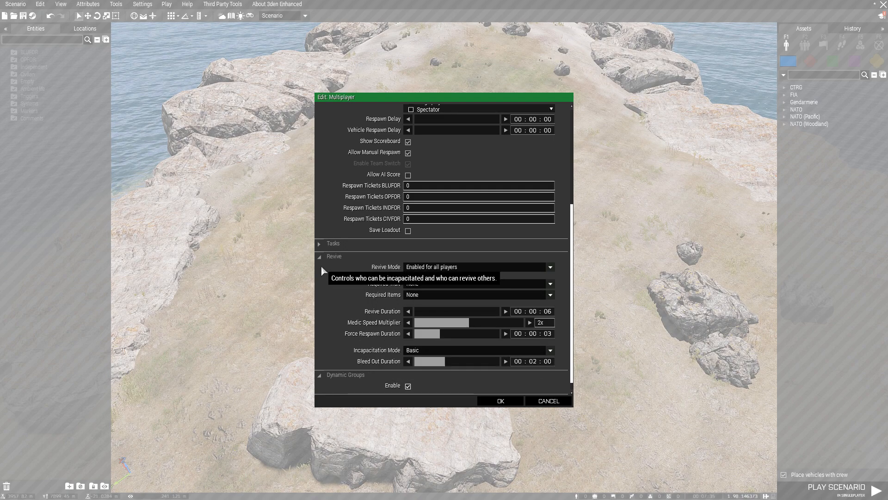
click(349, 374)
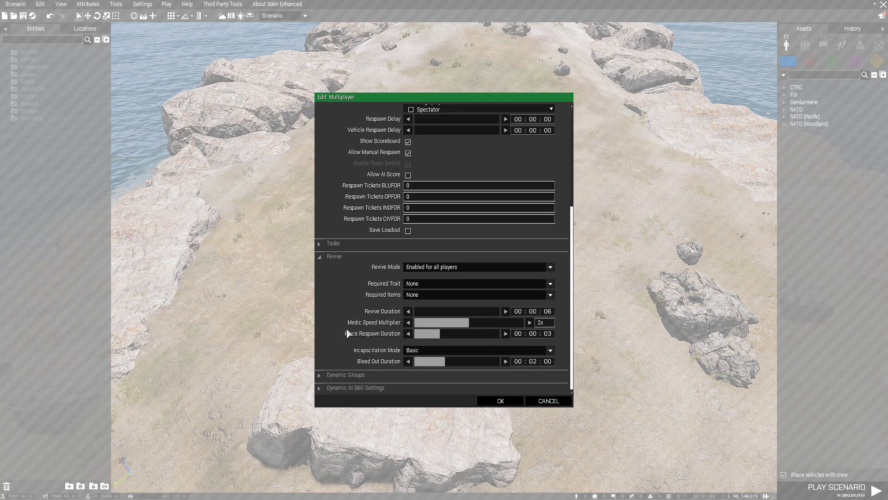
Switch revive mode back to Disabled and confirm the Multiplayer attributes.
scroll(349, 333, up, 1)
click(458, 287)
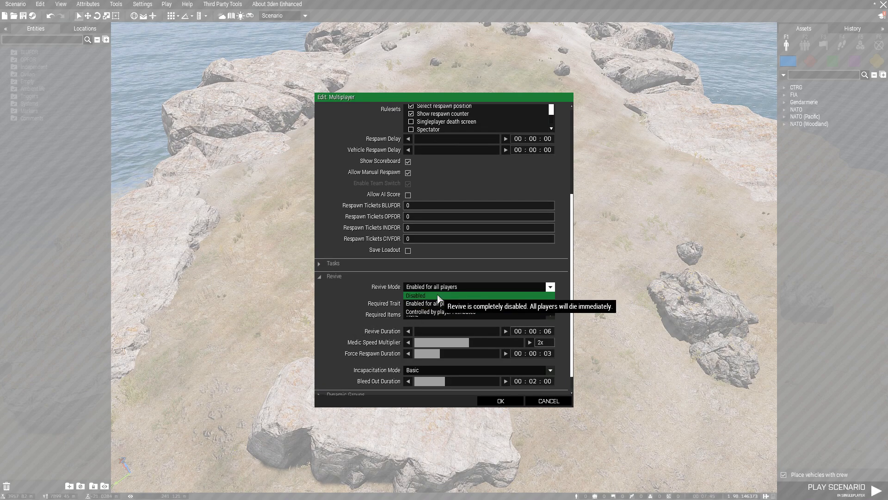
click(438, 295)
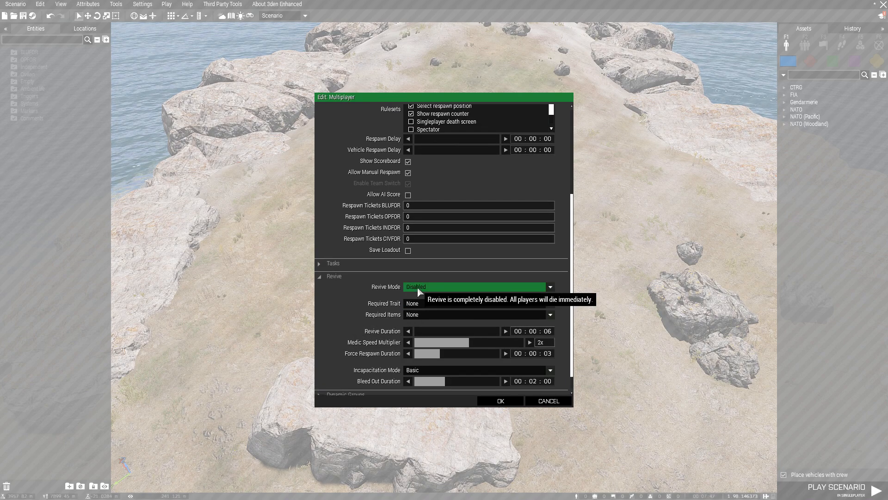
scroll(554, 260, up, 6)
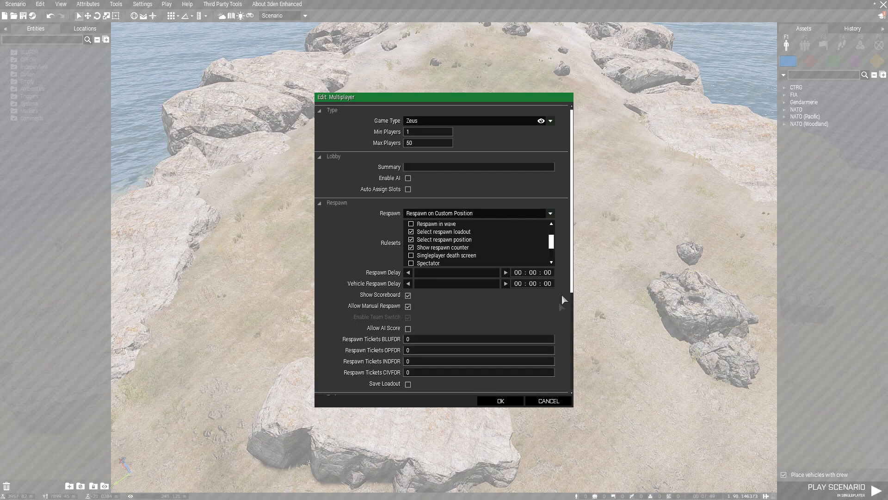
click(501, 401)
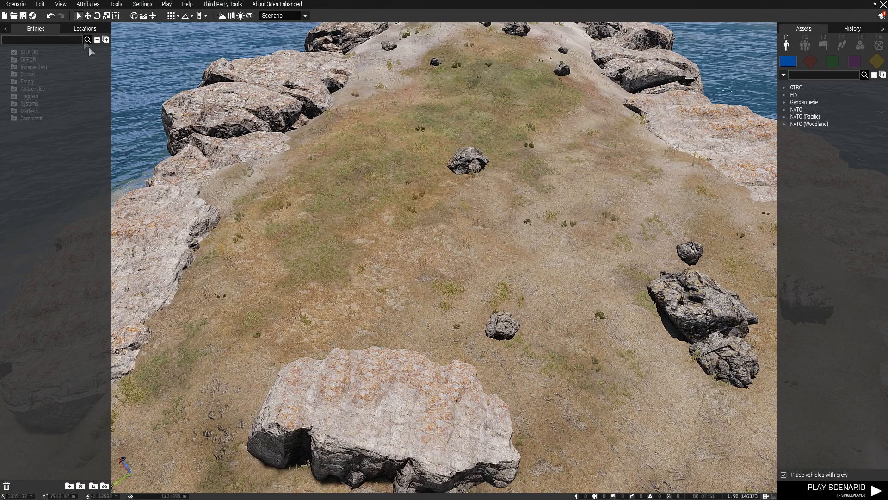
Enable ACE Respawn's save-gear option in the mission's addon options.
click(87, 5)
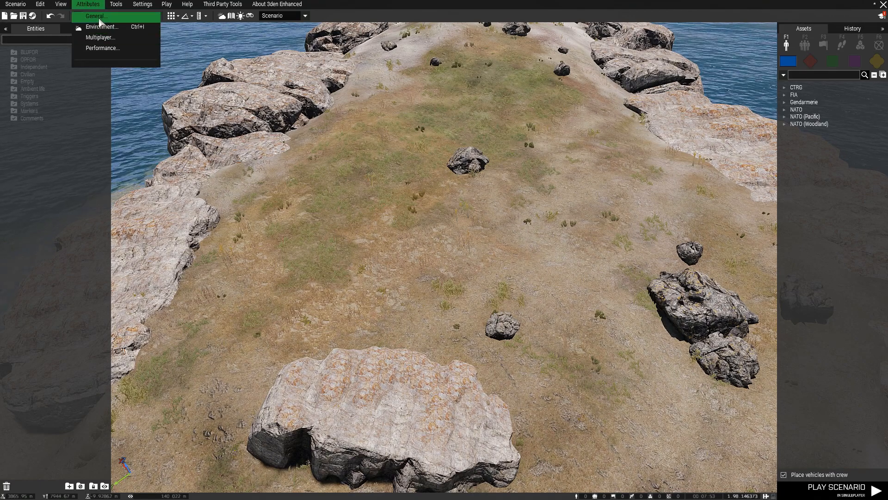
click(147, 6)
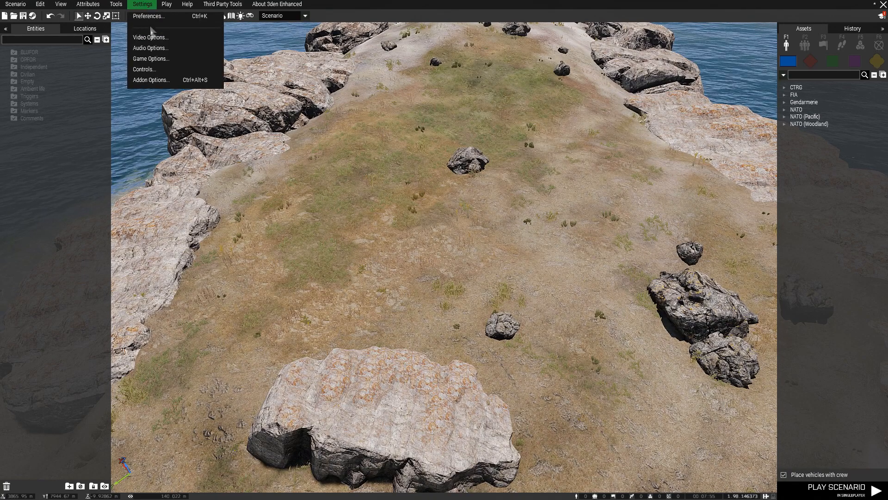
click(151, 80)
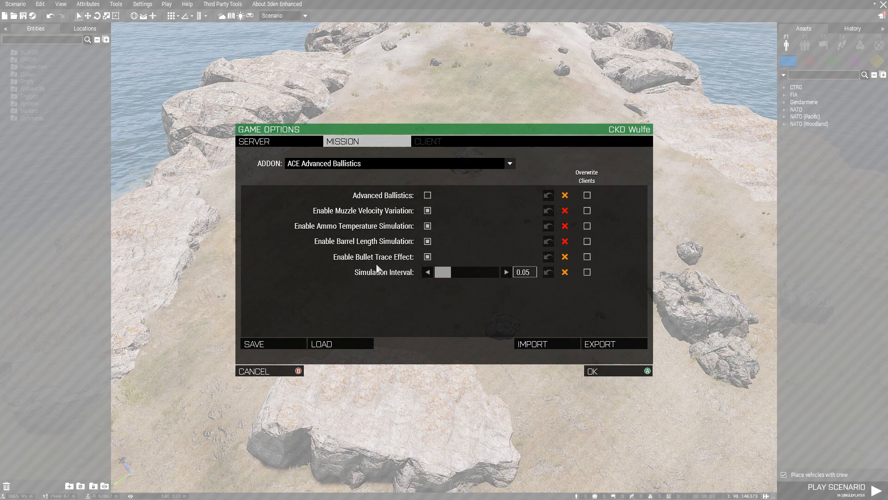
click(362, 165)
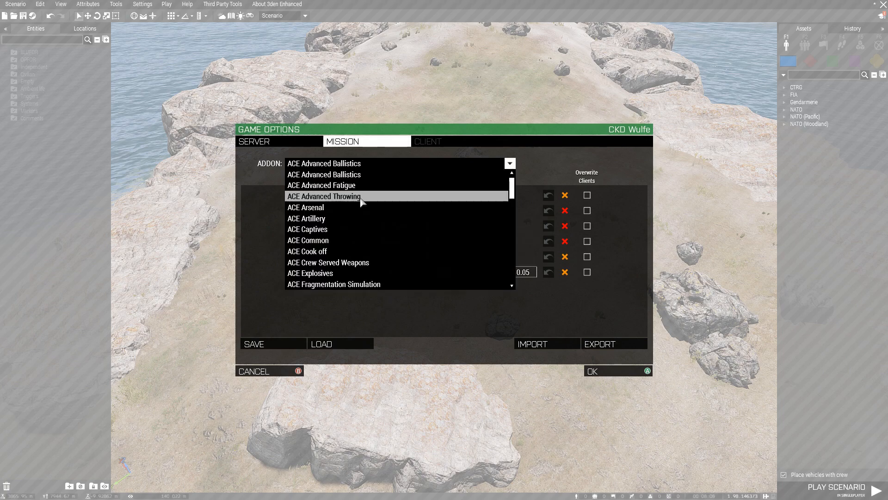
scroll(362, 248, down, 4)
scroll(361, 250, down, 4)
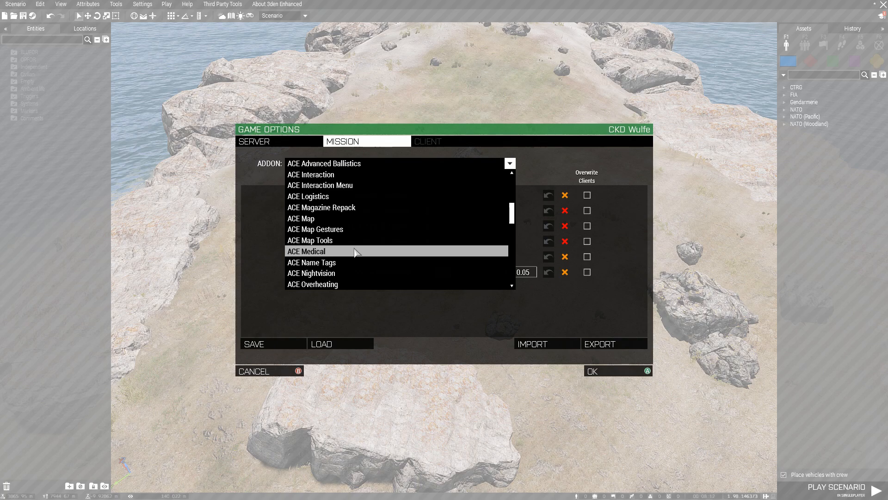
scroll(355, 252, down, 4)
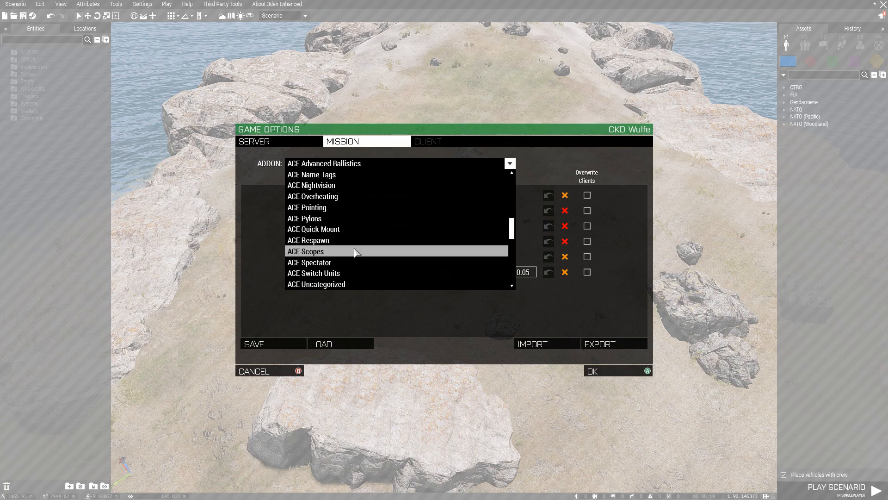
click(357, 241)
mouse_move(396, 198)
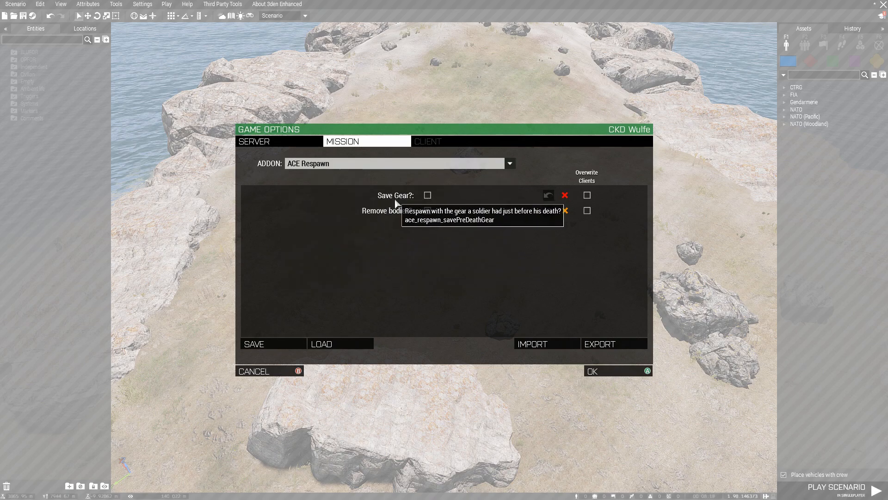
click(428, 195)
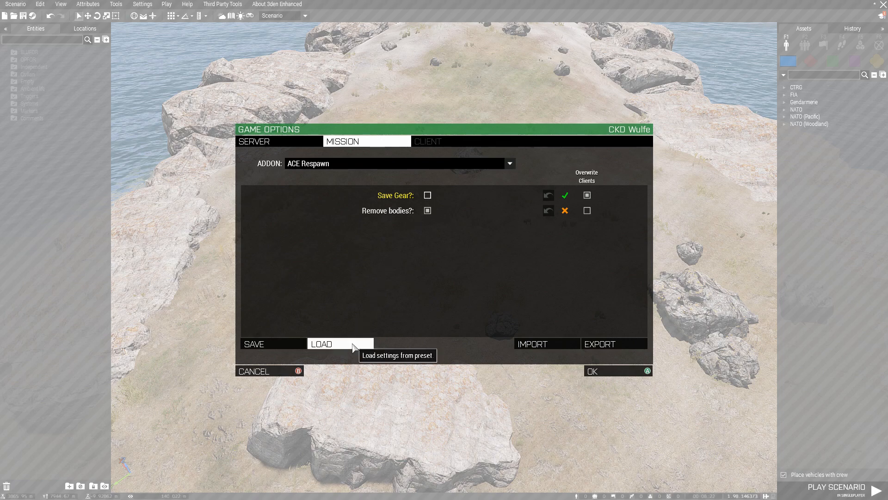
Load the MISSION SETTINGS V102 (ACEX+TFAR) +Foodv7 settings preset.
click(353, 347)
scroll(417, 288, down, 3)
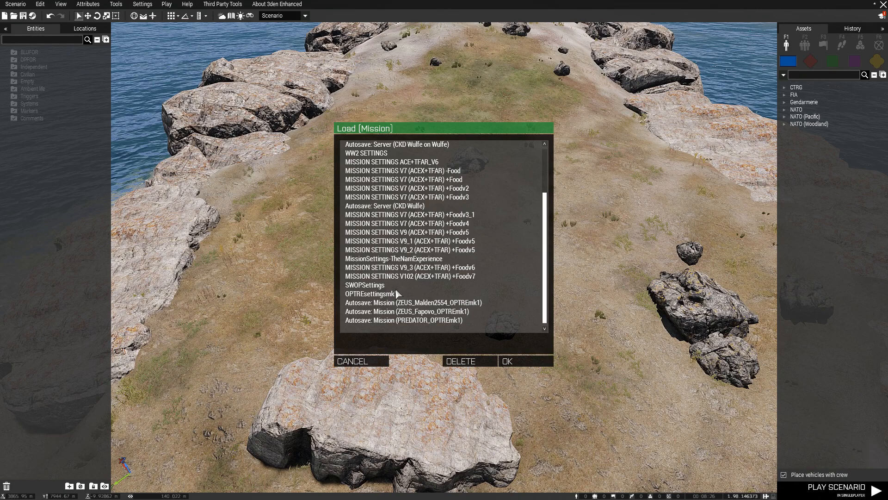
click(422, 277)
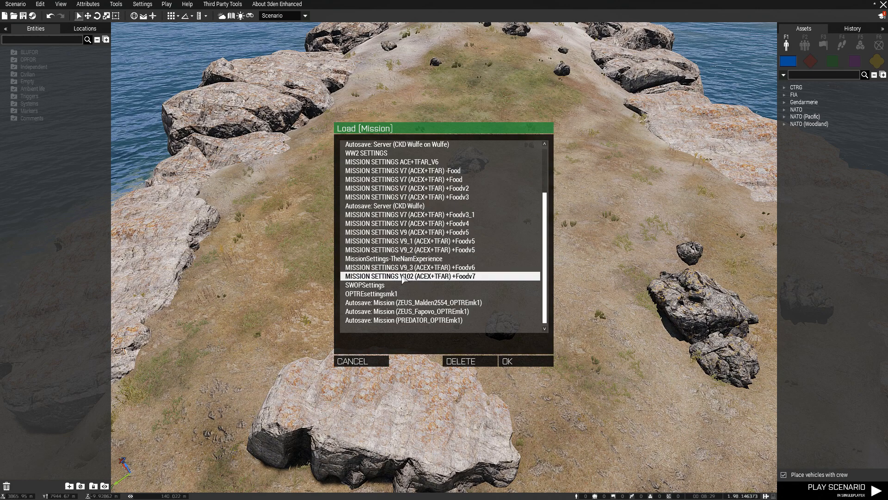
click(523, 362)
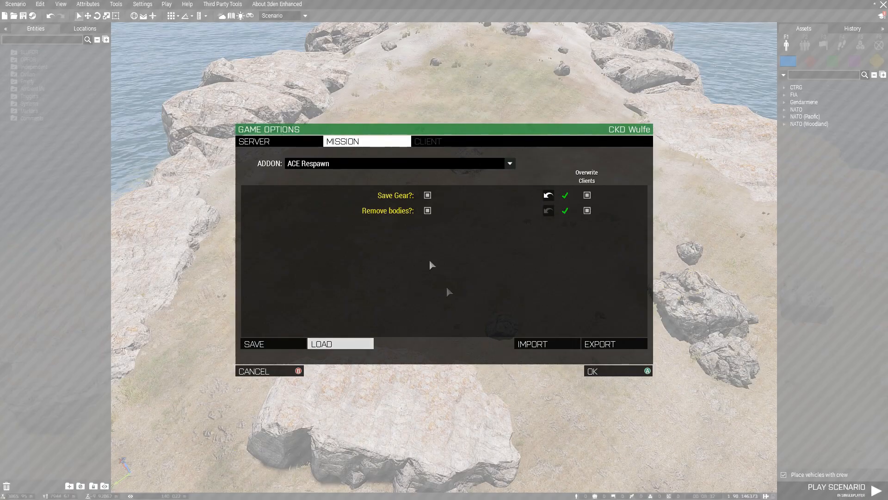
Review the ACEX Field Rations mission settings.
click(343, 165)
scroll(344, 201, down, 6)
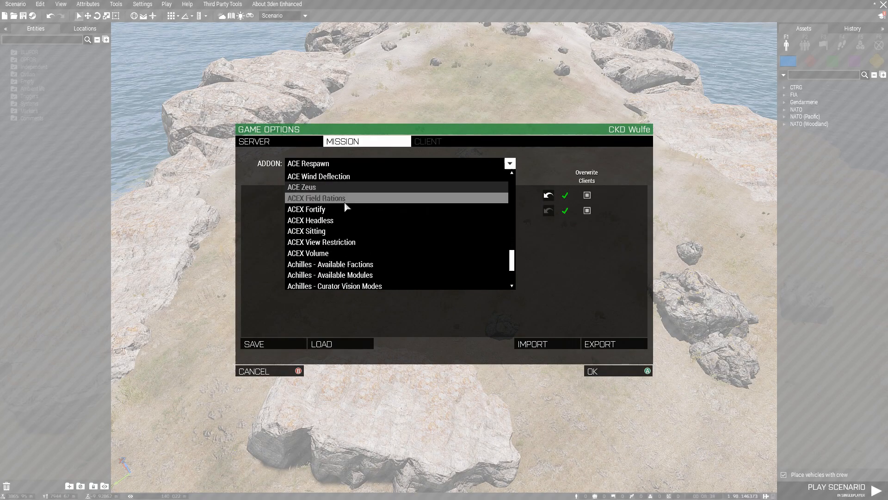
scroll(347, 207, down, 5)
scroll(337, 217, up, 8)
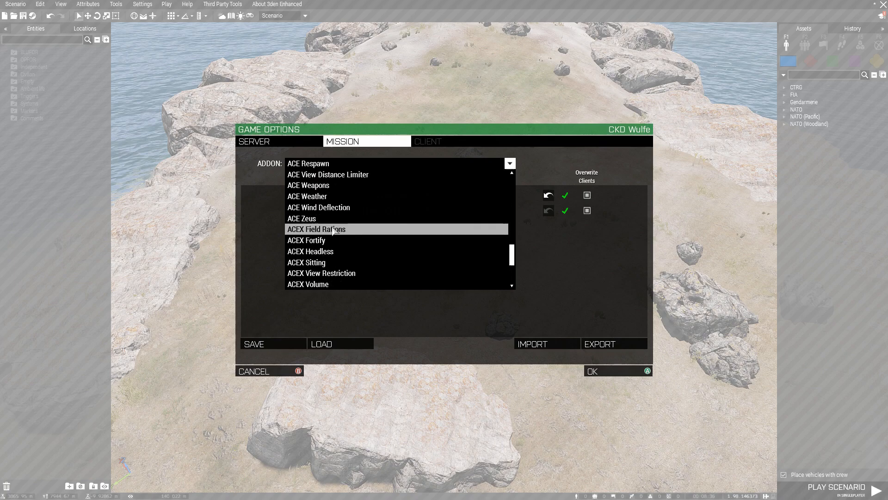
scroll(335, 220, down, 1)
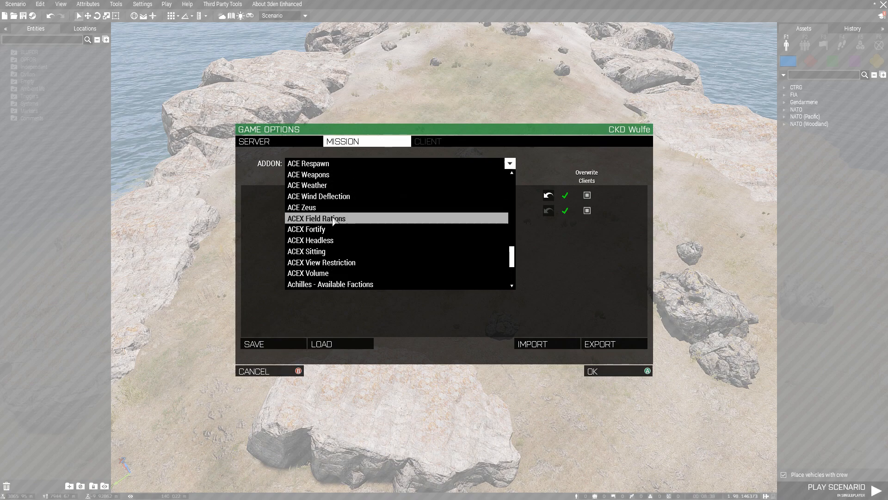
click(333, 220)
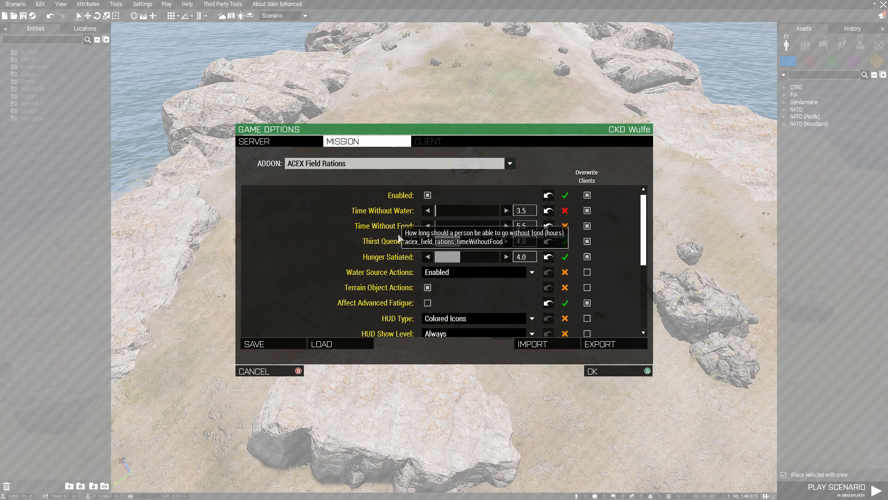
scroll(296, 303, down, 4)
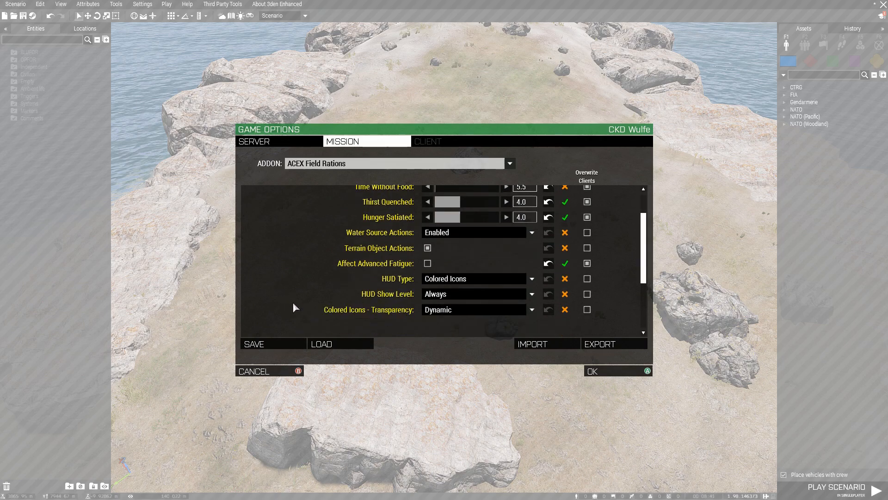
Browse the ACEX Fortify and ACEX Volume mission settings.
click(326, 166)
click(337, 230)
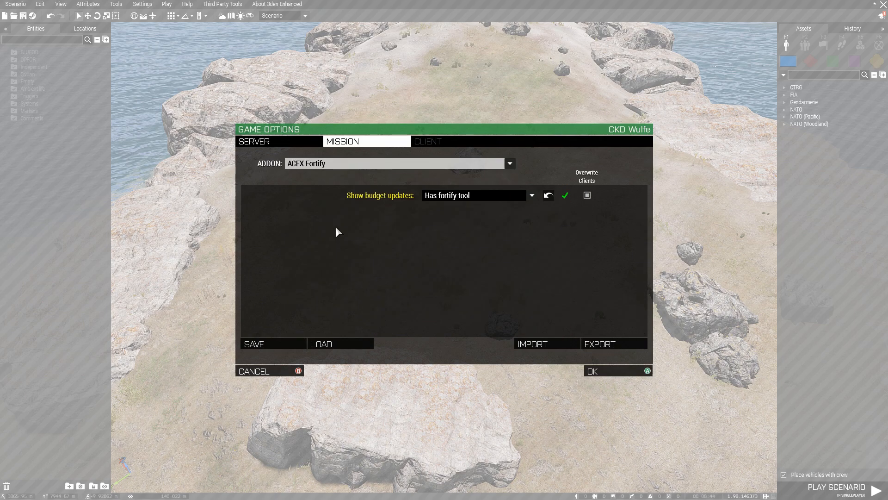
click(346, 167)
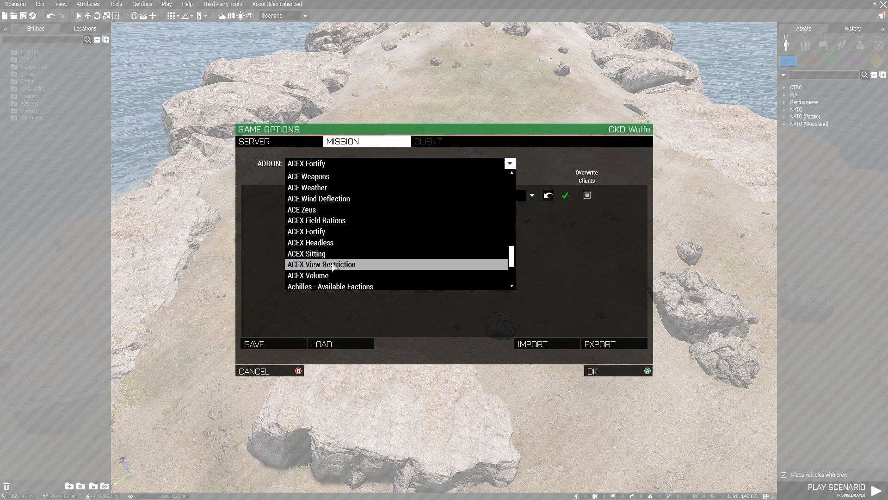
click(333, 276)
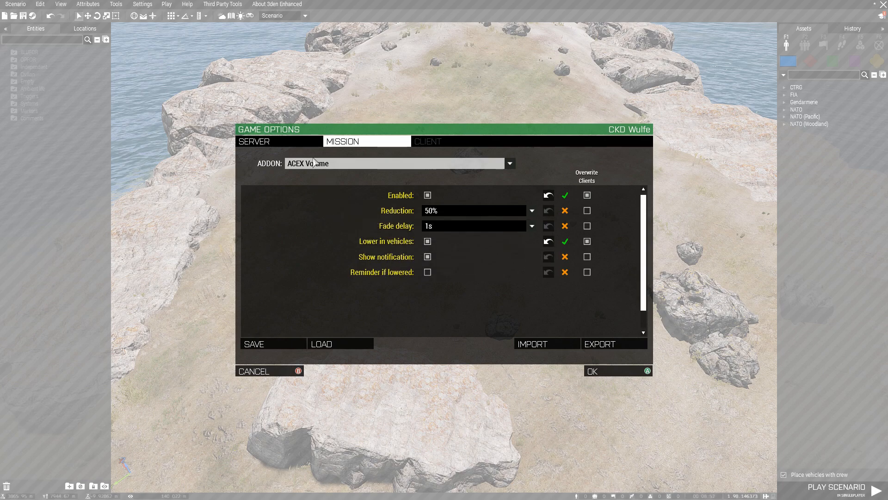
click(335, 165)
scroll(346, 241, up, 2)
scroll(346, 241, up, 4)
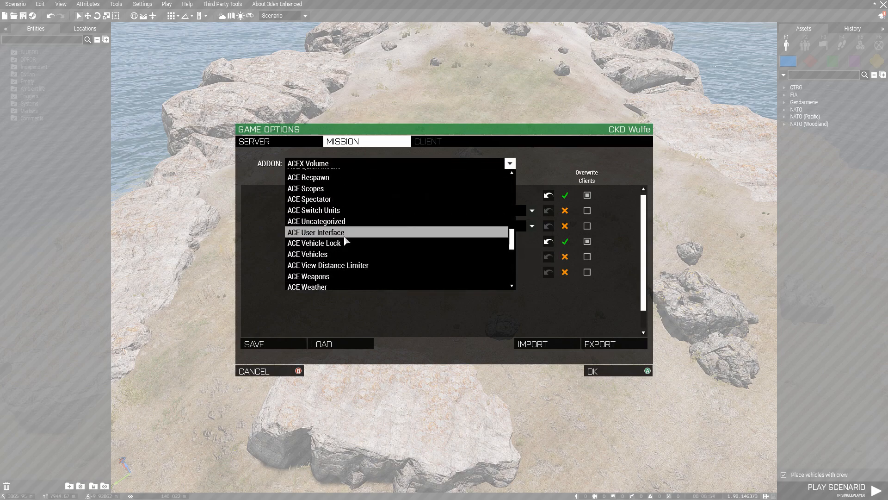
scroll(346, 238, up, 3)
Scroll through all the ACE Medical mission settings.
click(368, 200)
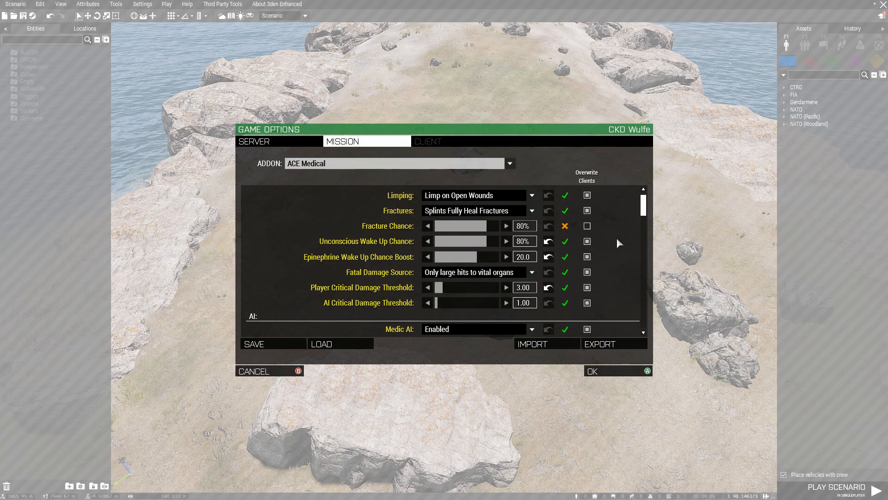
scroll(617, 237, down, 1)
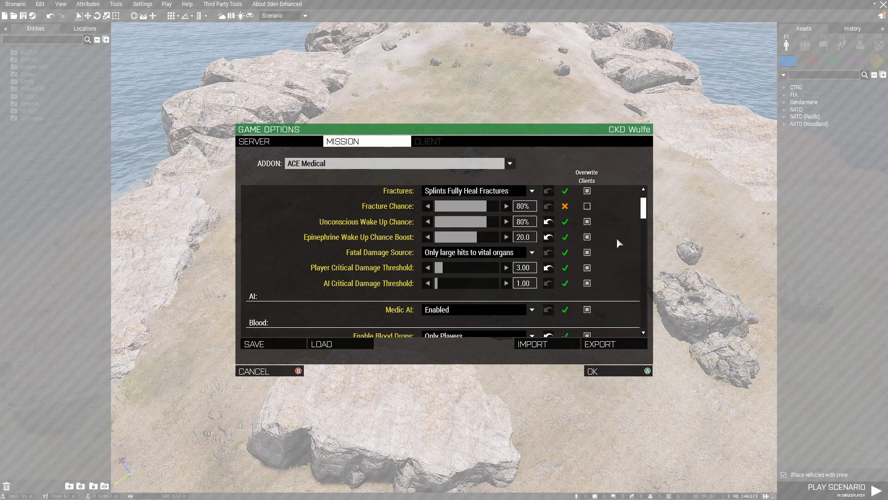
scroll(618, 237, down, 1)
scroll(617, 237, down, 3)
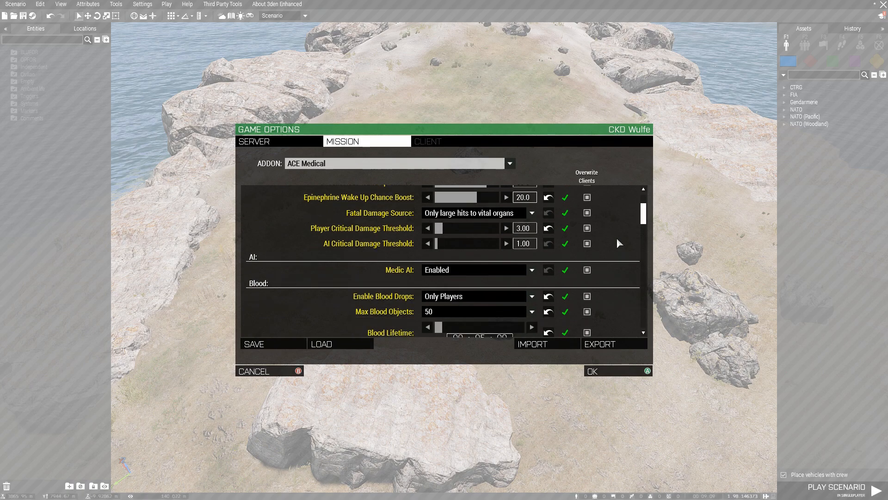
scroll(617, 239, down, 3)
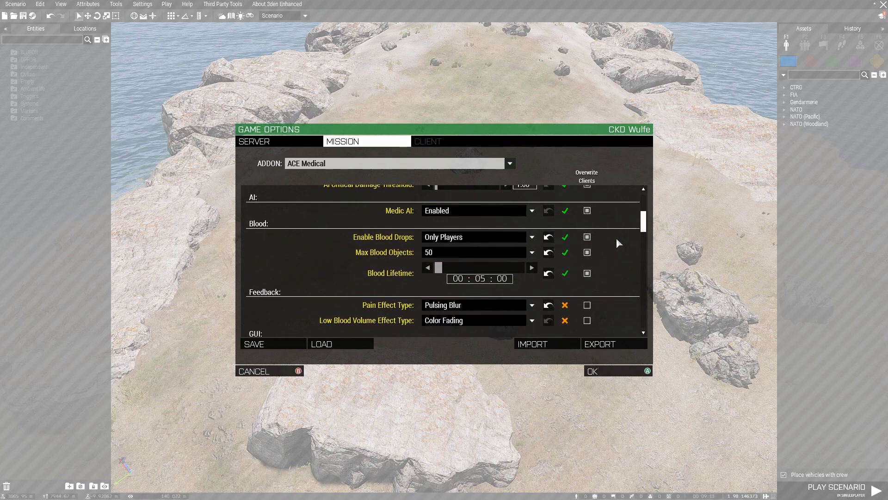
scroll(616, 237, down, 4)
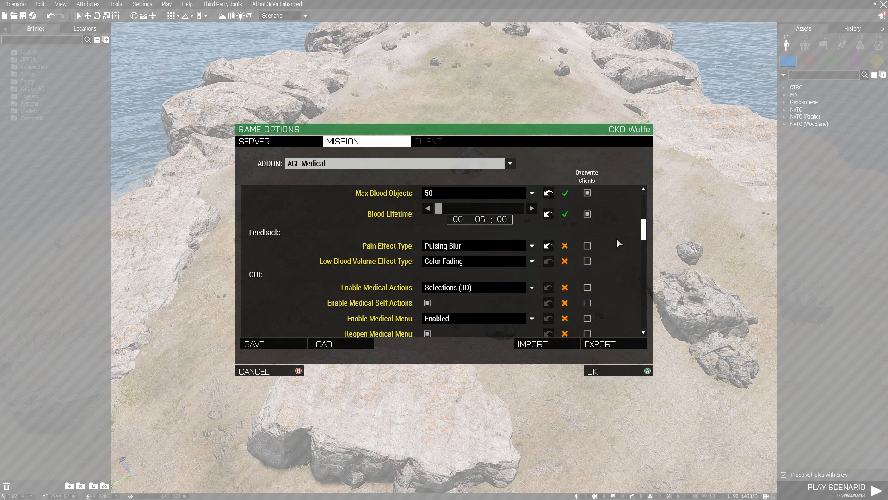
scroll(617, 237, down, 4)
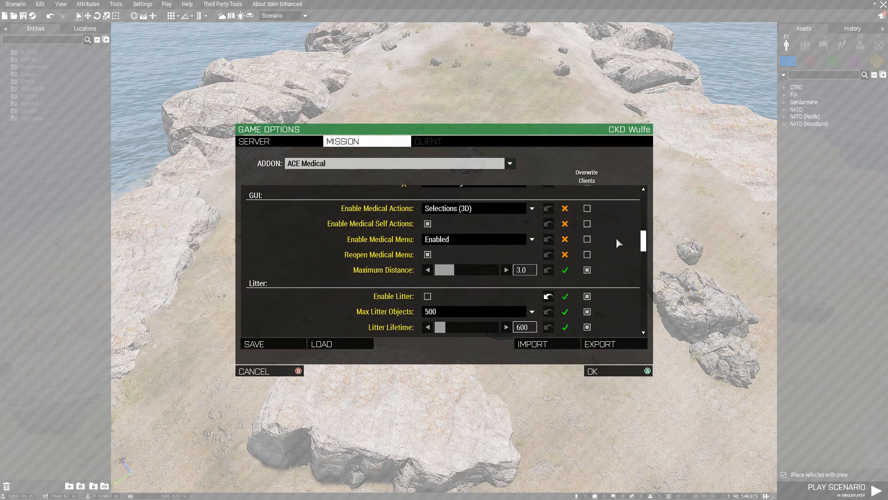
scroll(616, 237, down, 1)
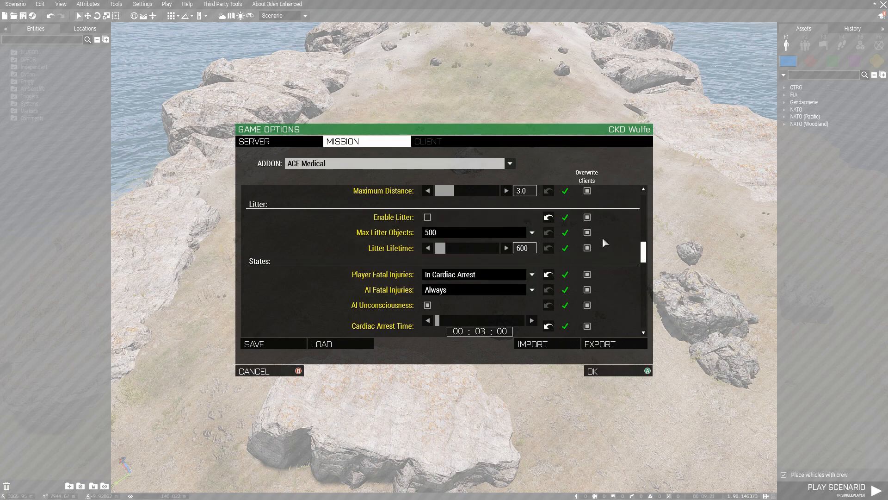
scroll(603, 239, down, 1)
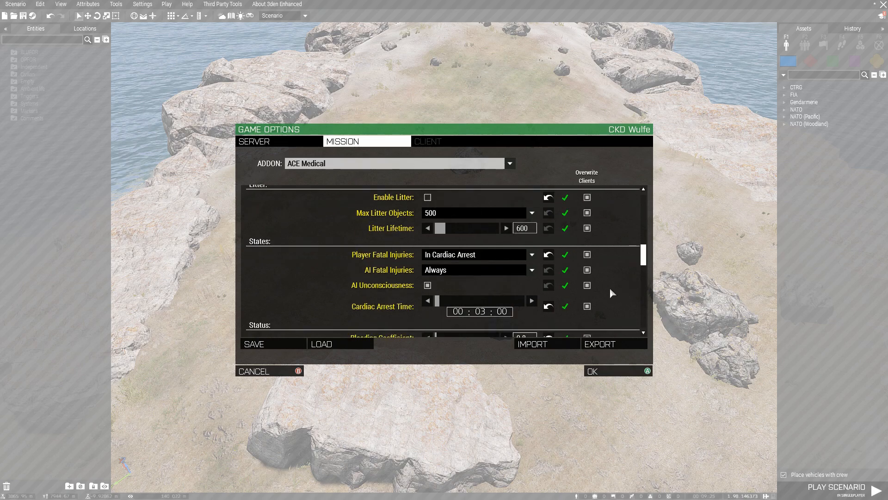
scroll(611, 292, down, 5)
scroll(611, 289, down, 3)
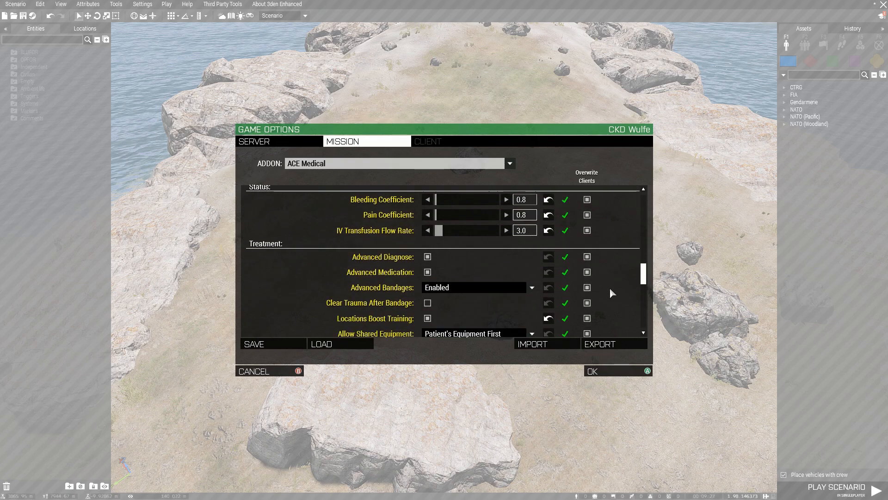
scroll(610, 289, down, 3)
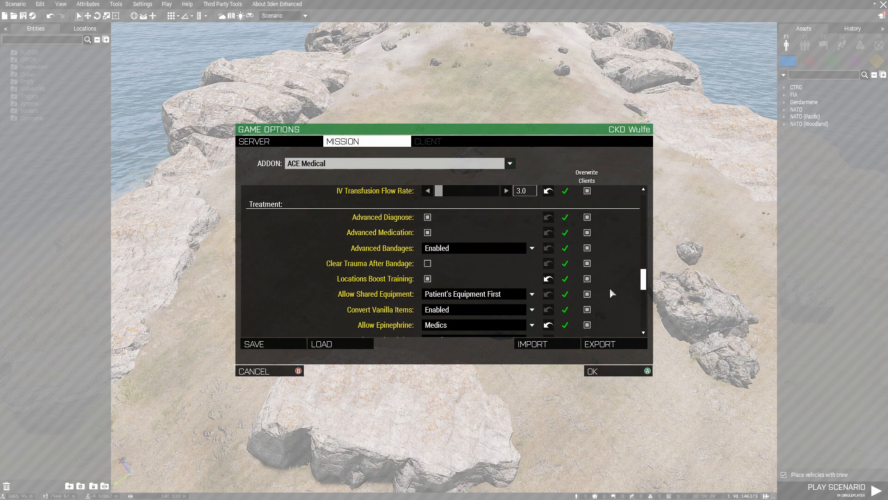
scroll(610, 289, down, 6)
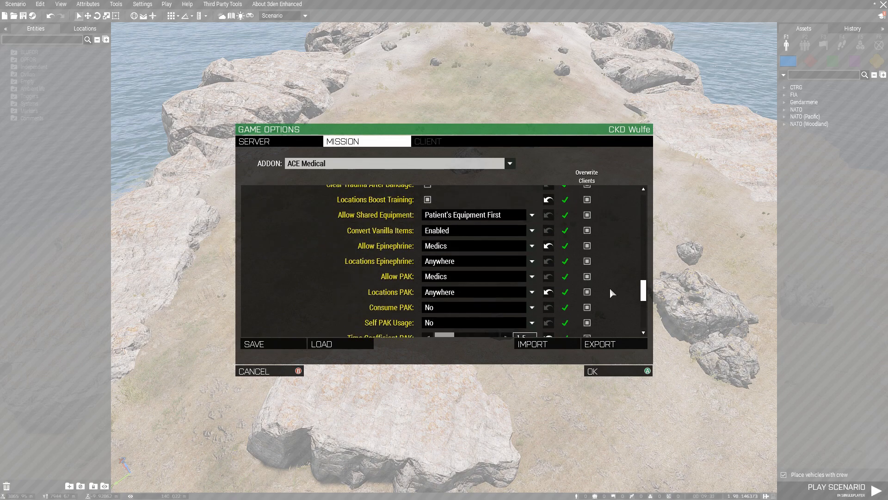
scroll(611, 293, down, 5)
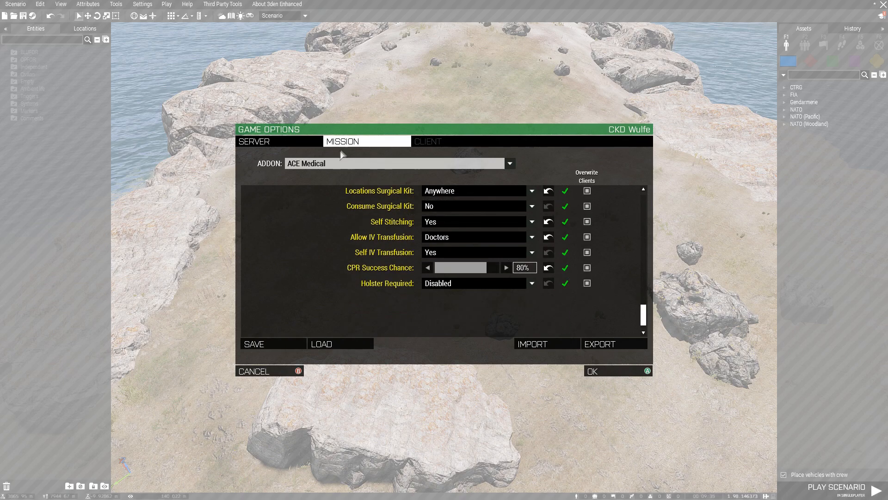
Switch the addon view to the ACE Cook off settings.
click(342, 164)
scroll(338, 267, up, 3)
scroll(339, 267, up, 6)
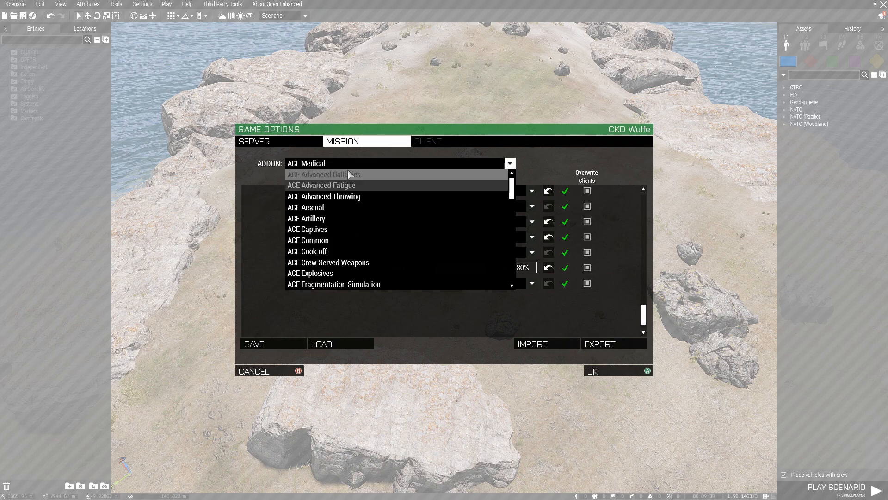
click(319, 253)
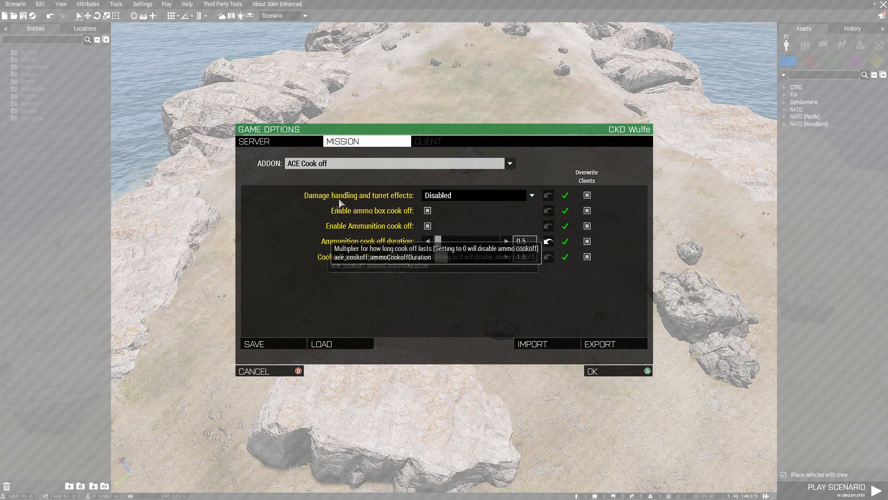
click(352, 164)
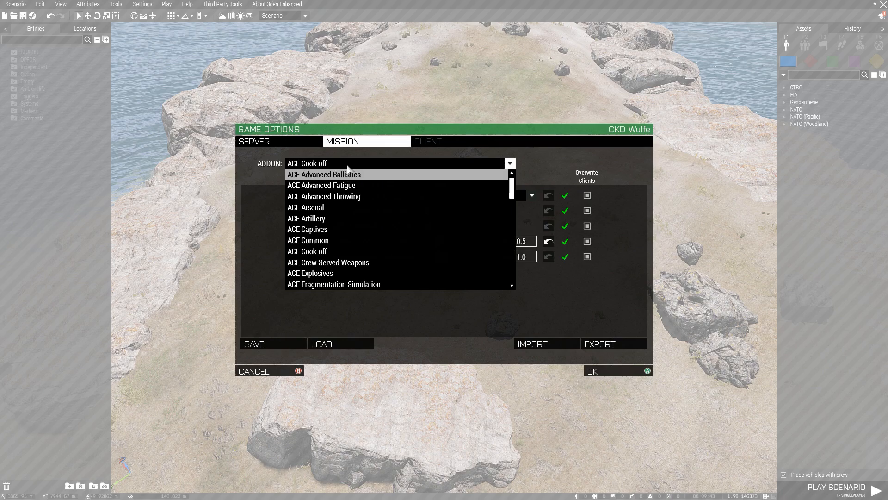
click(348, 166)
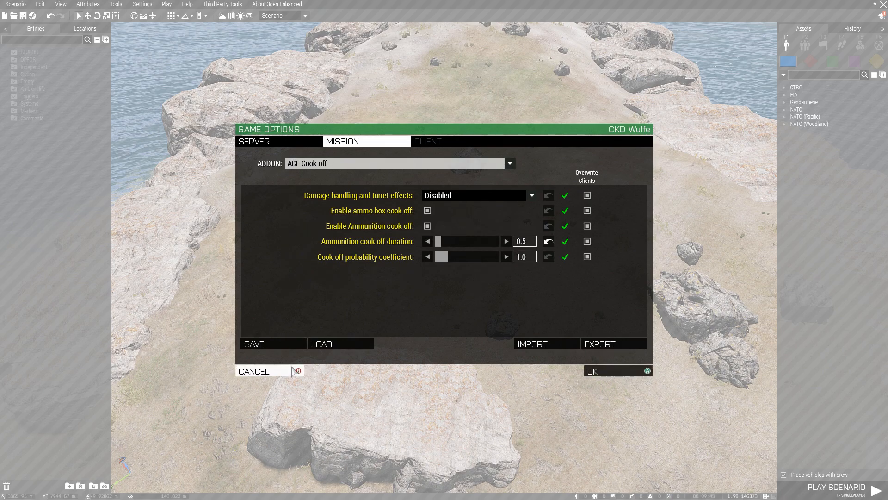
Close Game Options, untick 'Place vehicles with crew', and zoom out on the Stratis map.
click(288, 370)
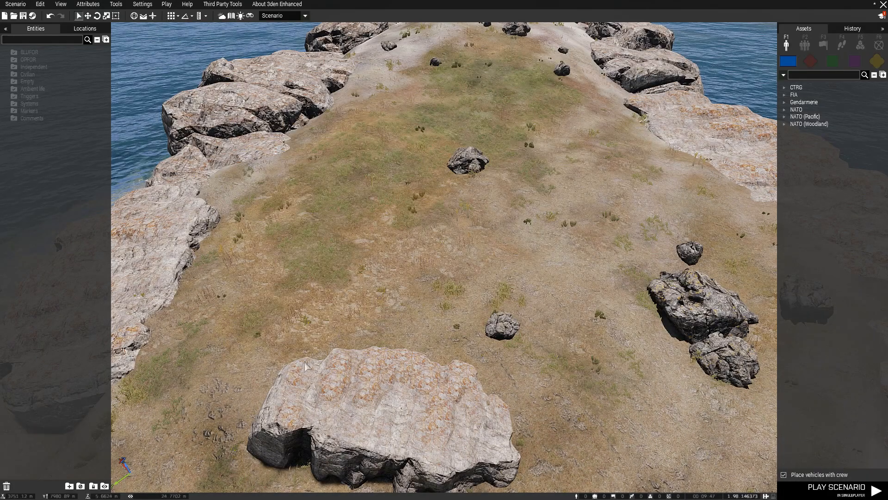
click(143, 4)
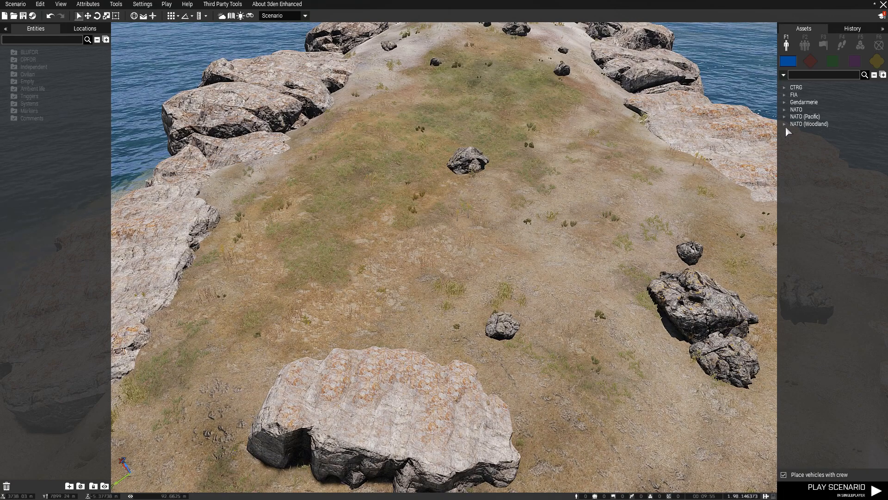
click(783, 474)
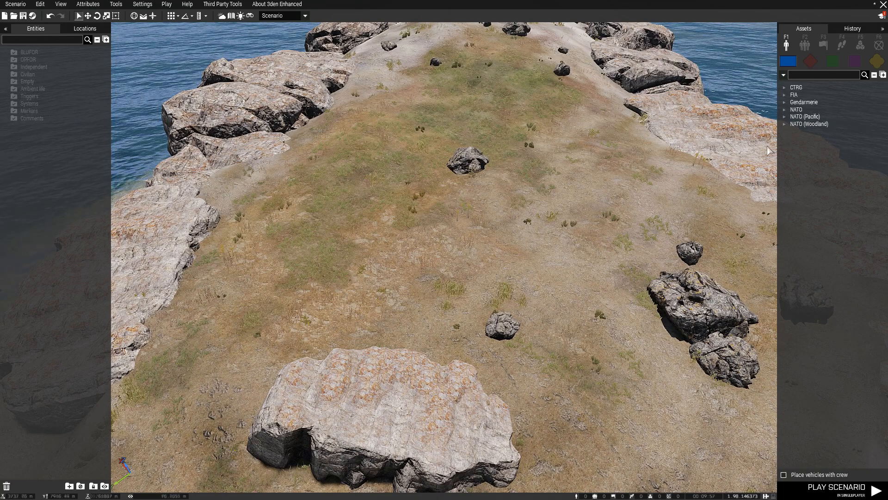
key(m)
scroll(416, 388, down, 5)
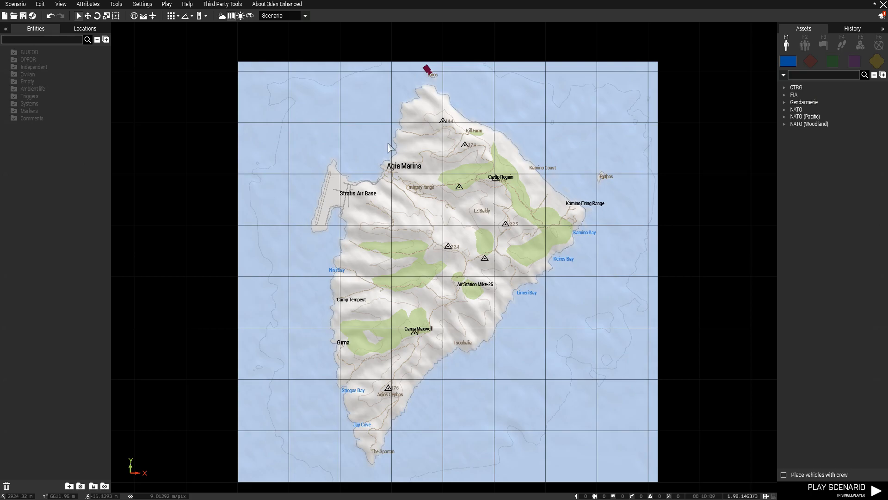
Pan the 2D map around northern Stratis, then return to 3D close over the grassy hilltop.
key(m)
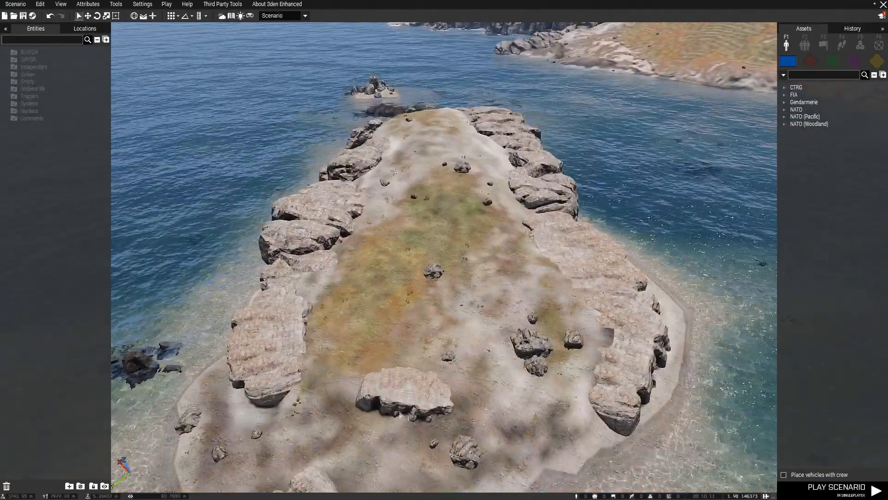
key(m)
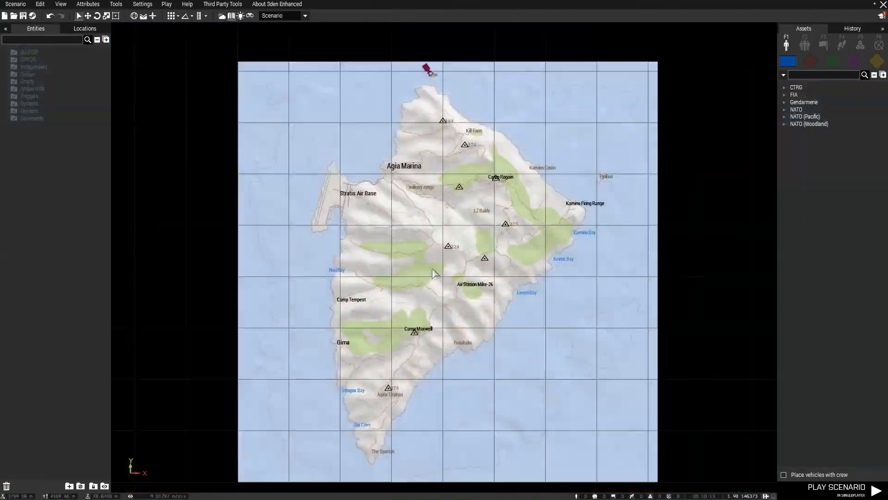
scroll(345, 211, up, 3)
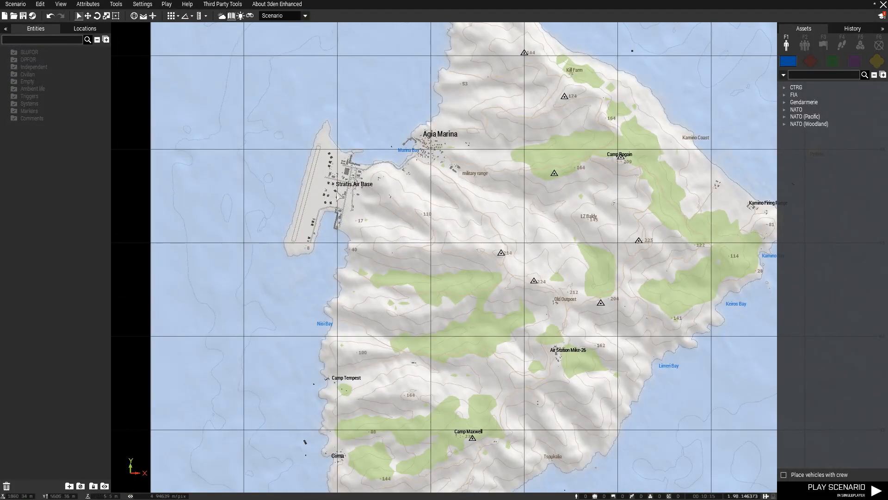
right_drag(487, 138, 467, 202)
right_drag(477, 173, 462, 219)
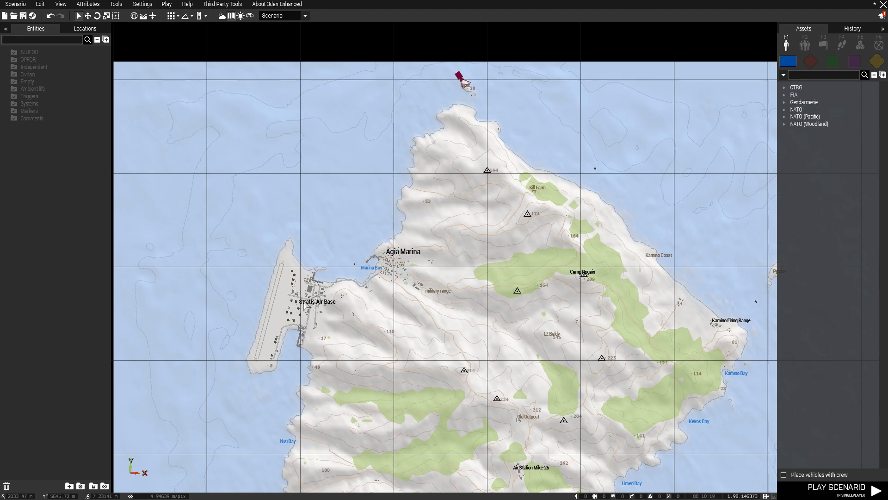
drag(274, 350, 345, 257)
right_drag(563, 200, 479, 206)
right_drag(373, 363, 397, 133)
scroll(397, 134, down, 3)
key(m)
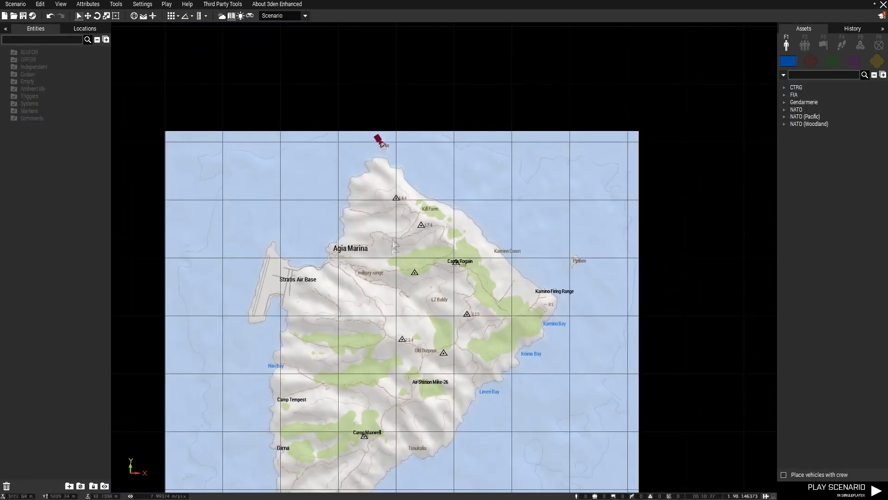
scroll(457, 360, up, 6)
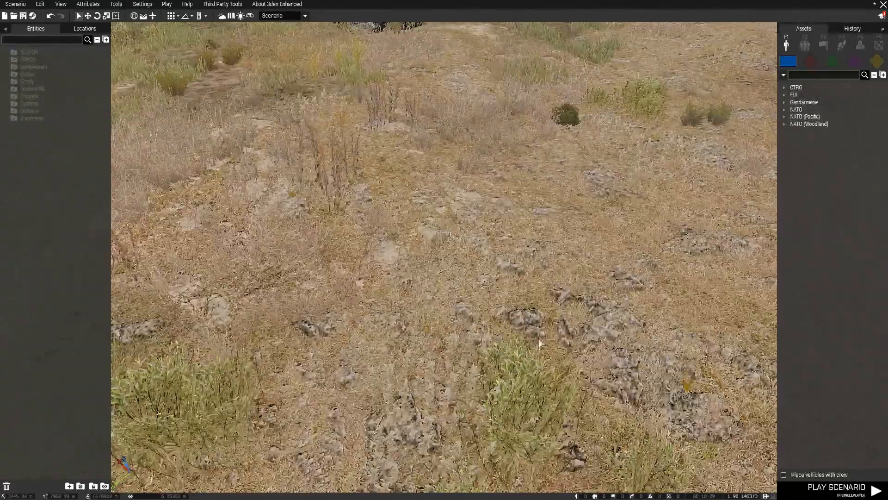
scroll(539, 341, down, 3)
Select the NATO Men Rifleman asset for placement.
click(785, 111)
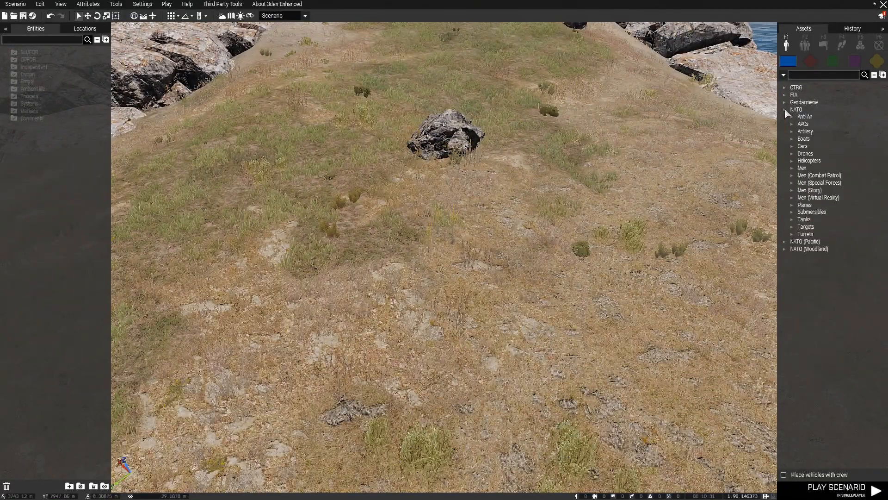
click(792, 168)
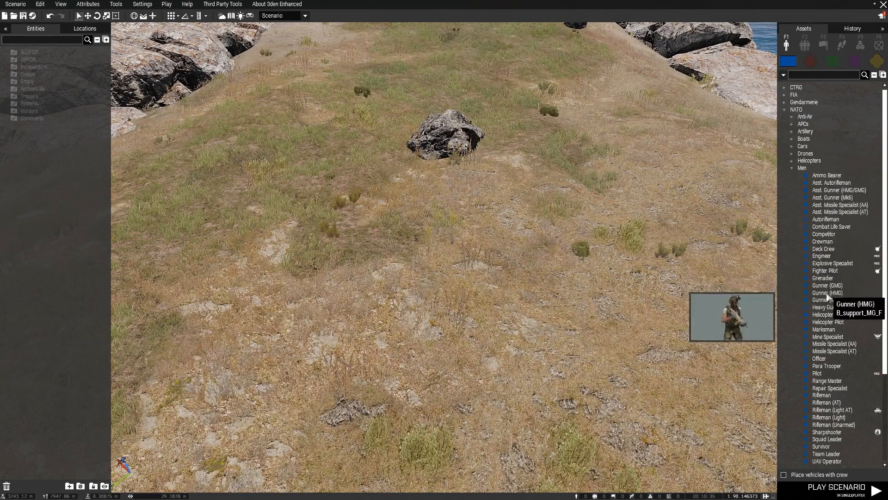
scroll(833, 307, down, 4)
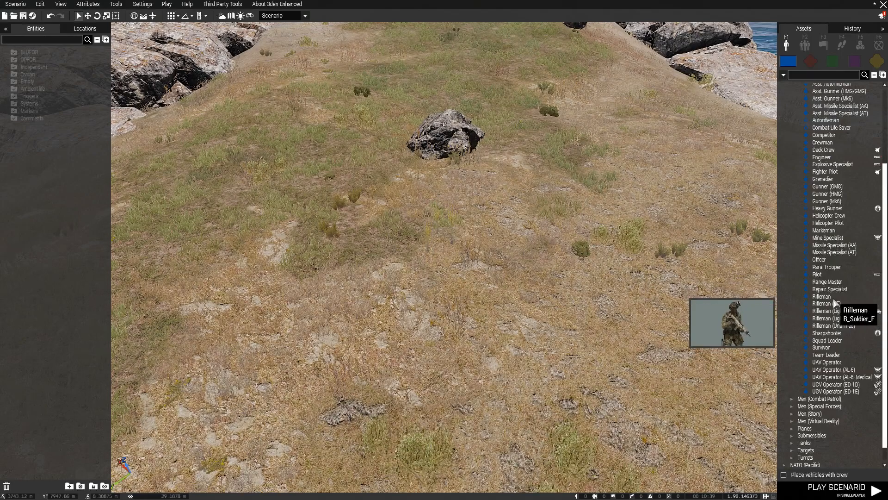
click(834, 299)
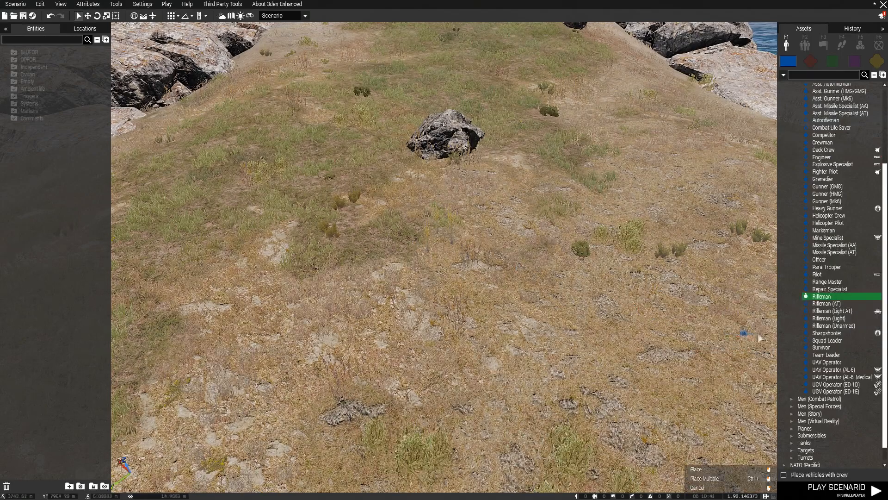
Place seven Riflemen in a row across the hilltop as squad Alpha 1-1.
drag(348, 262, 479, 266)
click(479, 266)
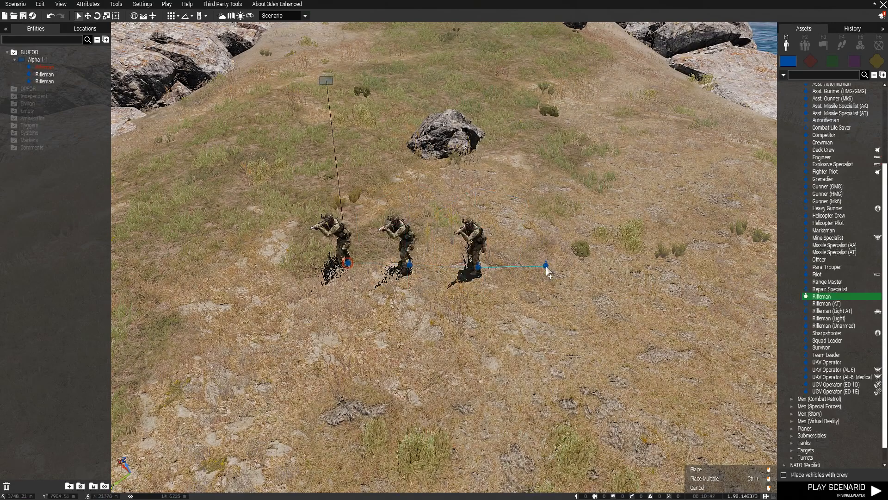
click(548, 267)
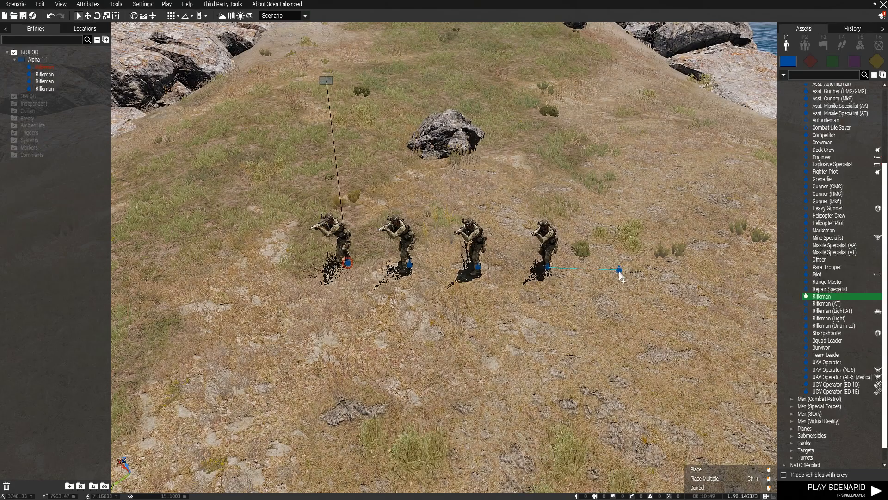
click(619, 270)
click(701, 274)
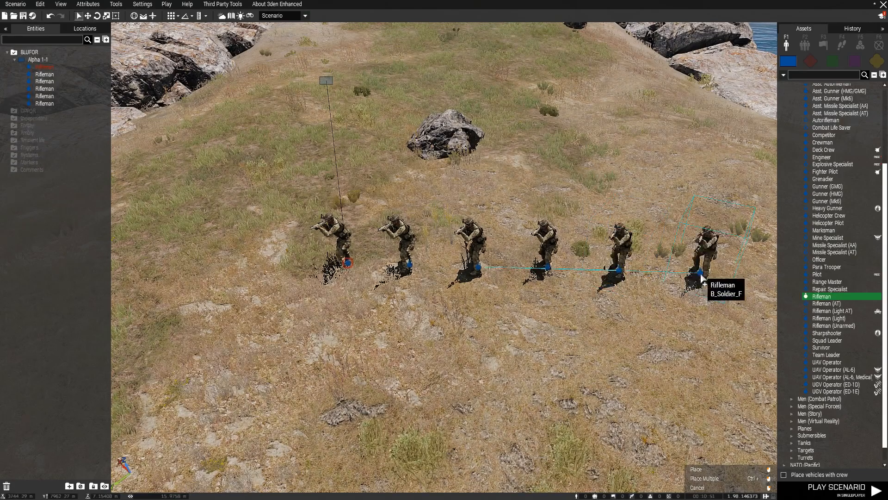
key(d)
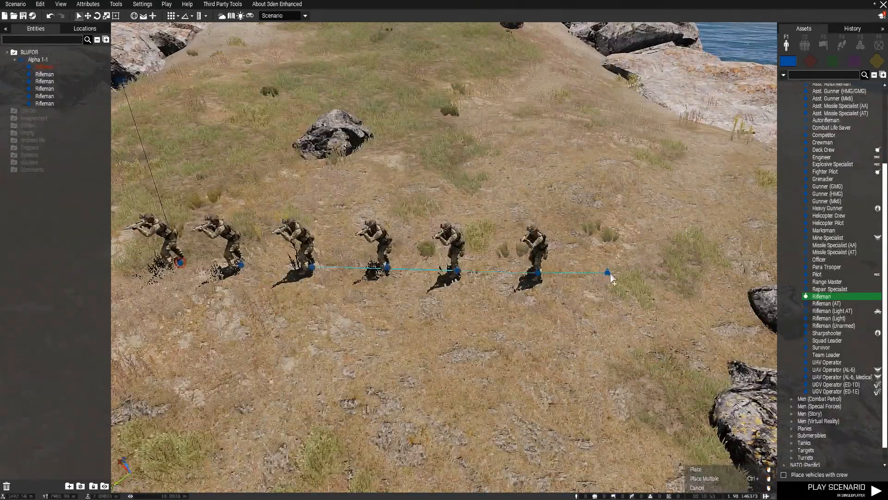
click(627, 274)
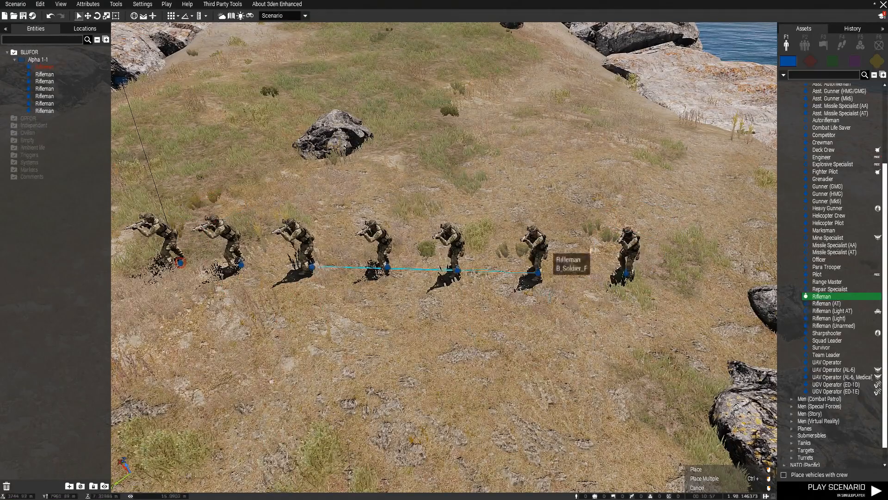
key(a)
right_click(423, 359)
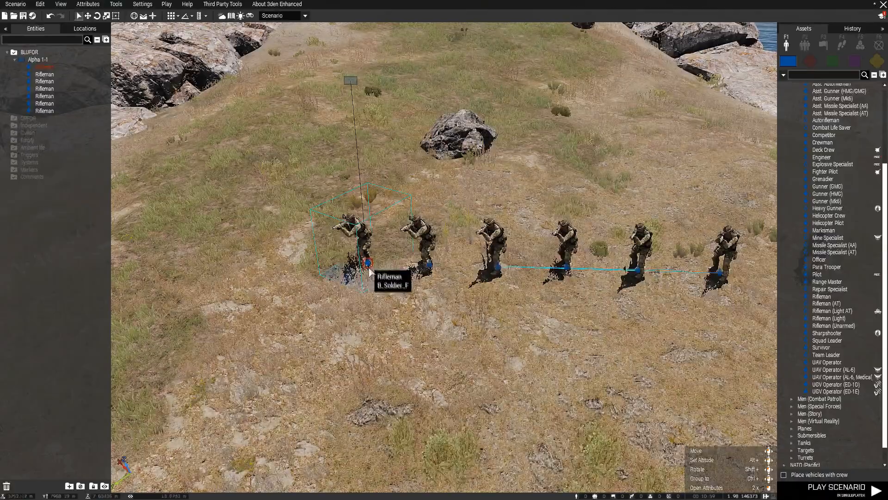
scroll(368, 268, up, 5)
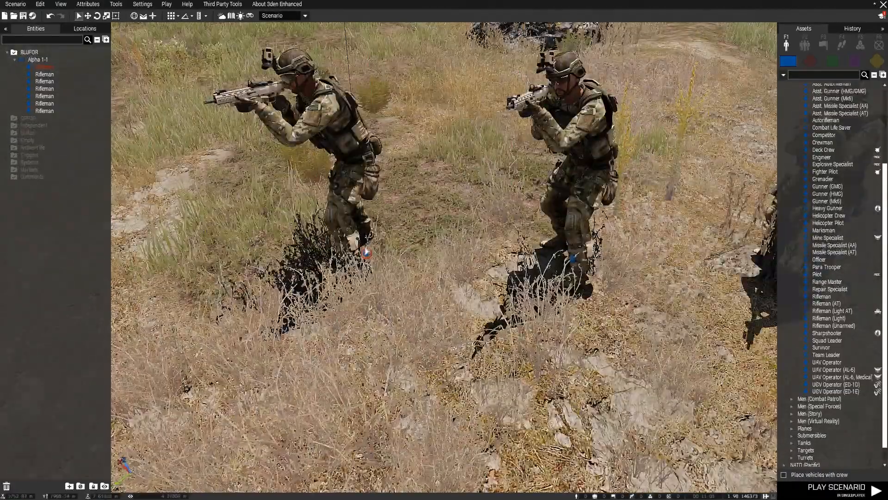
scroll(360, 275, down, 5)
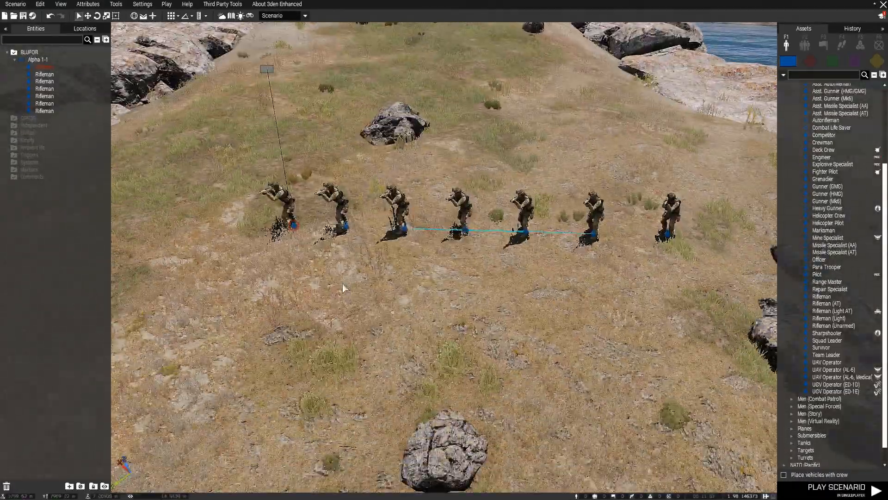
Confirm the first rifleman's attributes as the player, leaving him in group Alpha 1-2.
double_click(293, 229)
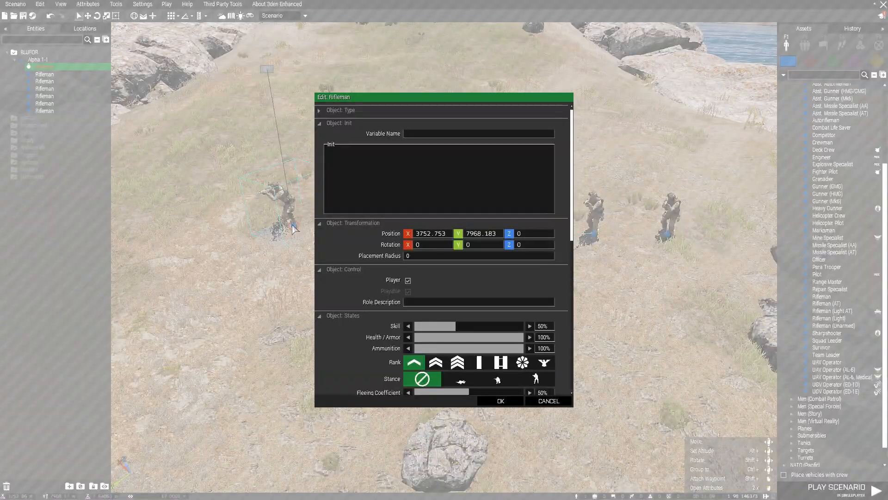
scroll(564, 314, down, 2)
click(408, 241)
click(408, 240)
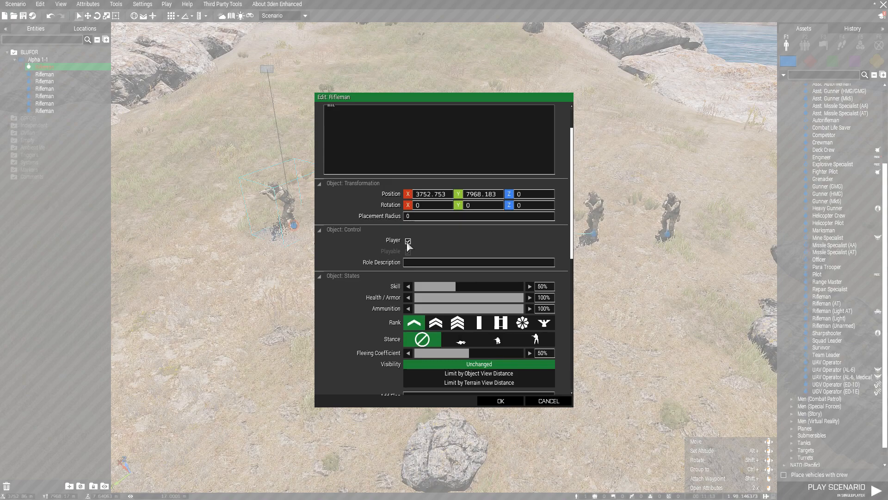
scroll(367, 316, up, 2)
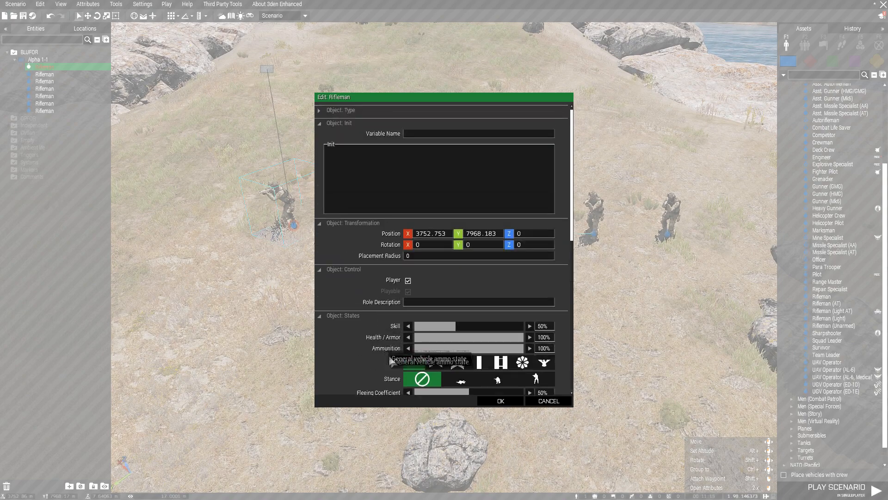
click(499, 401)
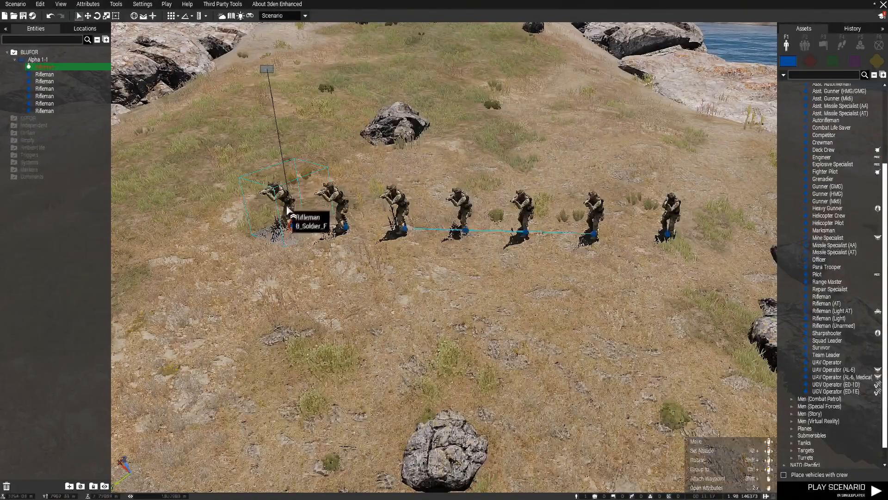
Box-select the six Alpha 1-1 riflemen together.
click(335, 137)
click(328, 71)
click(325, 290)
key(w)
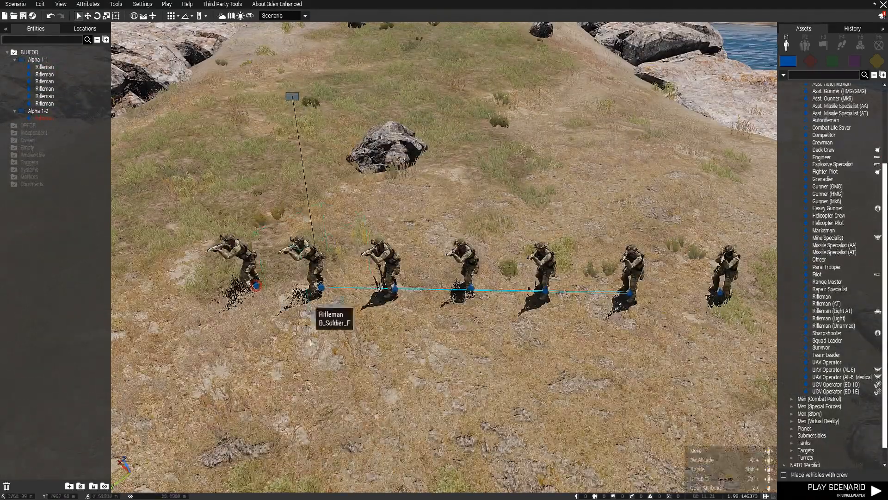
drag(297, 367, 742, 232)
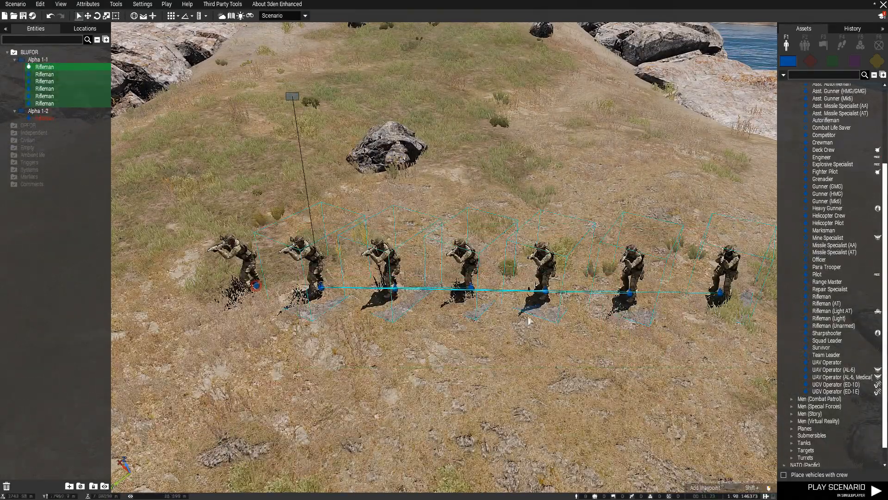
Erase the Role Description text in the six riflemen's shared attributes.
right_click(321, 291)
click(345, 466)
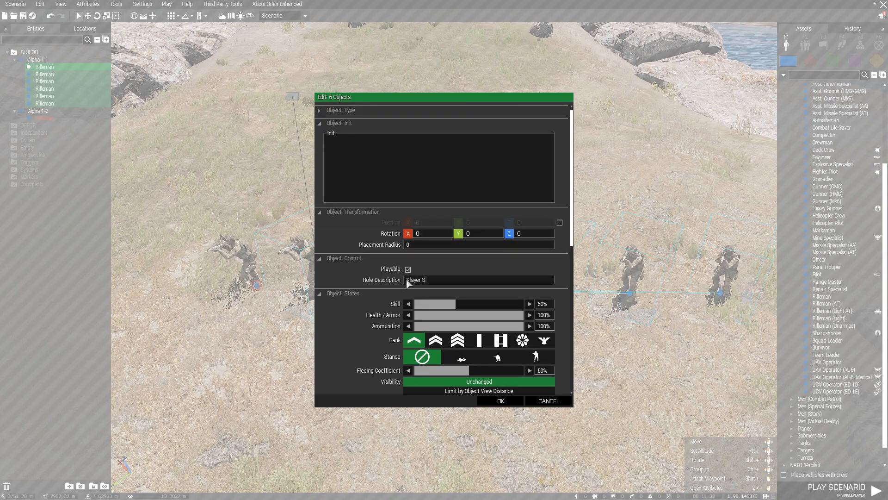
key(BackSpace)
key(BackSpace)
key(BackSpace)
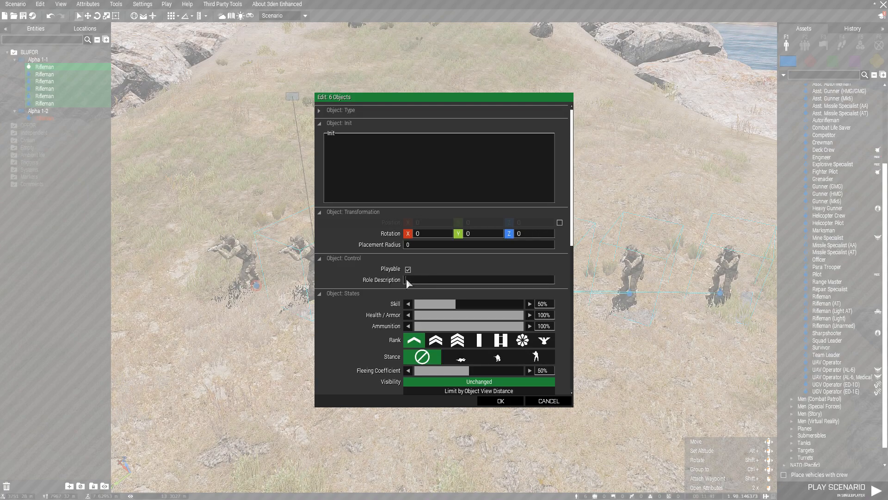
scroll(573, 290, down, 3)
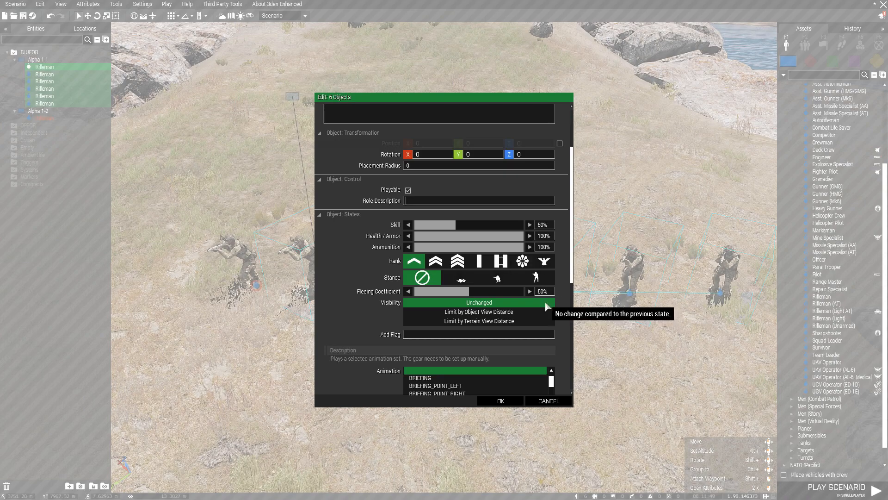
scroll(555, 324, down, 3)
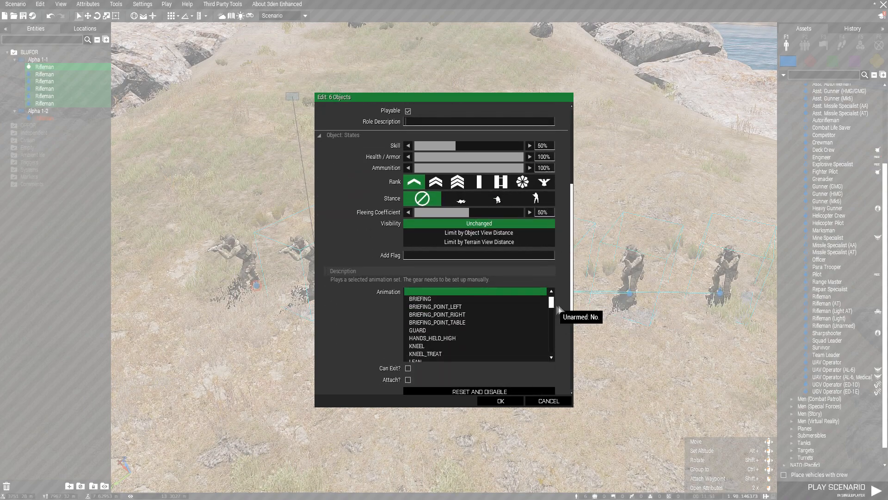
scroll(557, 306, down, 3)
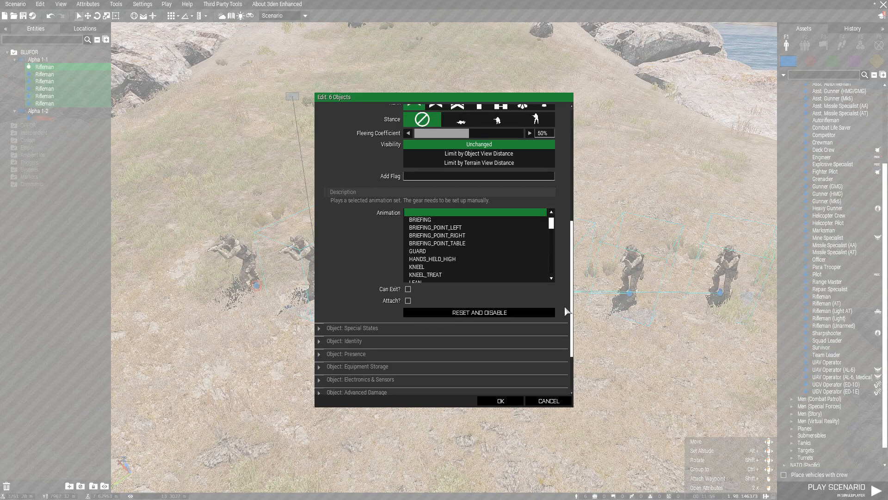
scroll(567, 311, down, 3)
scroll(541, 289, up, 3)
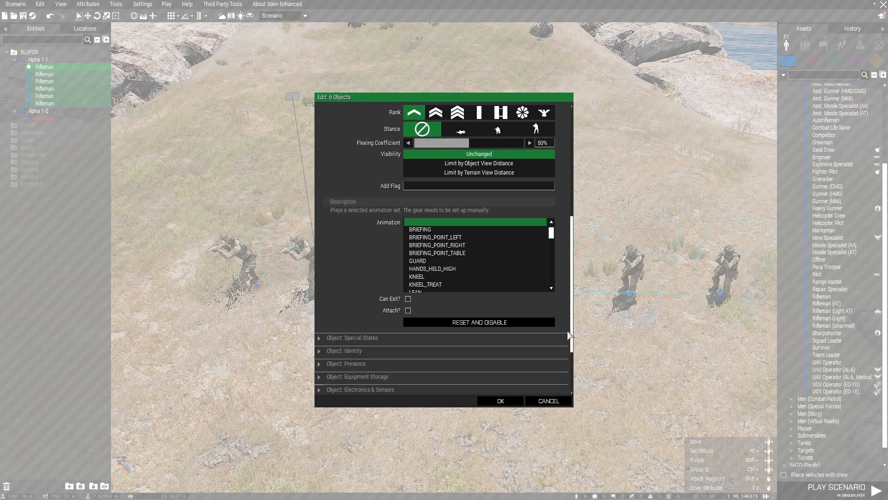
scroll(559, 330, down, 3)
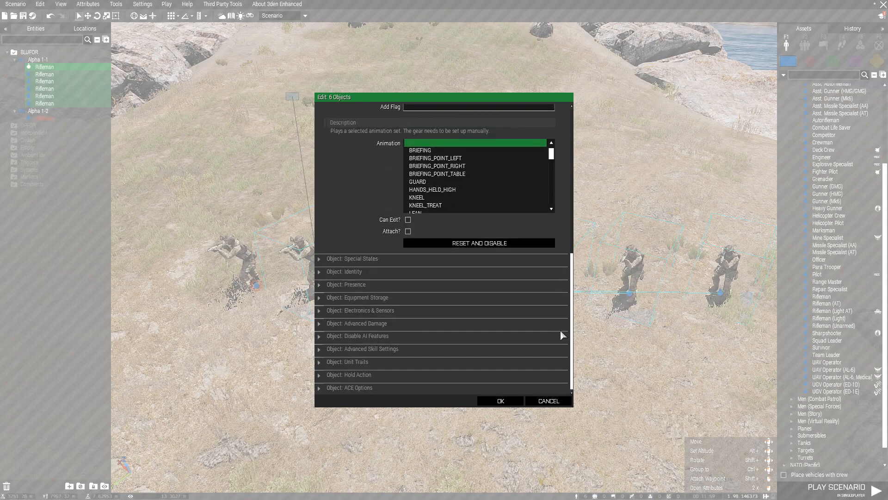
Review Special States, Disable AI Features and ACE Options, then apply to all six riflemen.
click(369, 259)
scroll(486, 303, down, 3)
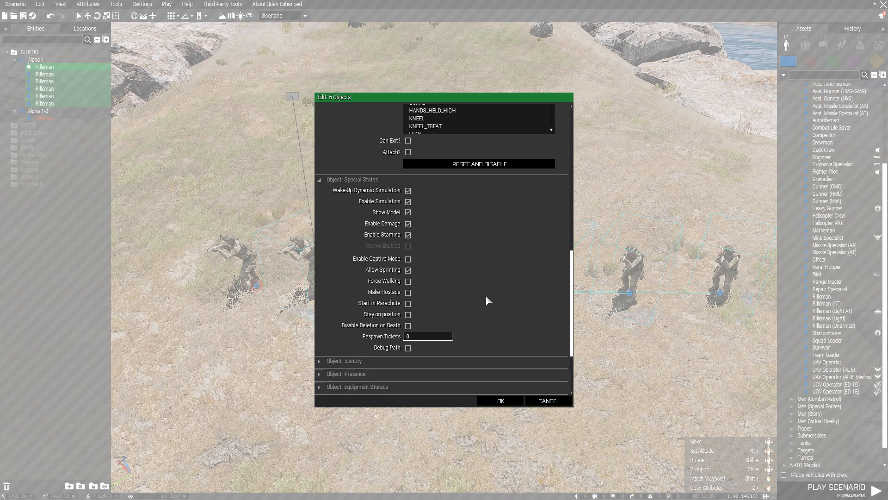
click(368, 180)
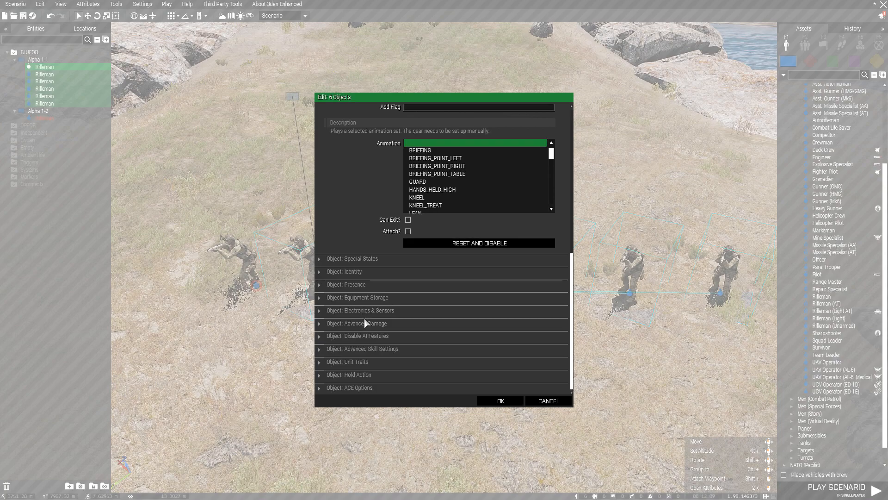
click(367, 337)
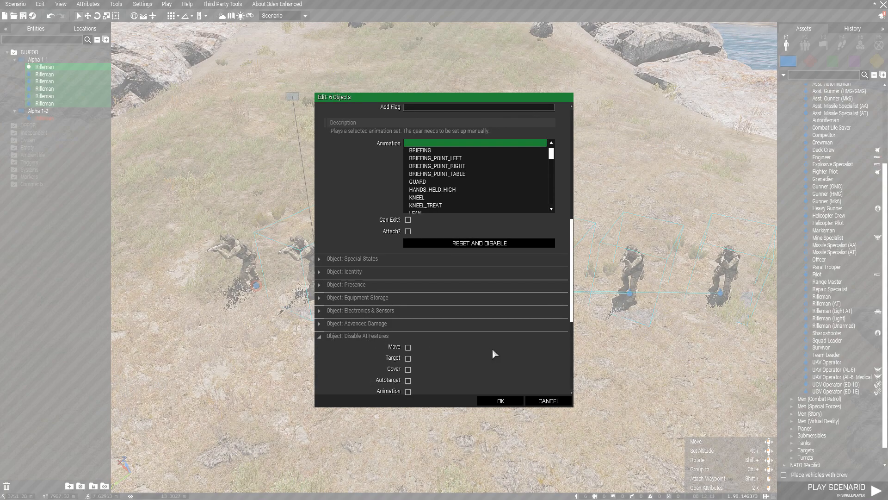
scroll(492, 348, down, 2)
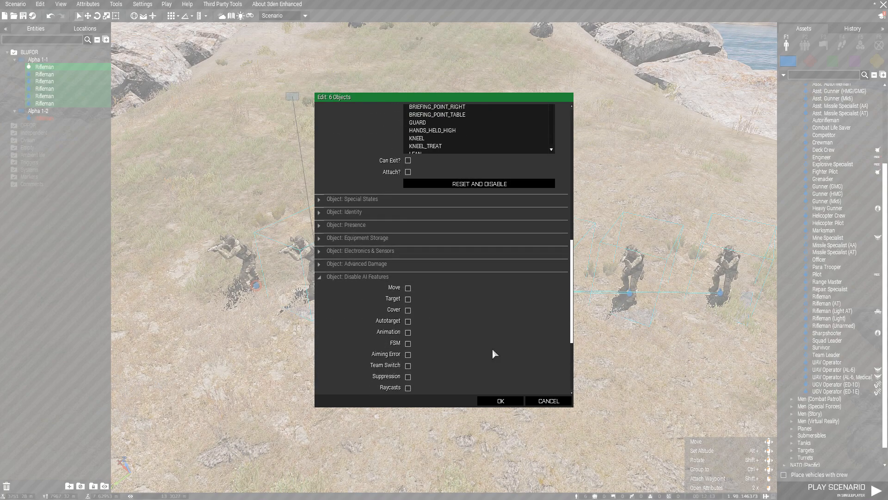
scroll(493, 350, down, 2)
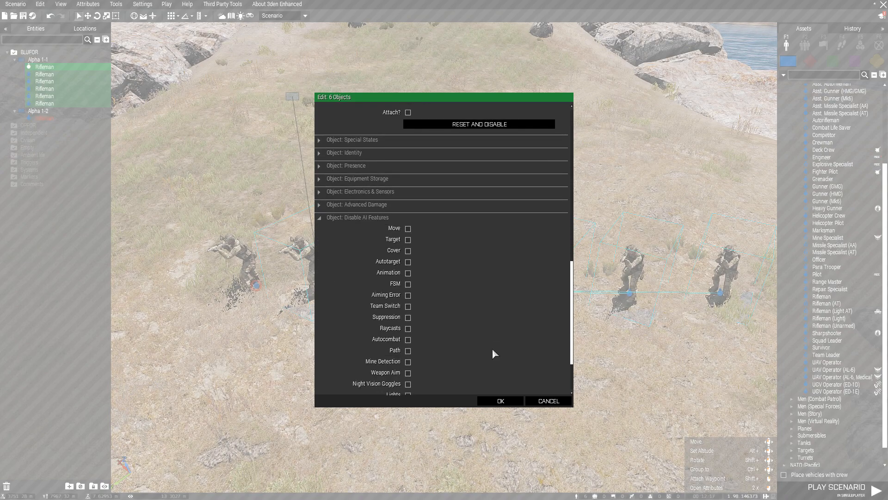
scroll(492, 348, down, 2)
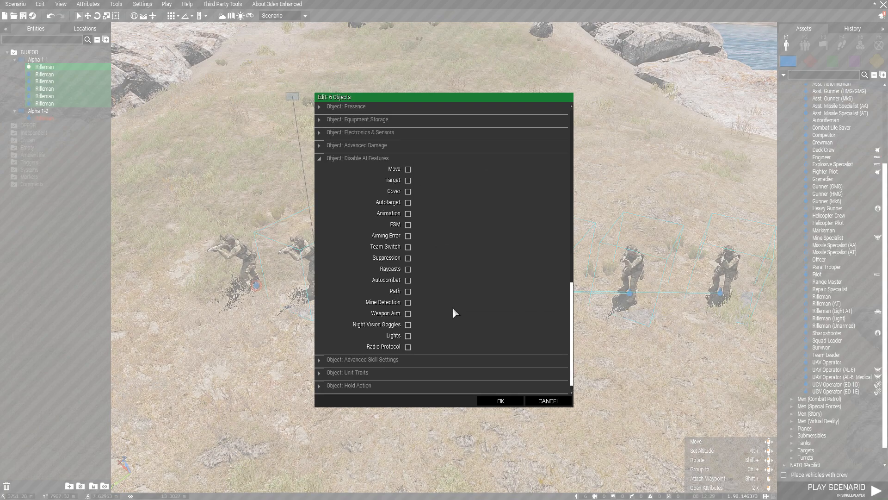
click(384, 158)
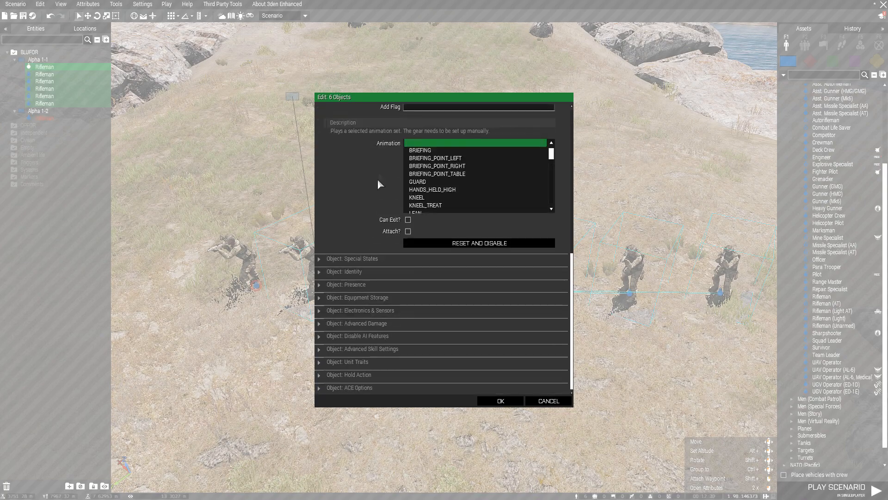
click(370, 387)
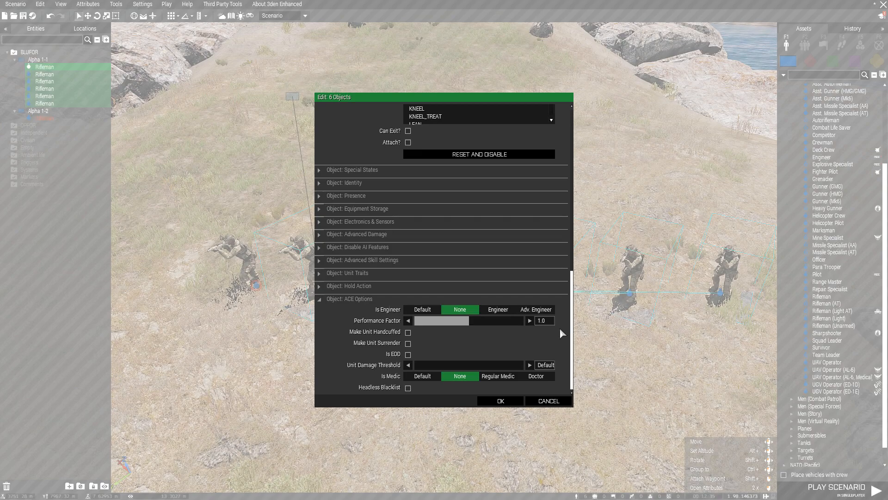
click(518, 403)
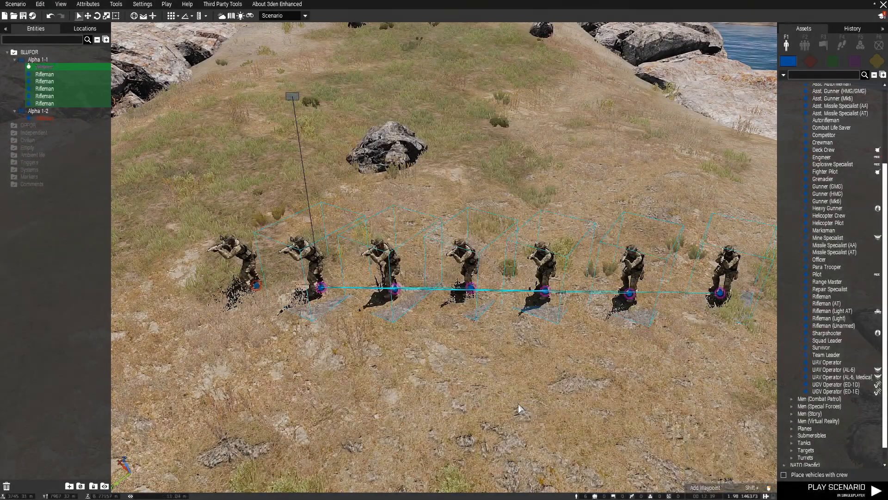
Give one rifleman the role 'Leader' with Lieutenant rank, then open the next rifleman's attributes.
click(311, 367)
double_click(320, 288)
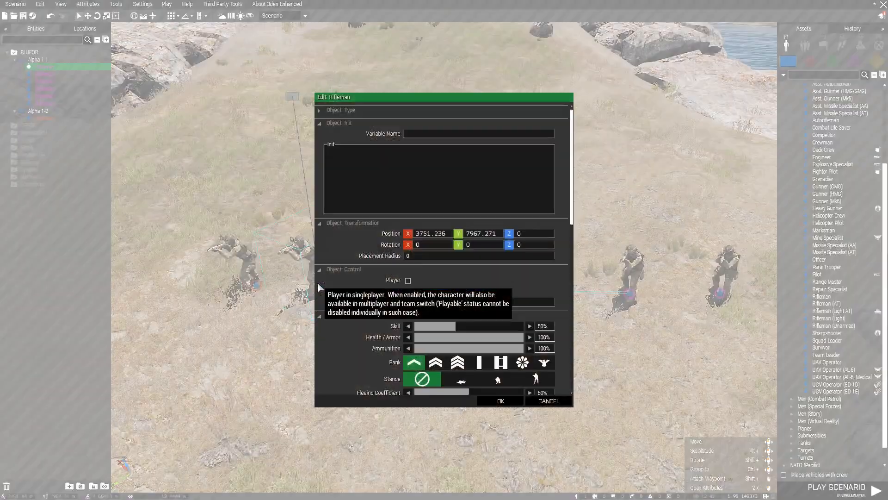
text(Leader)
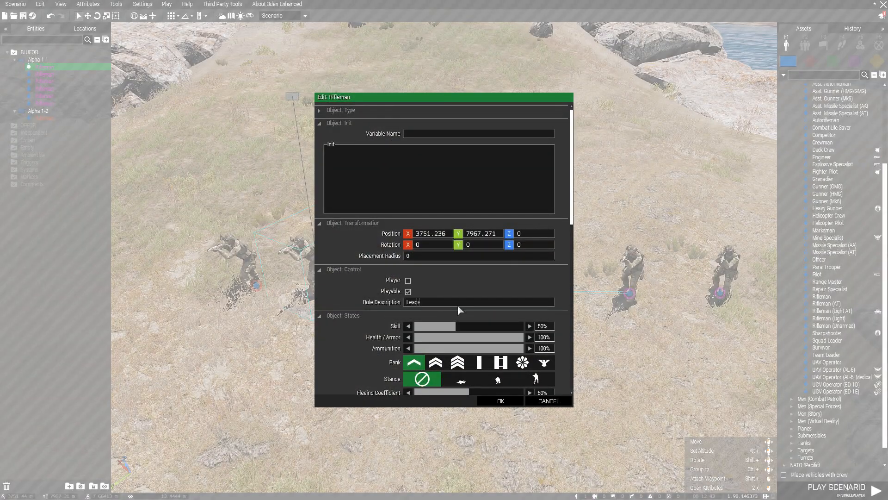
click(479, 363)
scroll(570, 340, down, 10)
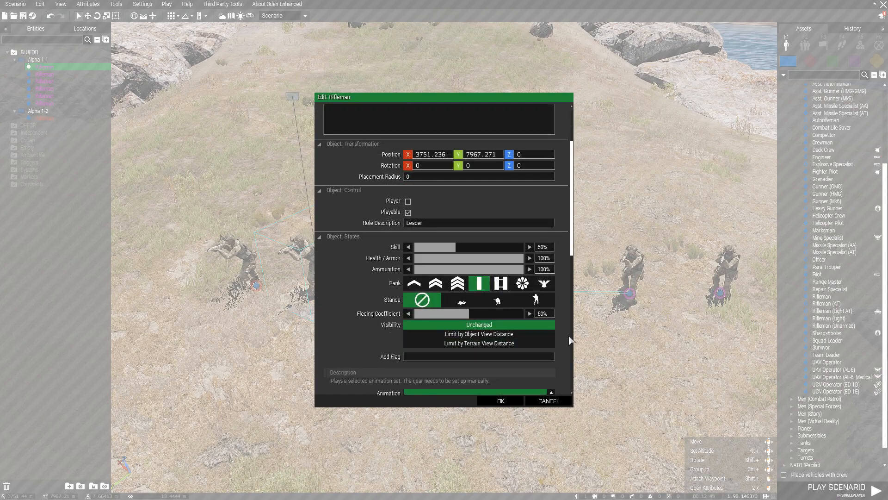
scroll(569, 340, down, 5)
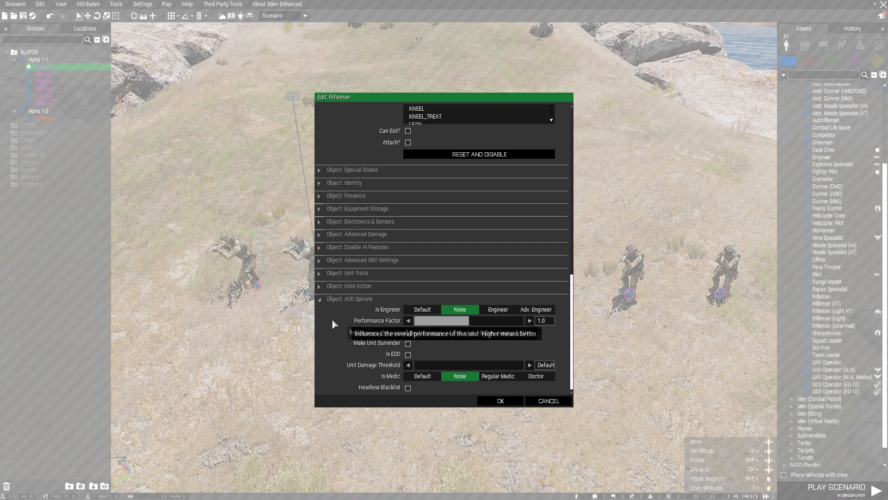
click(501, 402)
double_click(391, 269)
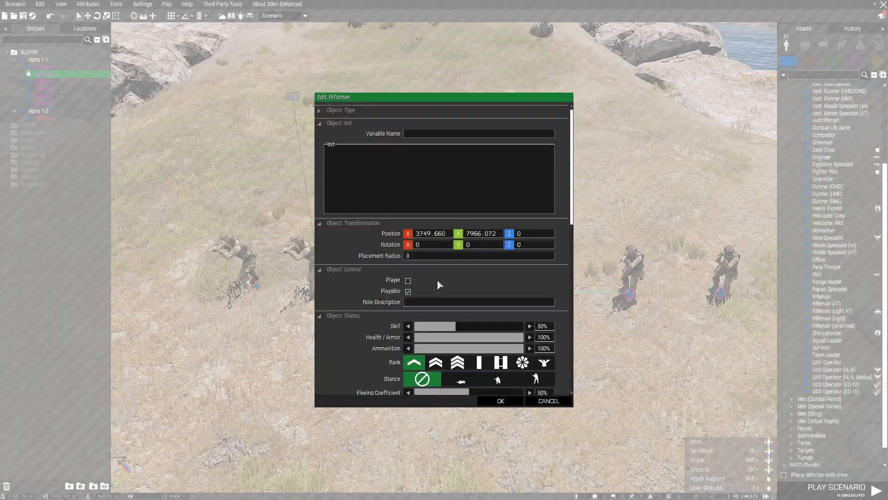
Set this rifleman's rank to Sergeant and his ACE medic level to Doctor.
scroll(438, 280, down, 3)
click(457, 259)
scroll(541, 324, down, 2)
scroll(555, 331, down, 10)
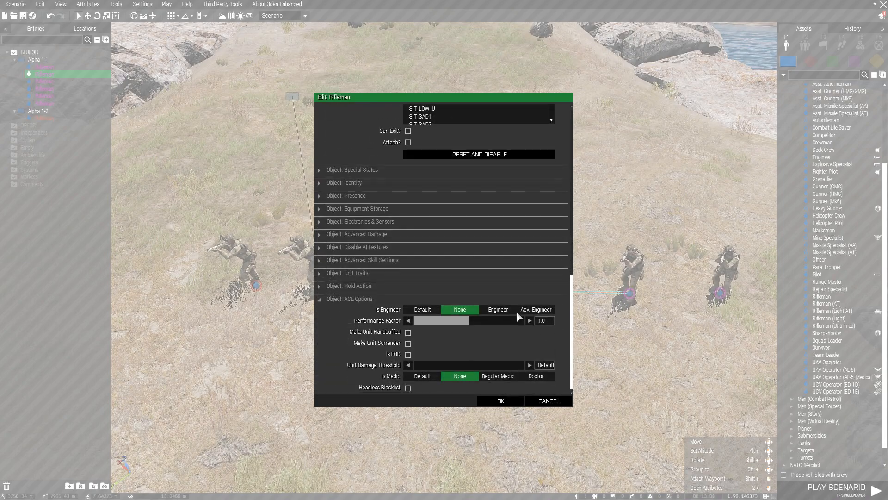
click(534, 378)
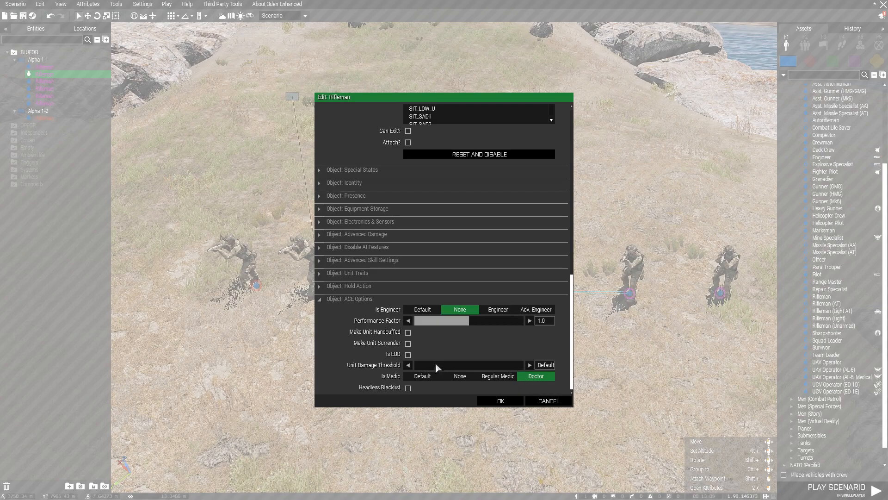
Keep the Unit Traits load coefficient at 1x and apply the medic's changes.
click(370, 274)
scroll(370, 275, down, 3)
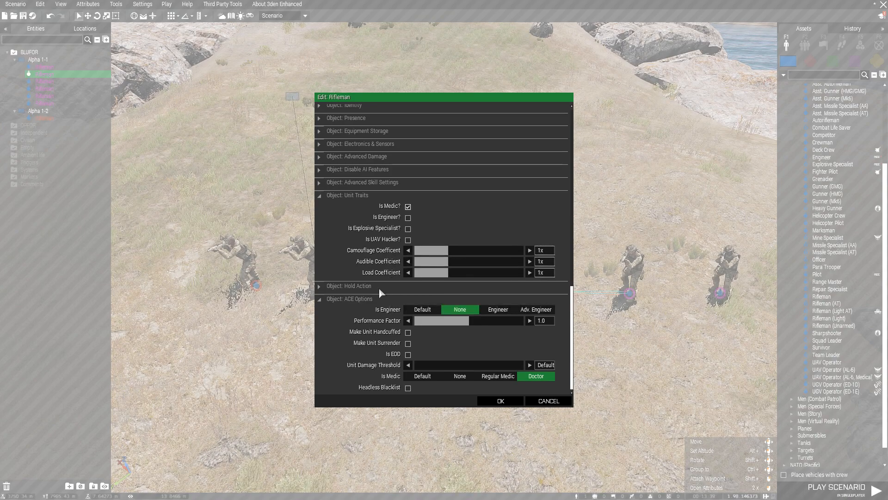
drag(475, 272, 529, 274)
text(1)
click(551, 261)
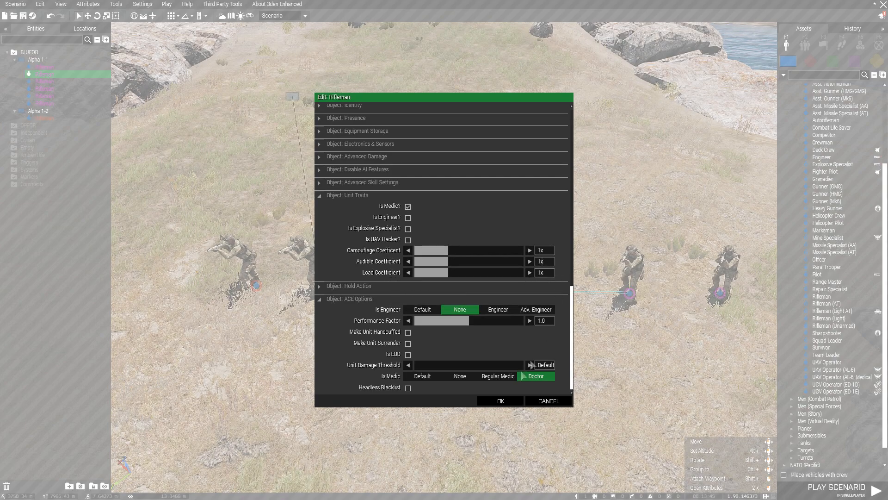
click(492, 402)
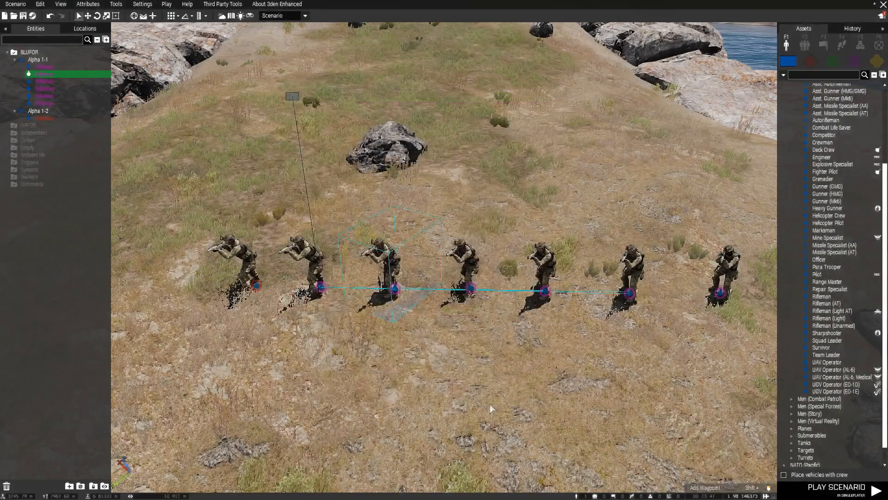
Set one rifleman's ACE Is Engineer option and confirm his attributes.
double_click(472, 265)
scroll(440, 282, down, 3)
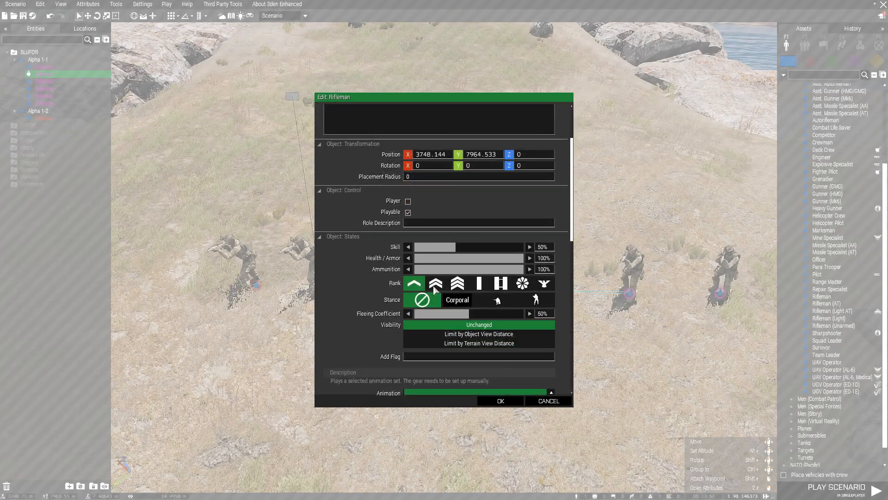
scroll(564, 351, down, 5)
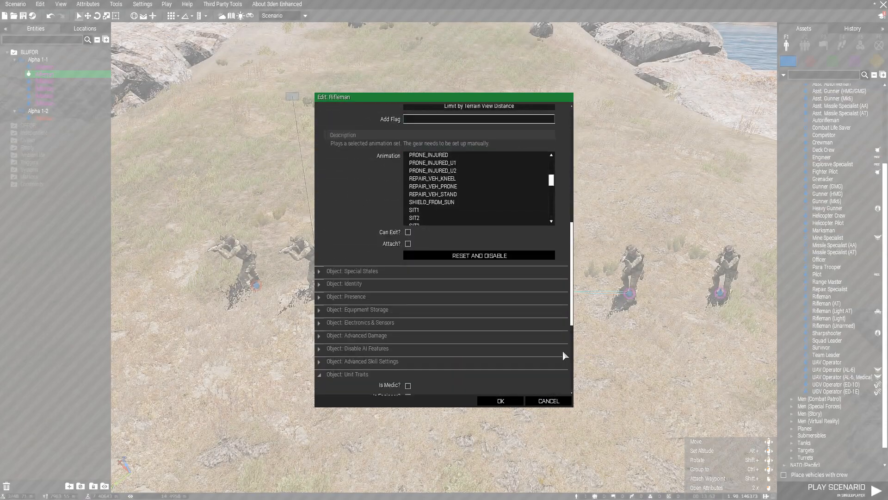
scroll(563, 350, down, 5)
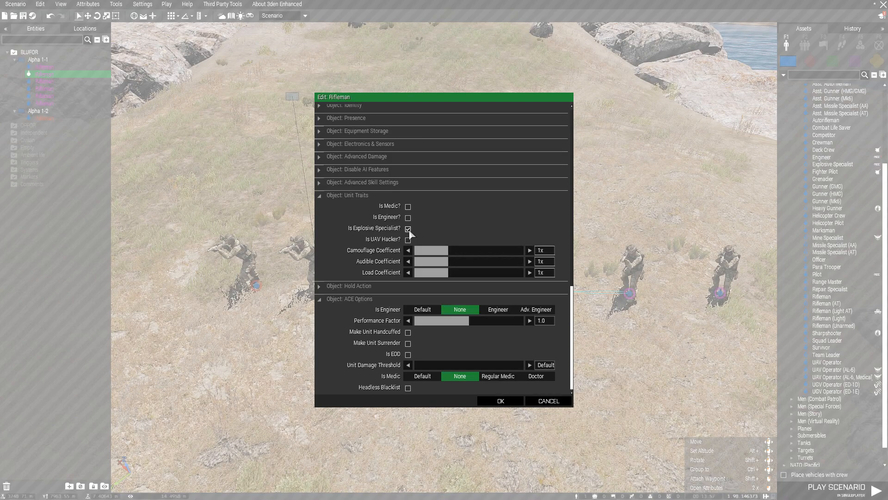
click(498, 309)
click(491, 401)
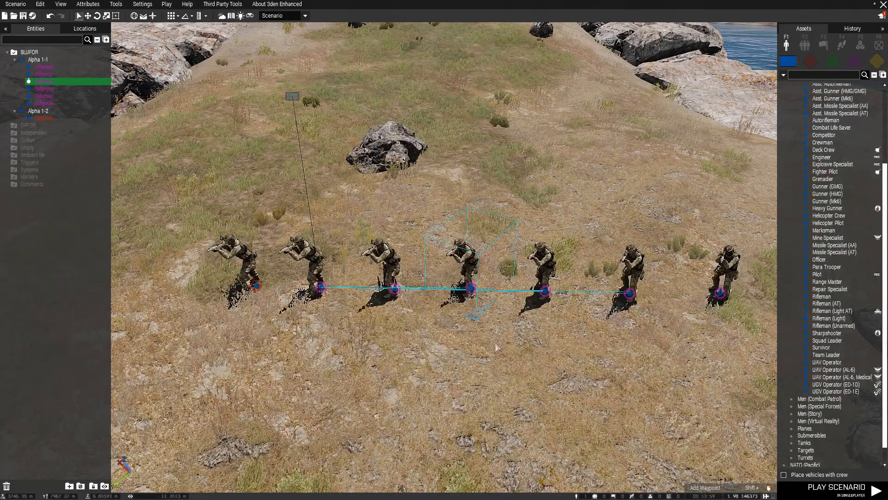
Give another rifleman the engineer and UAV hacker traits plus ACE Adv. Engineer.
double_click(551, 260)
scroll(563, 290, down, 5)
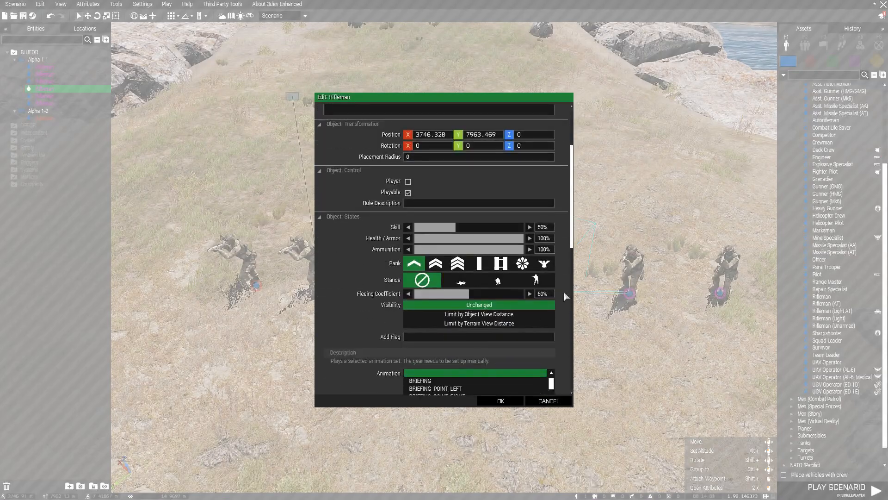
scroll(559, 293, down, 6)
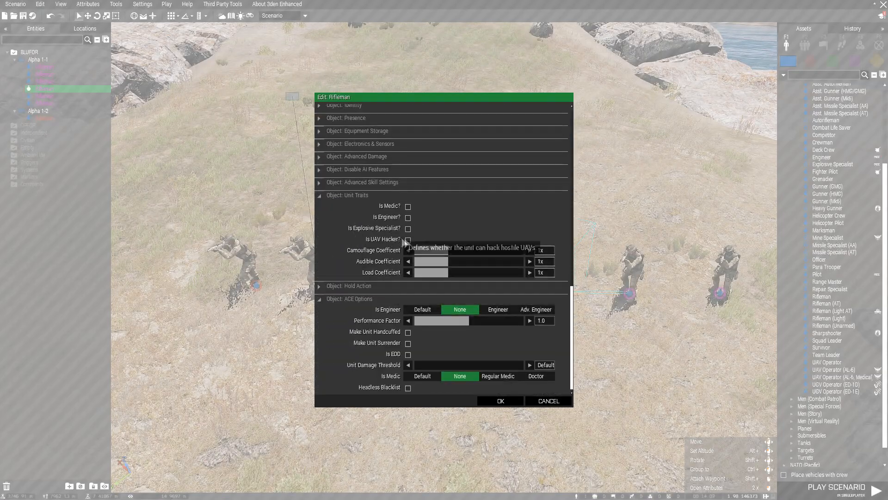
click(408, 239)
click(407, 217)
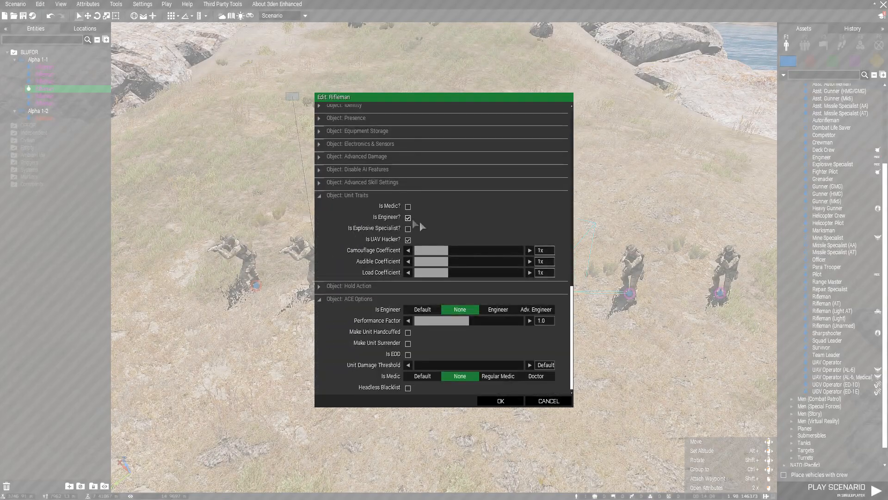
click(529, 311)
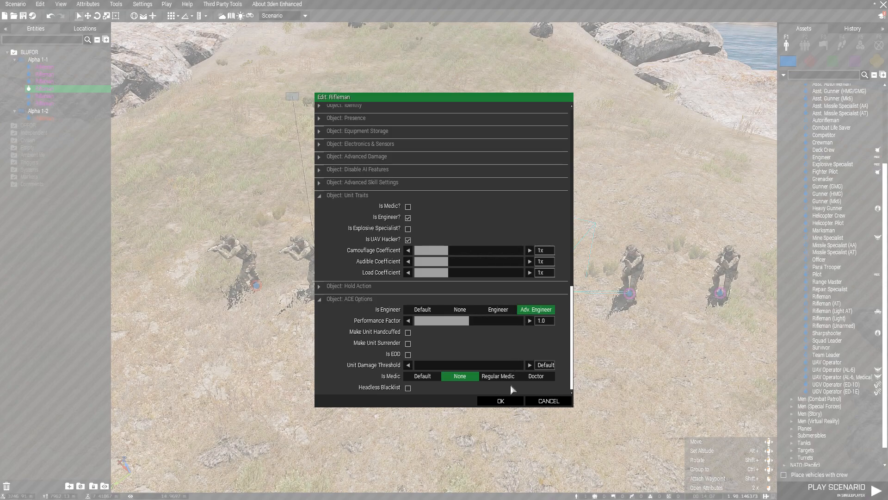
click(510, 400)
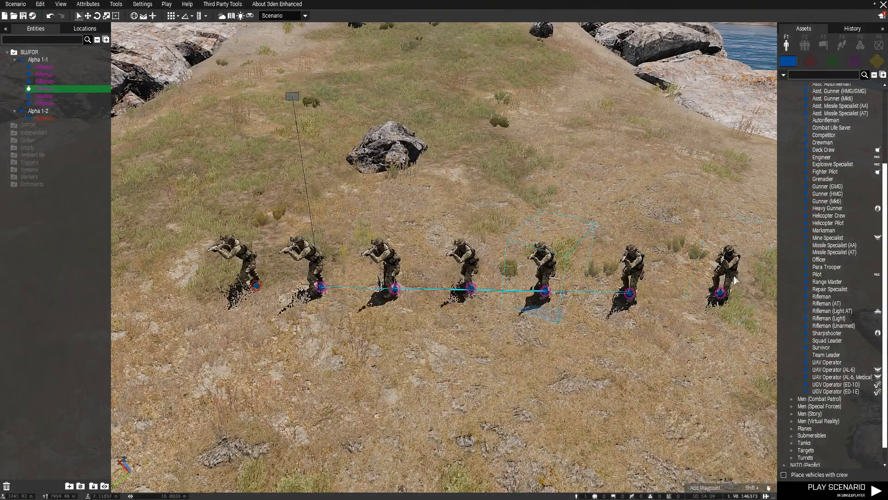
click(579, 388)
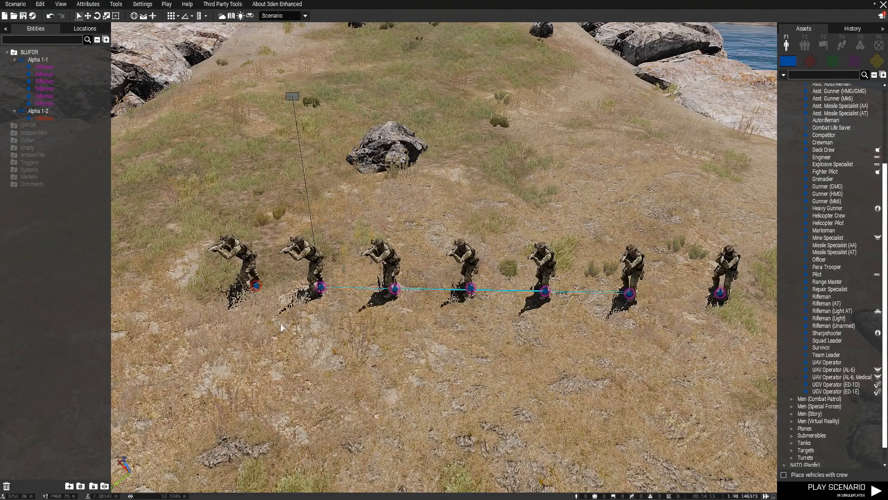
key(a)
scroll(351, 345, down, 5)
Paste copies of the six-rifleman Alpha 1-1 squad with Ctrl+V.
click(341, 204)
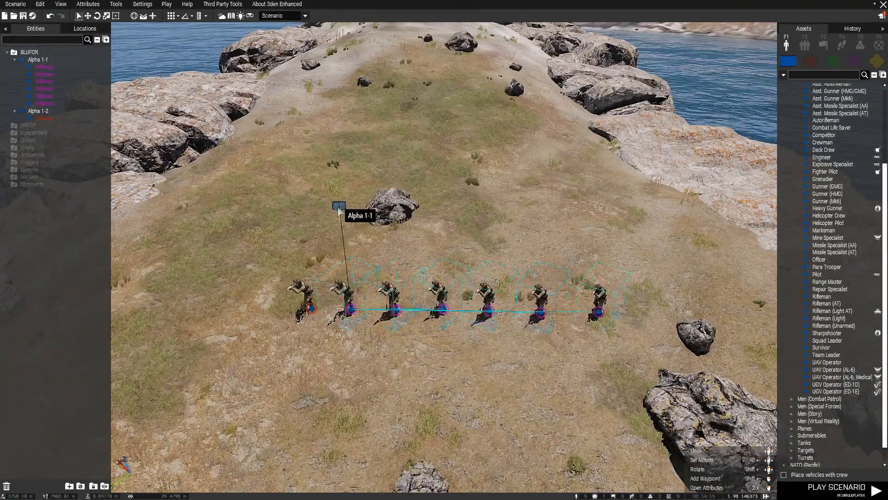
click(442, 349)
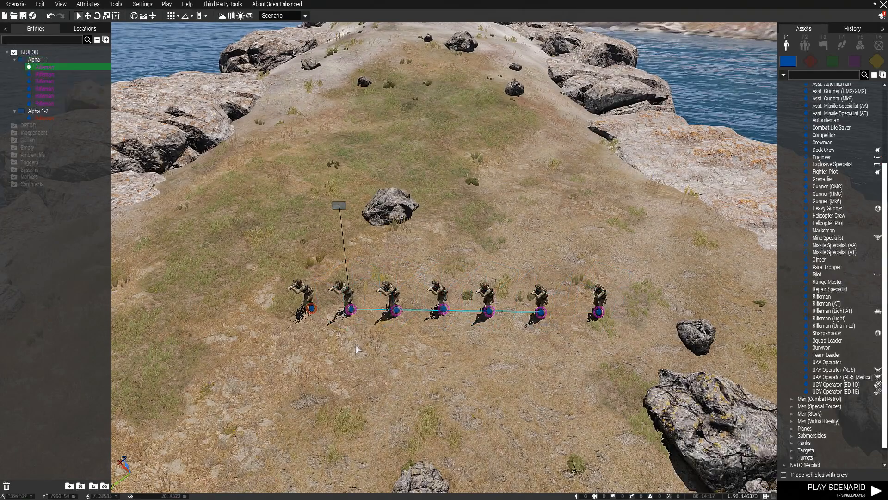
key(ctrl+v)
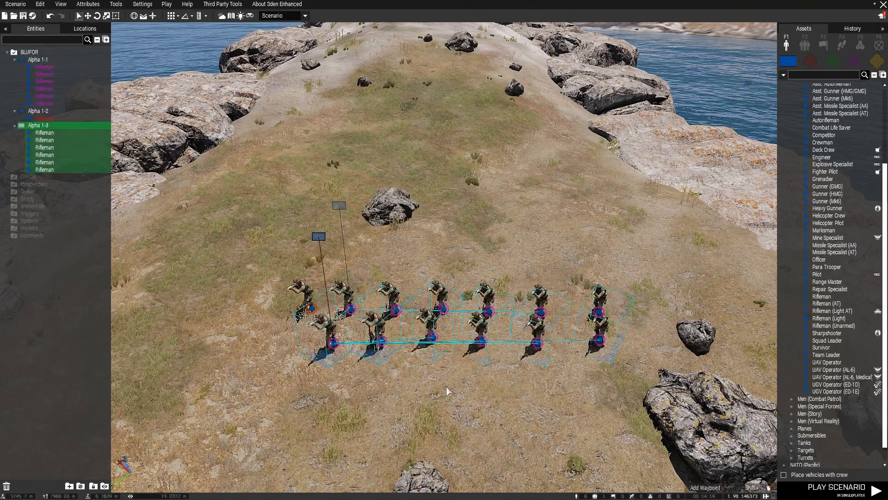
key(ctrl+v)
key(ctrl+v)
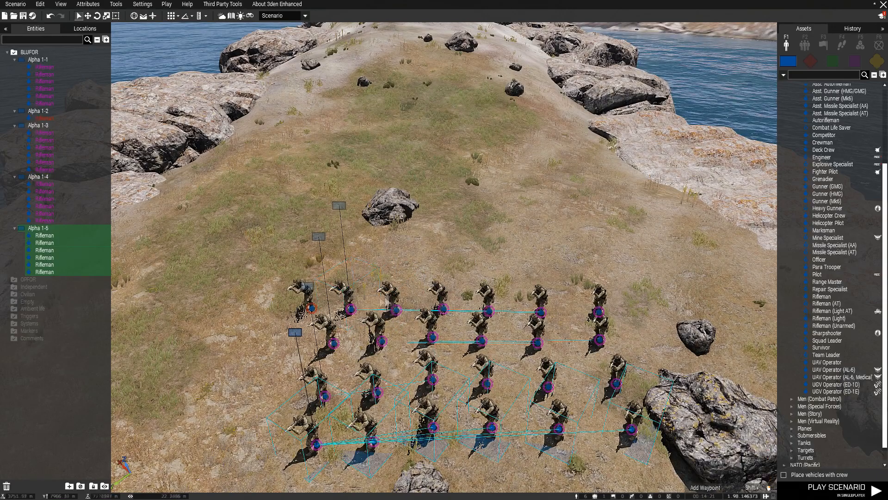
Move the lone Alpha 1-2 rifleman to the left, away from the squads.
mouse_move(479, 245)
right_down()
mouse_move(476, 271)
mouse_move(473, 259)
right_up()
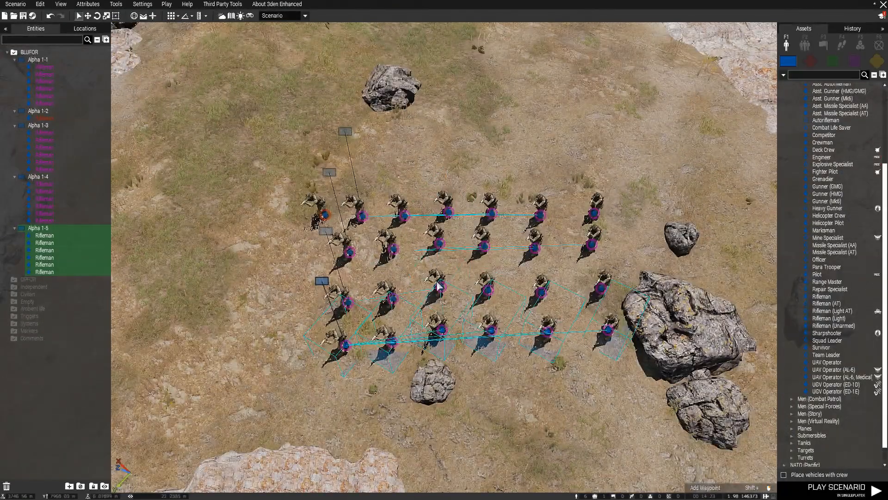
key(a)
click(386, 326)
key(d)
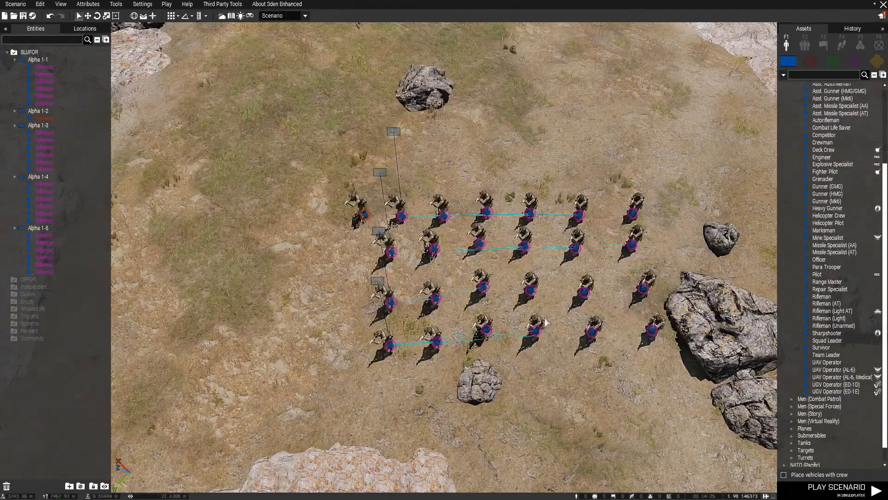
drag(356, 199, 221, 210)
Finish the rifleman's role description as ZEUS SLOT and give him Colonel rank.
double_click(221, 211)
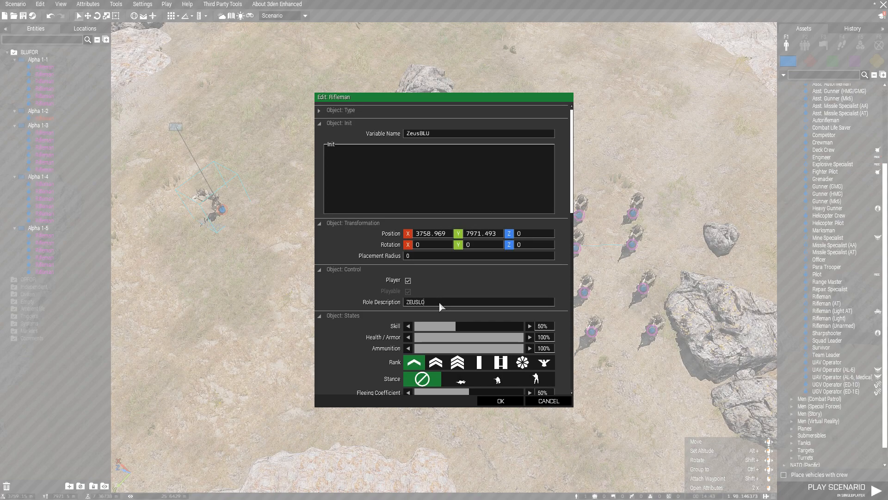
text(SLOT)
click(544, 362)
click(509, 401)
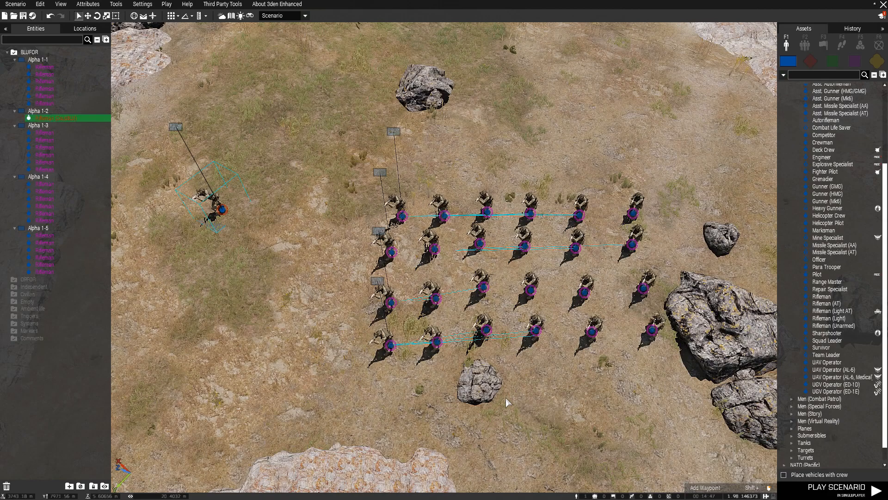
Give ZeusBLU the medic, engineer and explosive specialist traits, ACE Adv. Engineer and Doctor.
double_click(223, 212)
scroll(551, 337, down, 5)
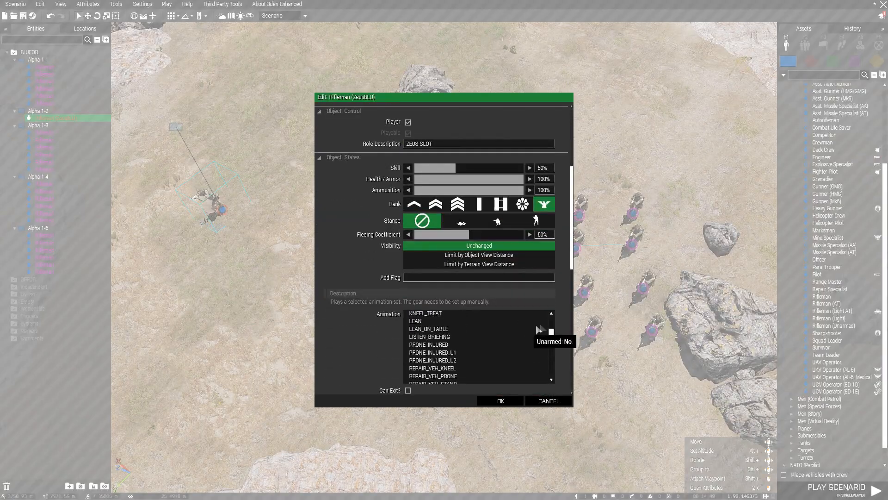
scroll(570, 335, down, 10)
scroll(570, 336, down, 3)
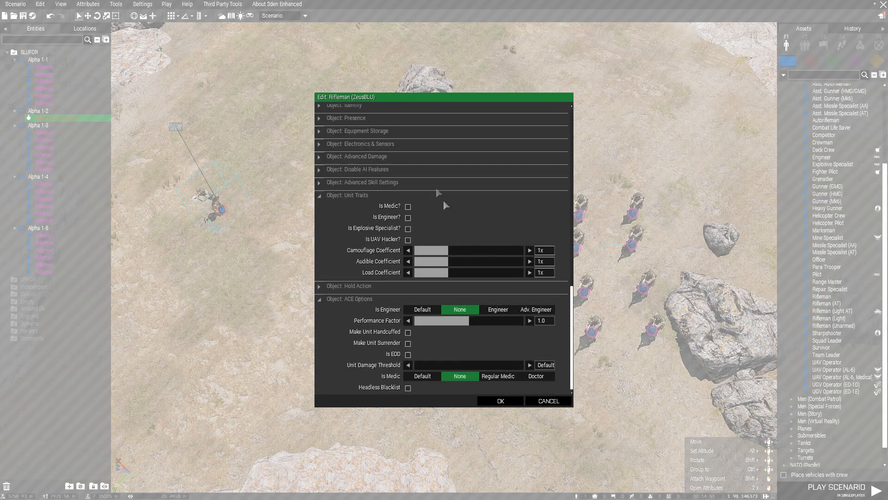
click(408, 207)
click(408, 218)
click(408, 228)
click(526, 310)
click(532, 377)
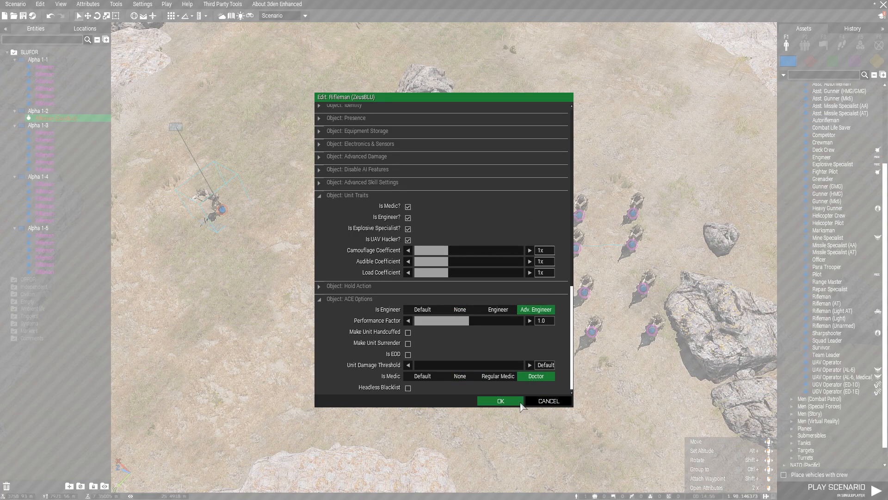
click(493, 399)
click(299, 301)
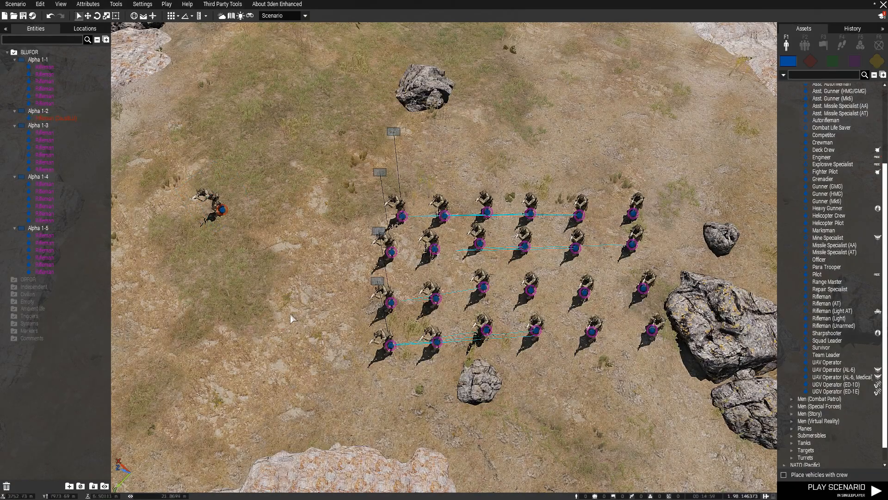
Place an ACEX Fortify module from the Systems list onto the map.
key(s)
key(w)
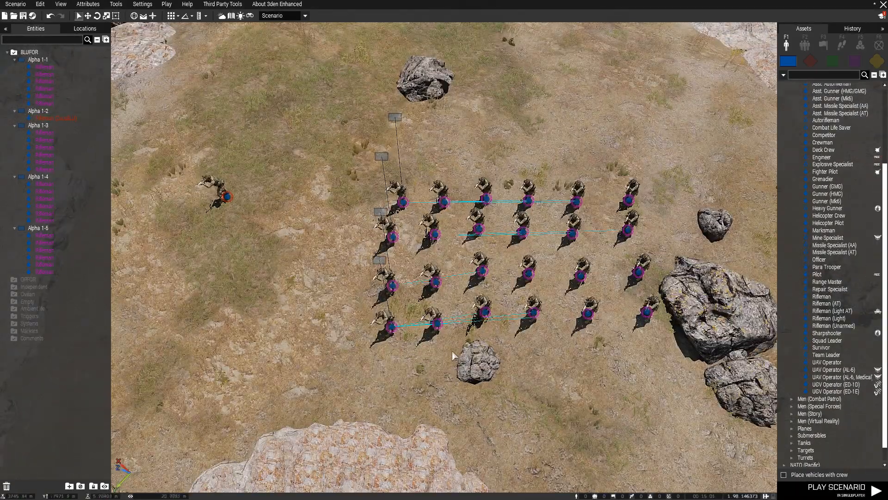
key(a)
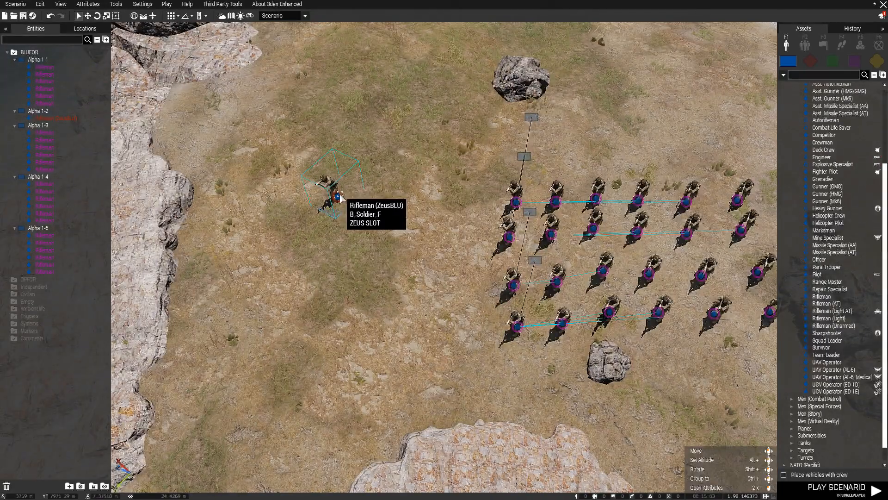
key(d)
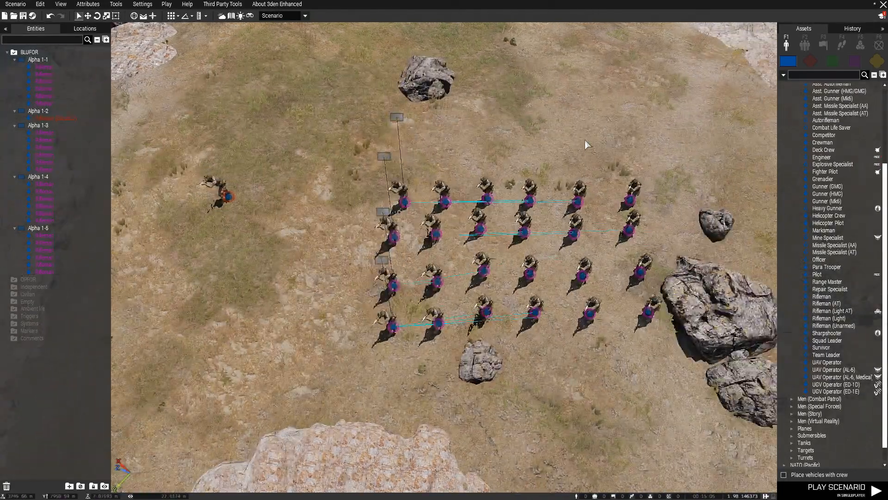
click(861, 44)
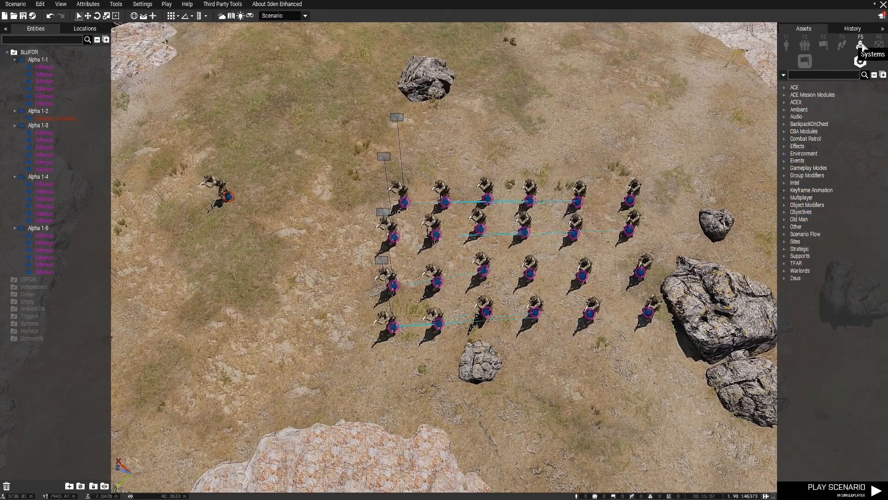
key(a)
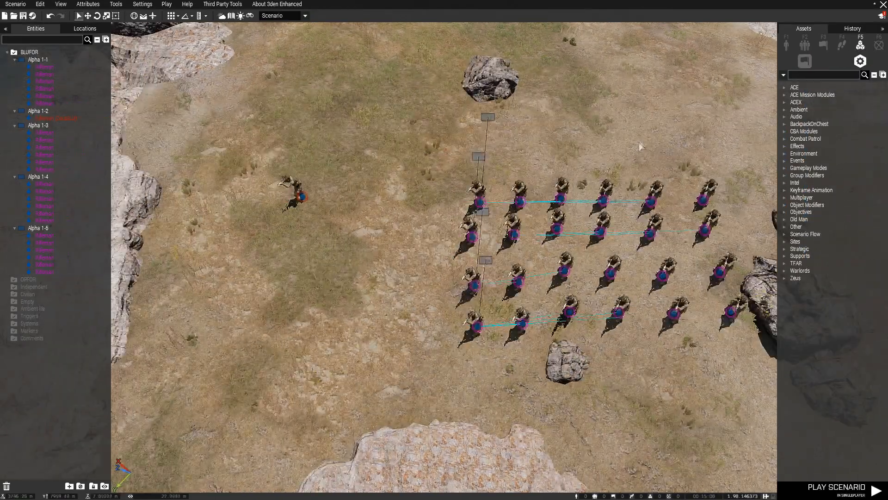
click(784, 87)
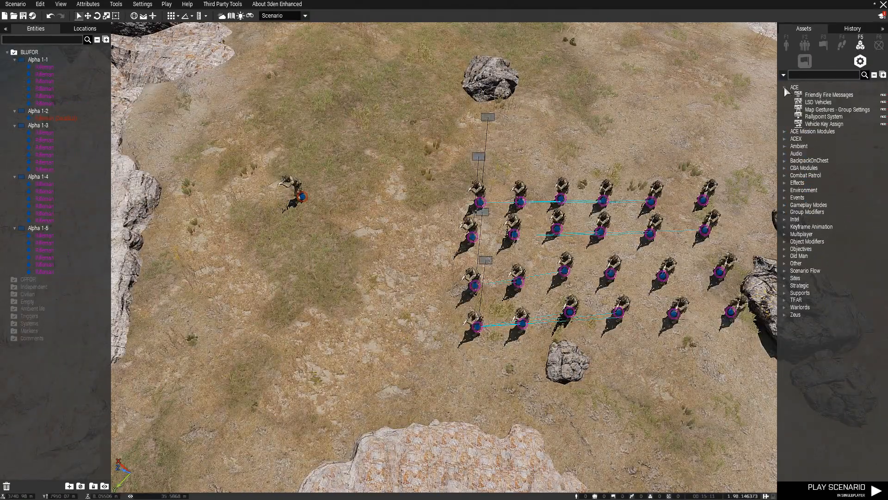
click(784, 87)
click(784, 103)
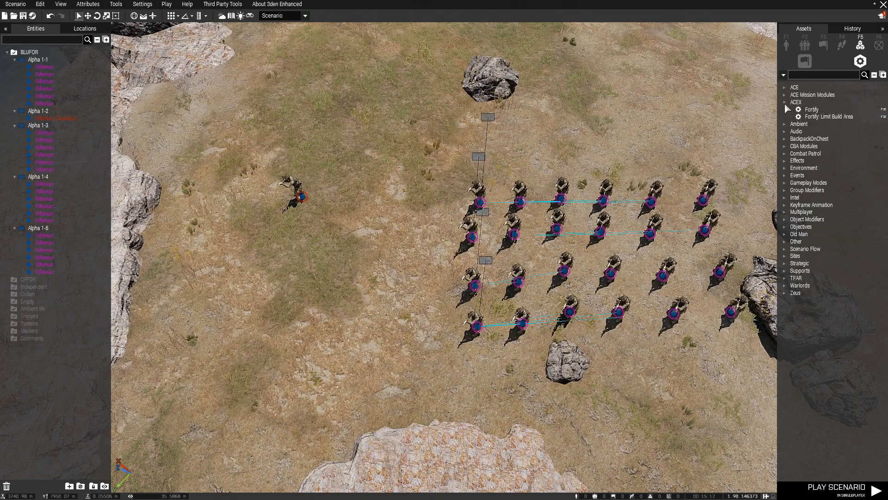
click(811, 109)
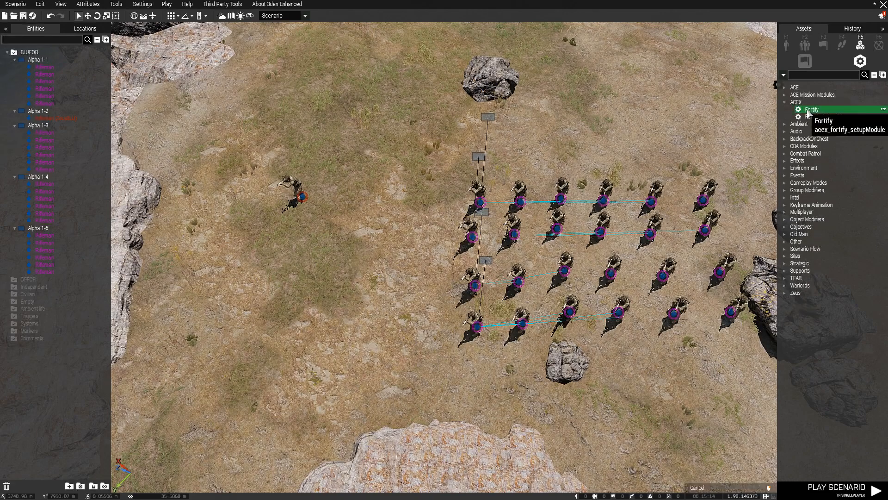
click(529, 103)
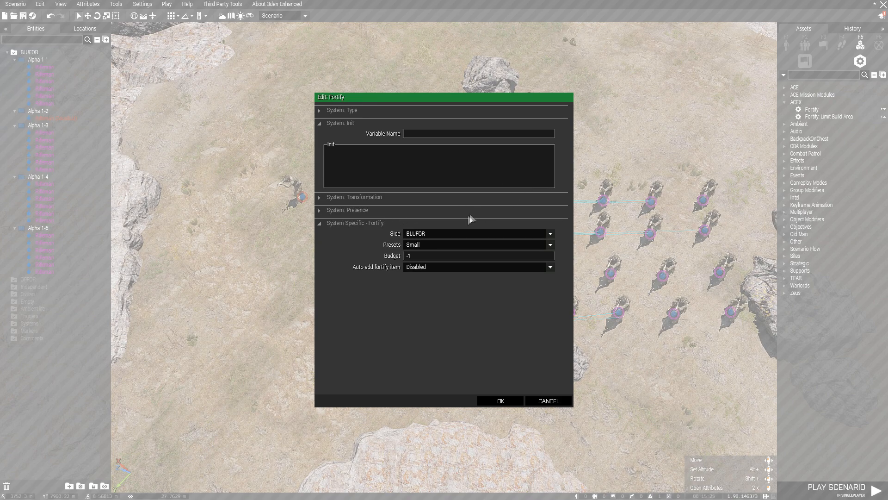
Configure Fortify for BLUFOR with the Large preset and a budget of 1000.
click(434, 234)
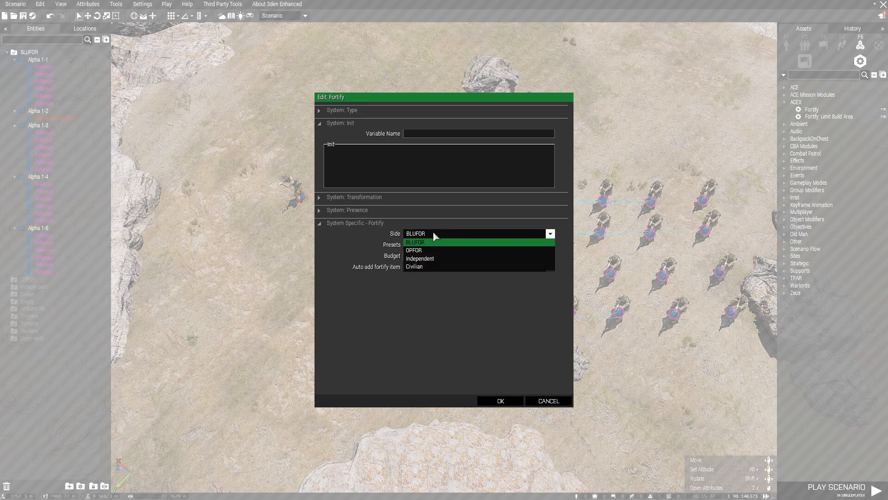
click(426, 242)
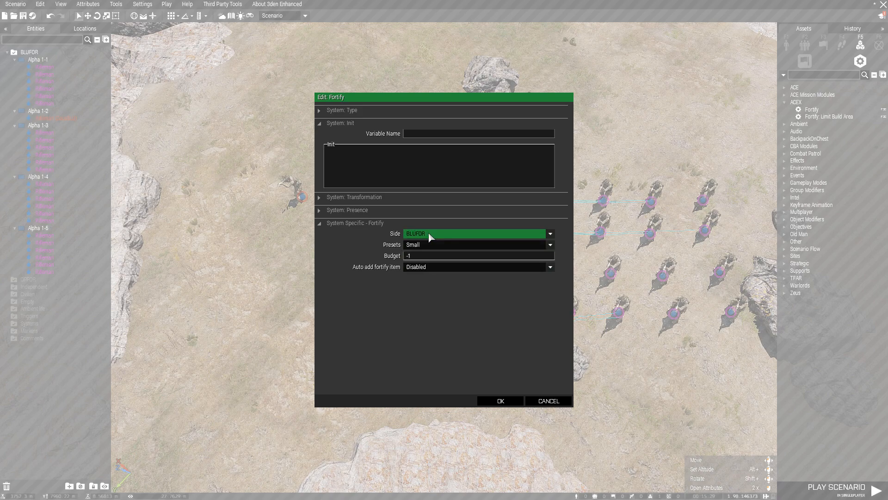
click(425, 244)
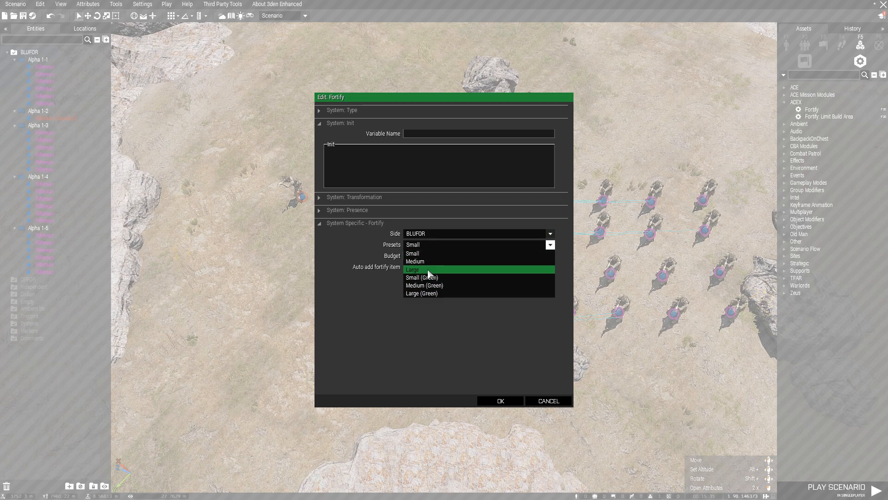
click(427, 271)
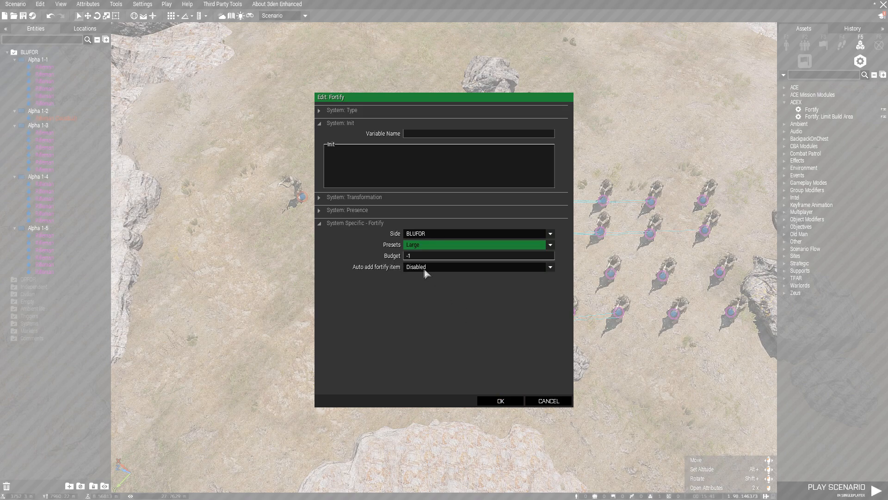
key(Tab)
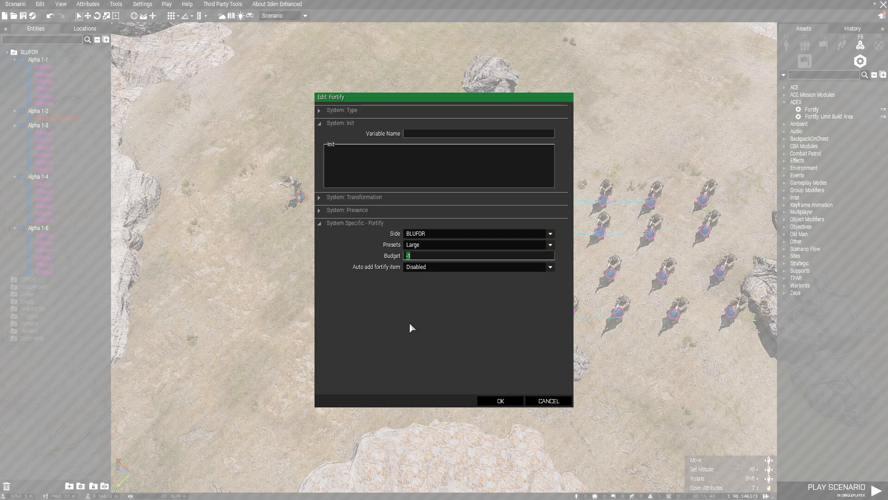
text(2000)
key(BackSpace)
key(BackSpace)
key(BackSpace)
key(BackSpace)
text(1000)
click(493, 401)
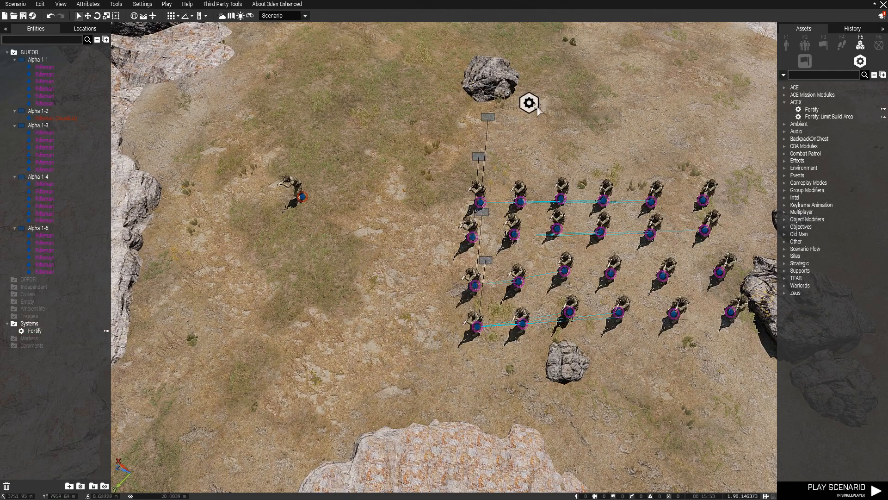
Place a TFAR – Enforce Usage module beside the Fortify module and close its settings.
key(w)
key(d)
key(a)
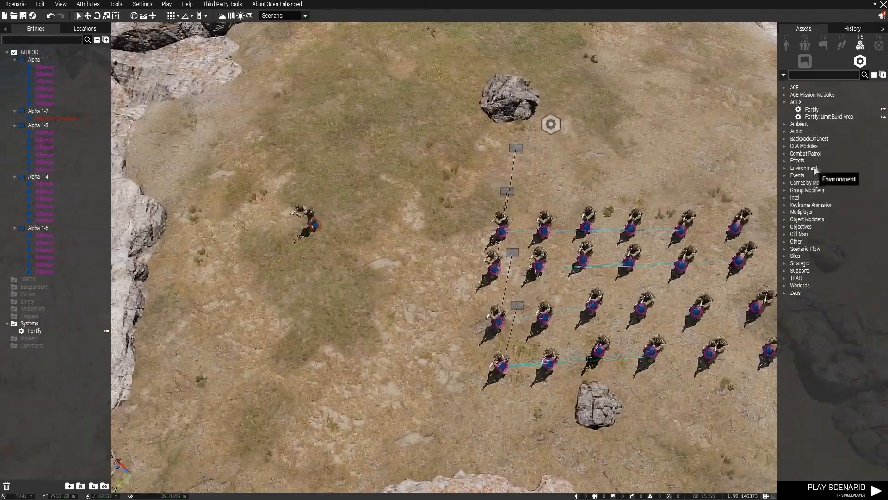
key(d)
key(a)
key(w)
key(s)
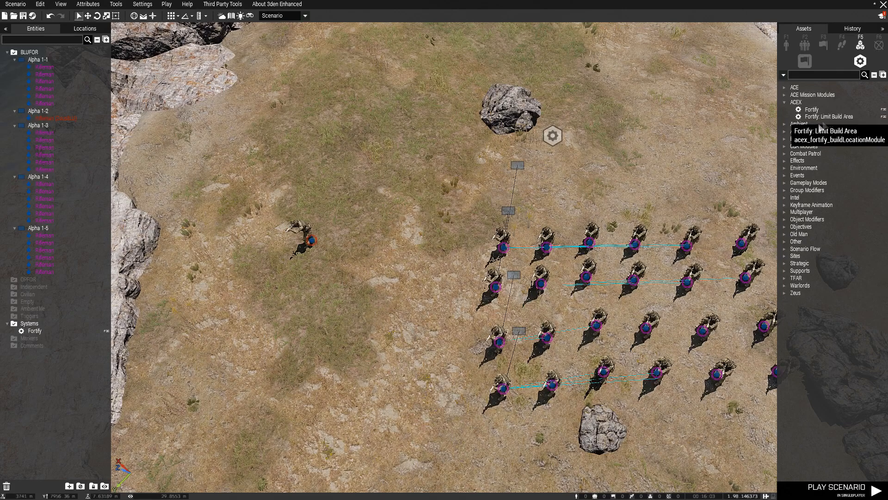
key(d)
key(a)
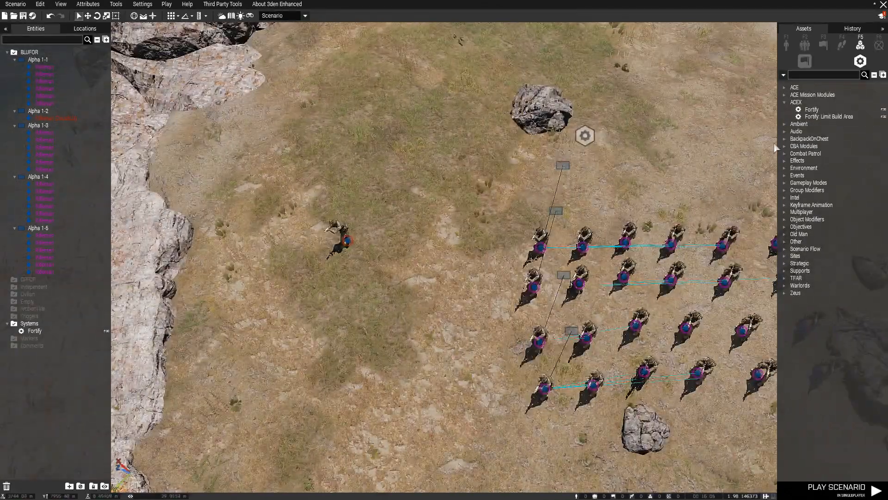
key(d)
key(a)
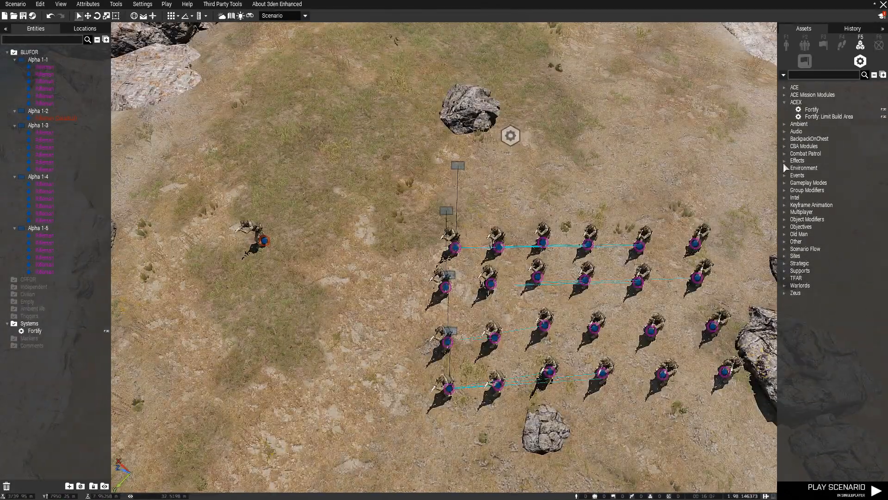
click(784, 211)
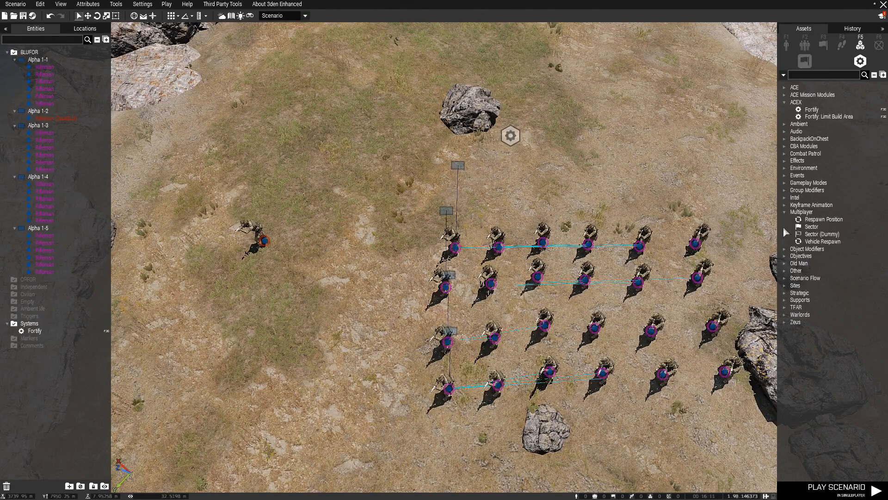
click(785, 308)
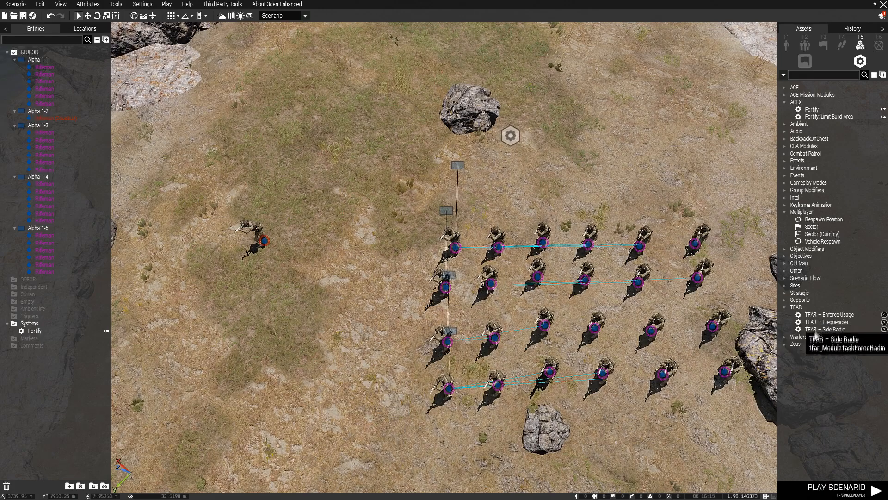
click(784, 344)
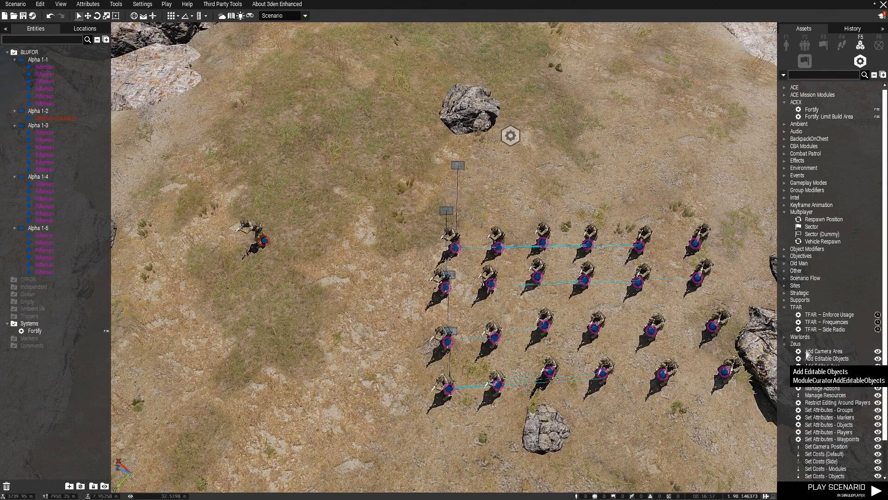
click(828, 315)
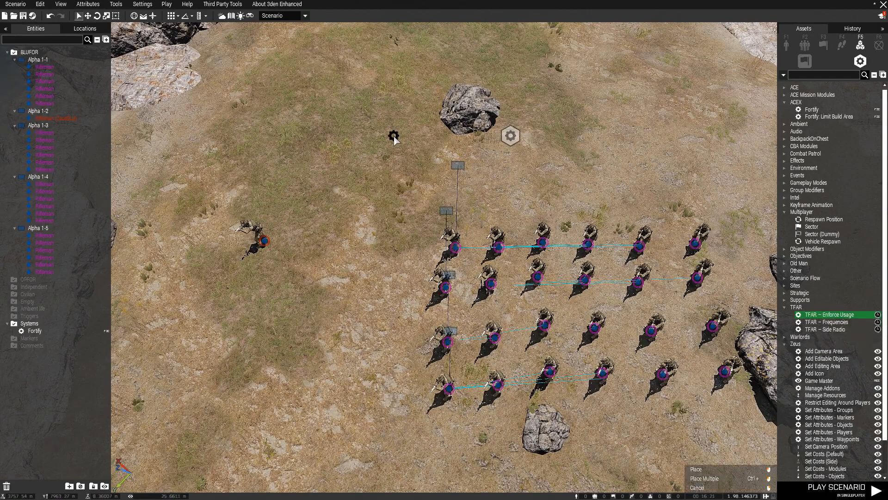
click(394, 138)
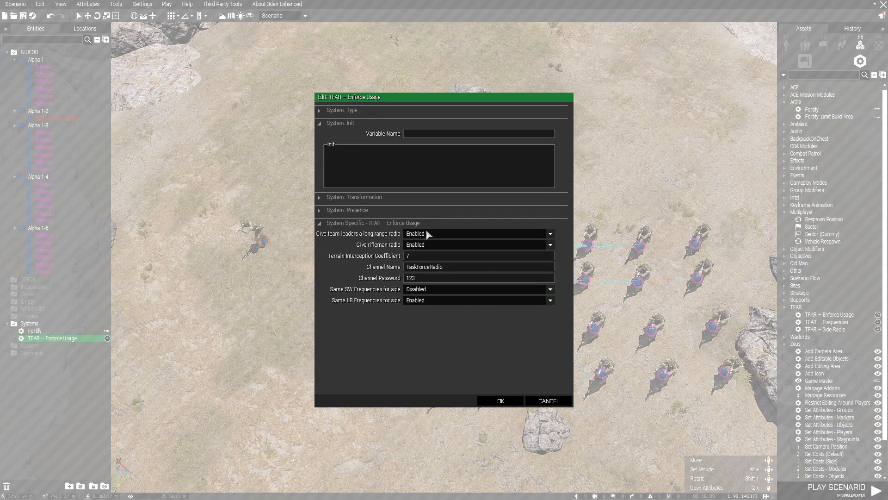
click(549, 401)
Show the custom compositions in the Compositions asset list.
click(400, 395)
scroll(399, 395, down, 7)
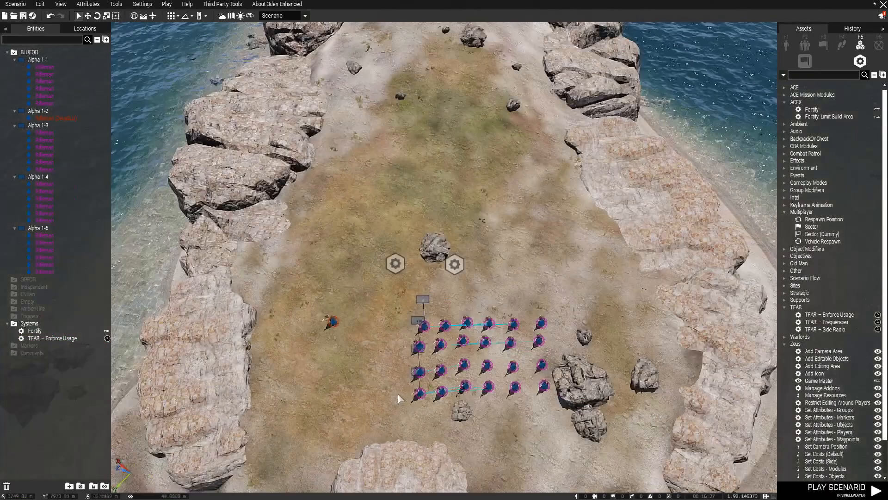
click(805, 45)
click(879, 62)
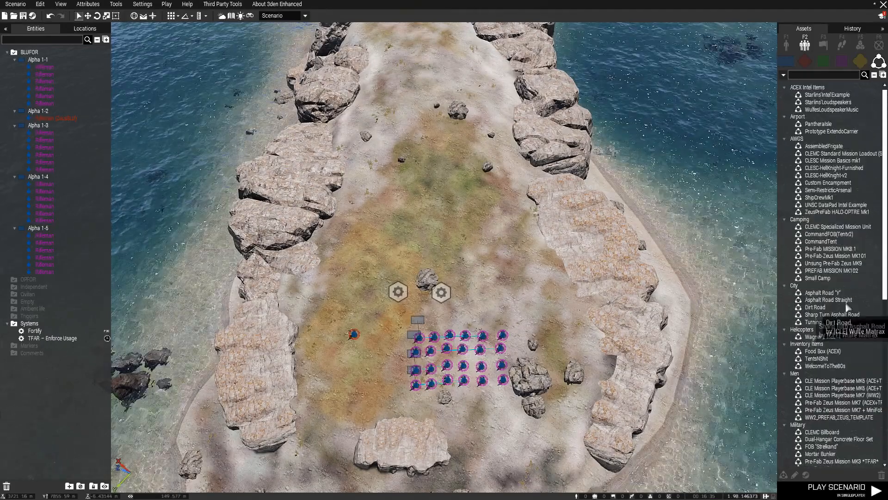
Place the PREFAB MISSION MK102 composition on the map and dismiss the bad vehicle type error.
click(831, 270)
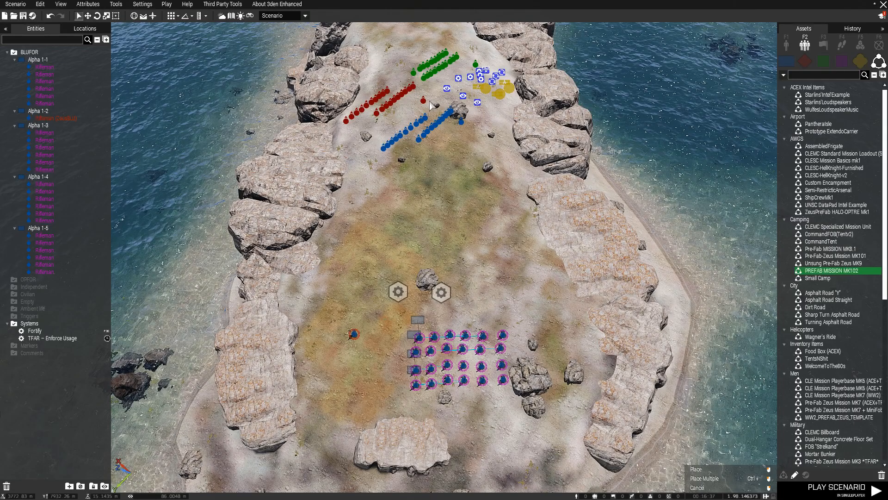
click(430, 105)
click(395, 236)
key(w)
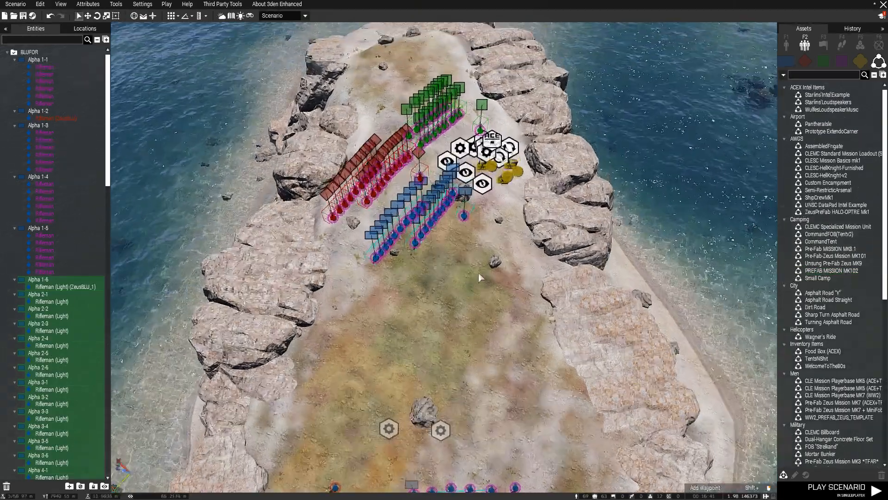
click(478, 273)
scroll(431, 257, up, 6)
Drag the composition's TFAR – Enforce Usage module next to the squads' modules.
key(w)
key(d)
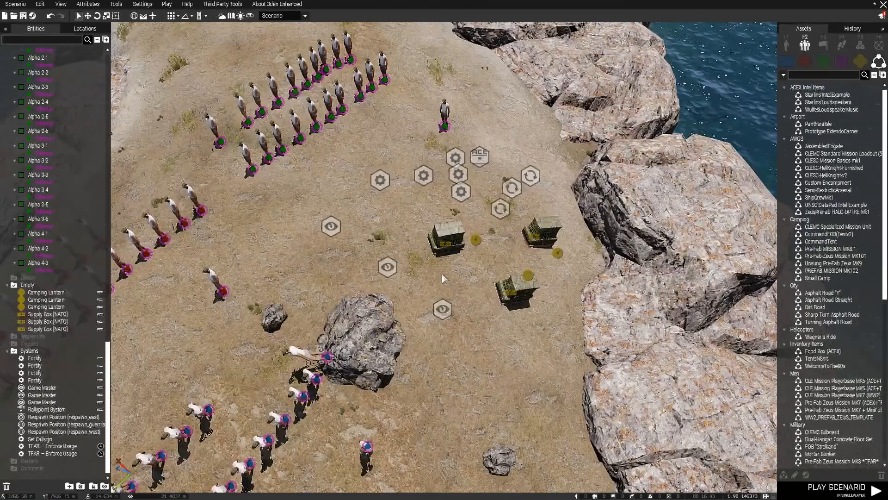
drag(420, 202, 474, 142)
key(s)
key(w)
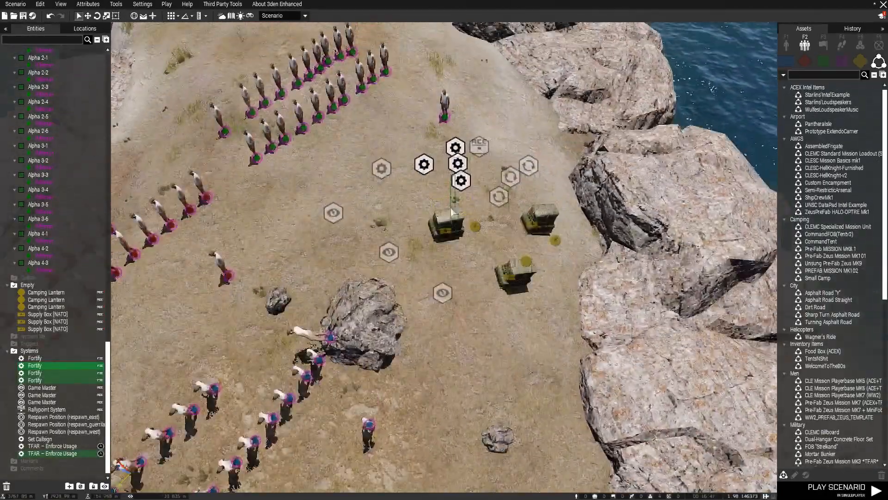
click(424, 171)
key(s)
drag(424, 171, 225, 237)
Delete the duplicate TFAR – Enforce Usage module, keeping only one.
double_click(225, 237)
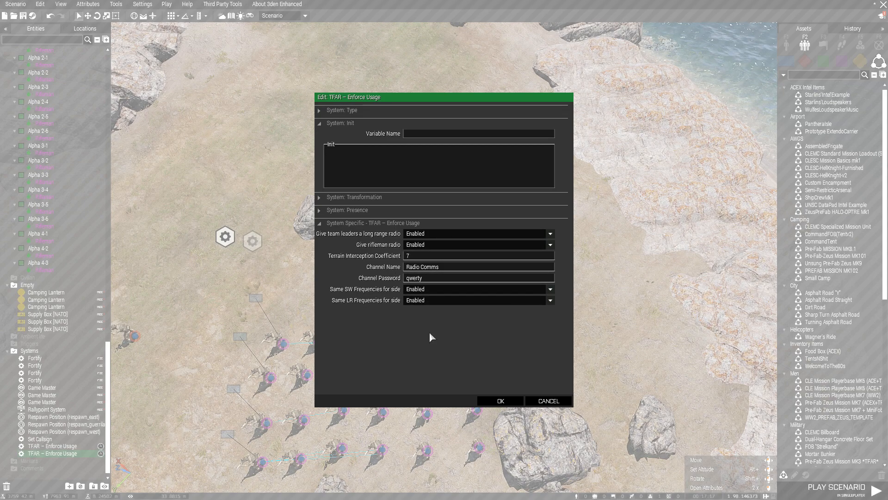
click(500, 401)
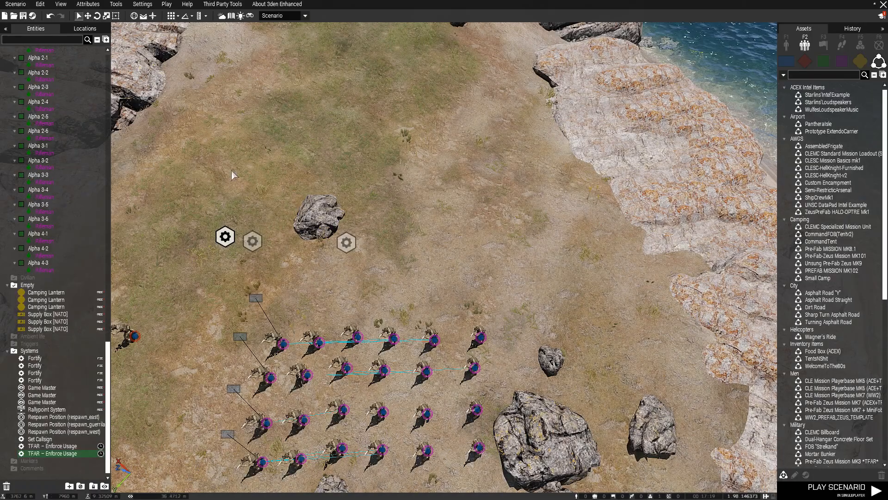
key(Delete)
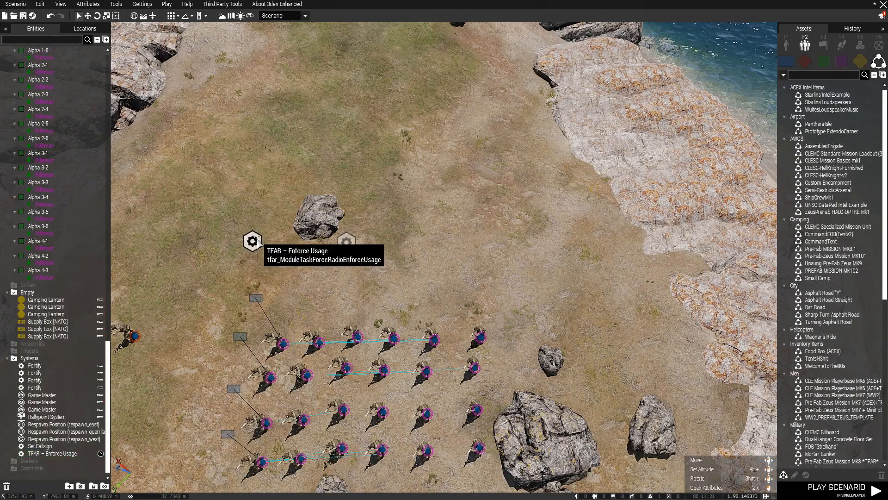
Rename the remaining TFAR module's channel to Radio Comms and set a new channel password.
double_click(253, 241)
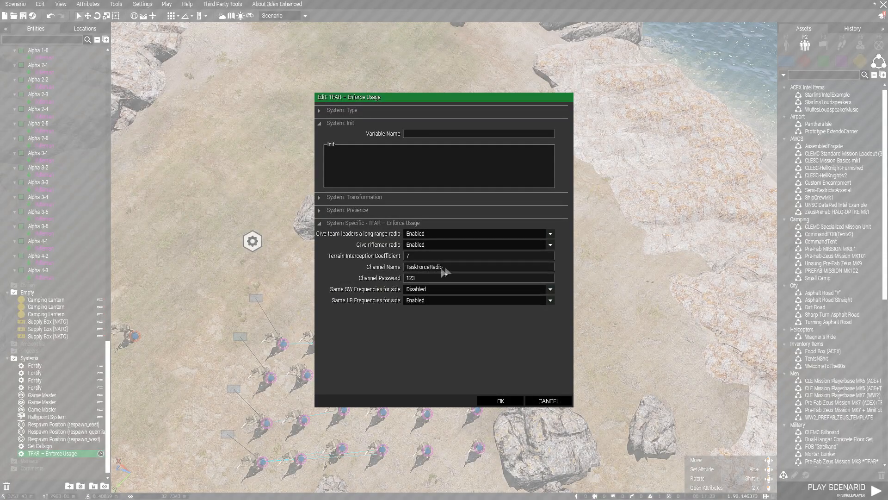
drag(444, 268, 380, 264)
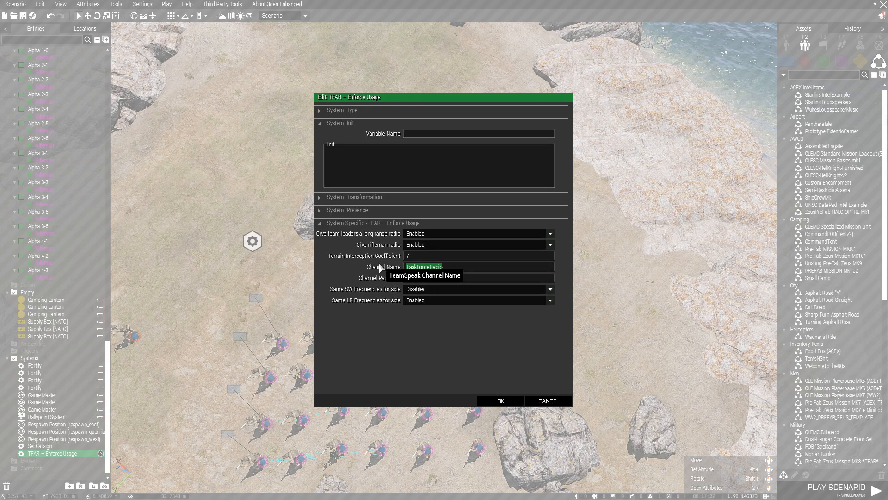
text(Radio Comms)
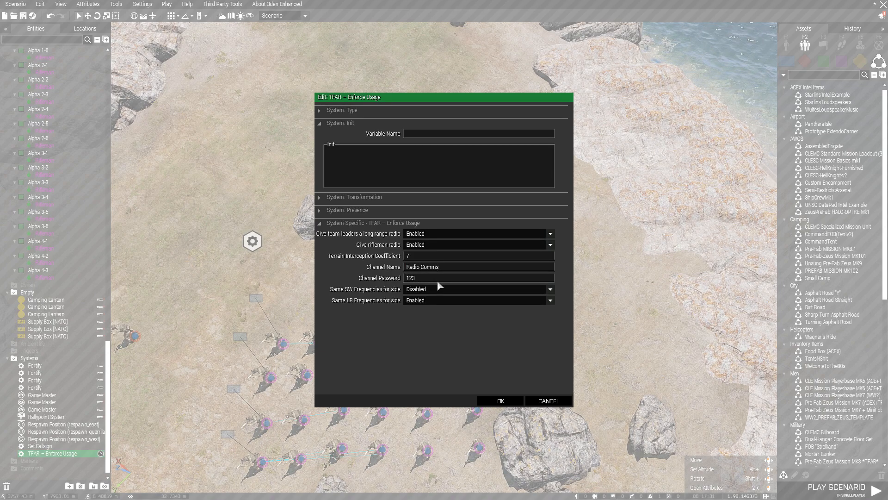
double_click(424, 280)
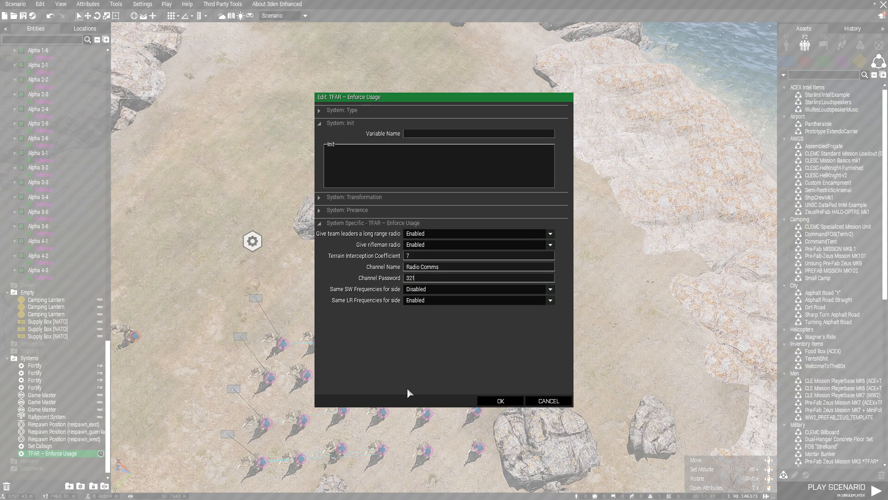
key(BackSpace)
key(BackSpace)
key(BackSpace)
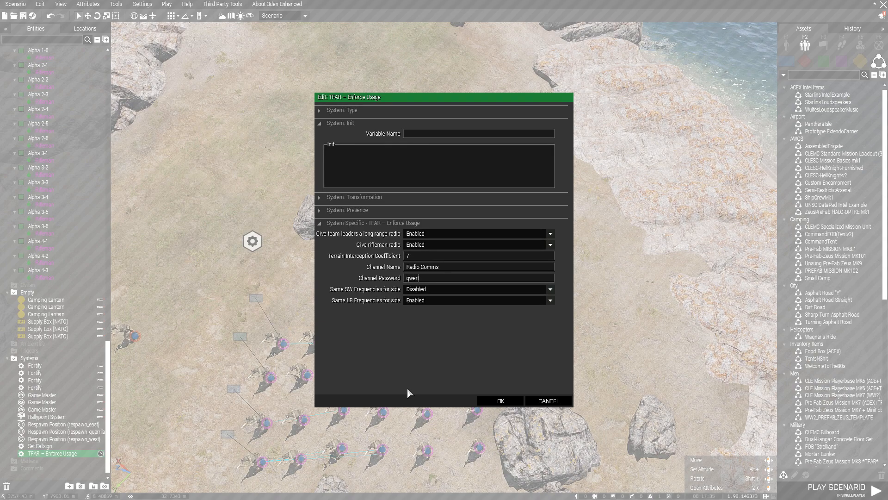
key(BackSpace)
key(BackSpace)
key(BackSpace)
key(BackSpace)
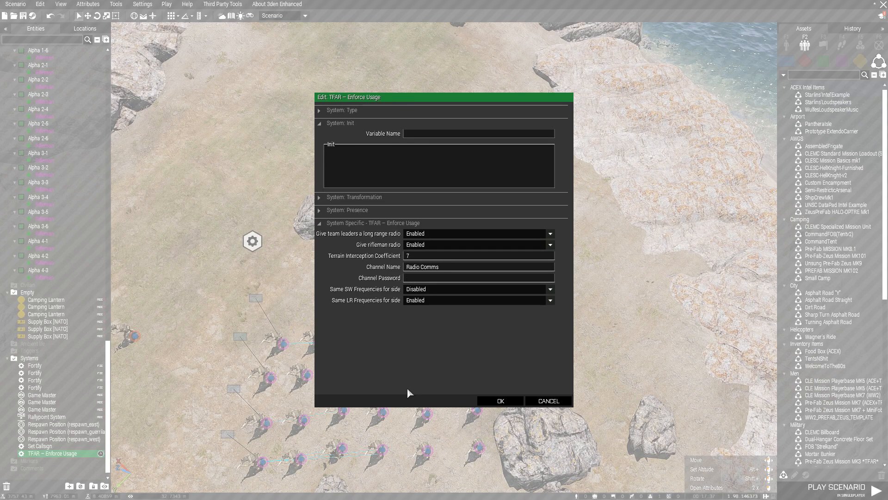
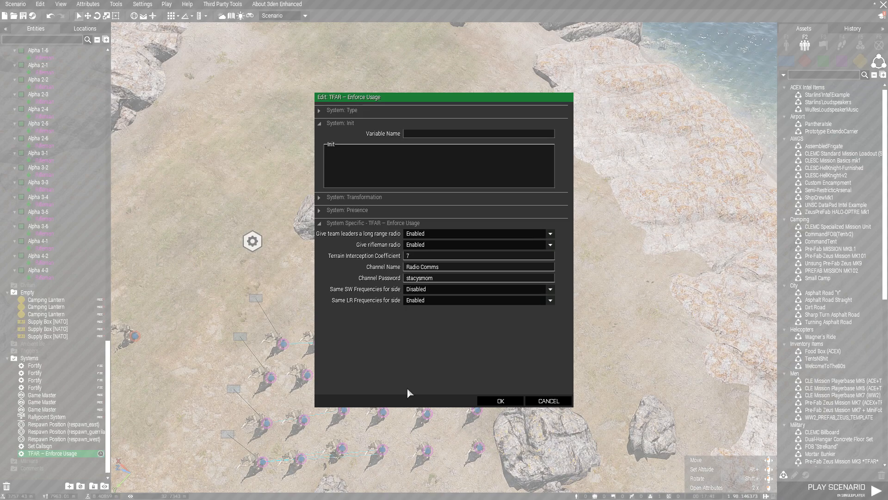
click(520, 405)
Move the Fortify module beside the other module, then place a Game Master module with owner ZeusBLU.
key(a)
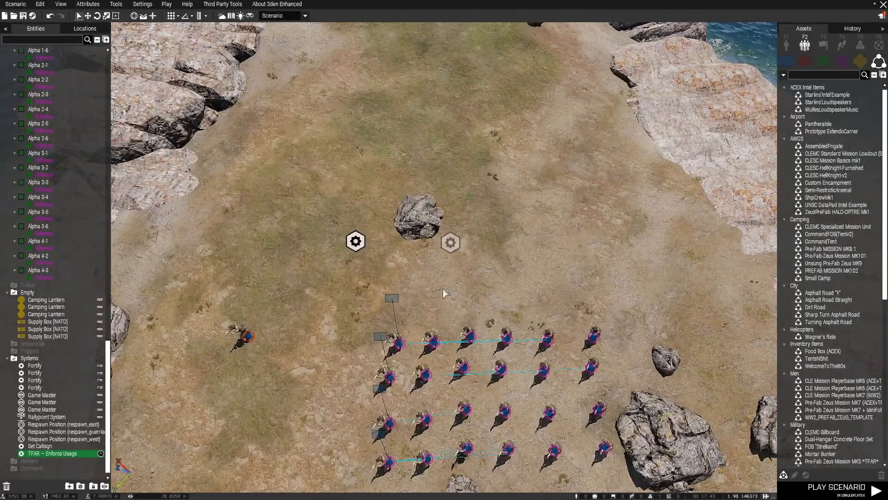
drag(451, 242, 382, 242)
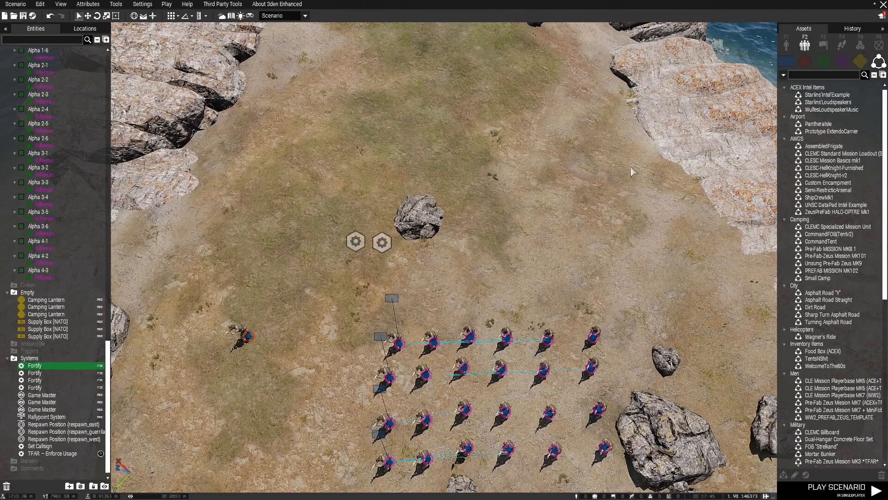
click(860, 44)
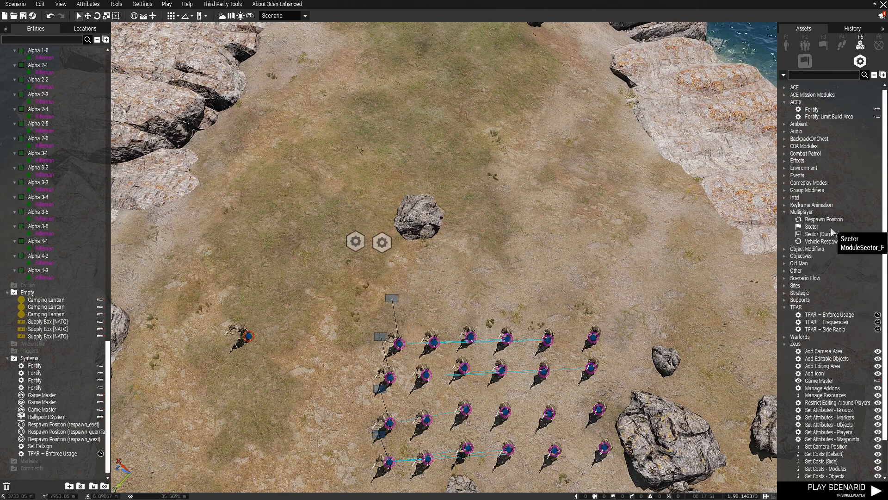
scroll(829, 363, down, 2)
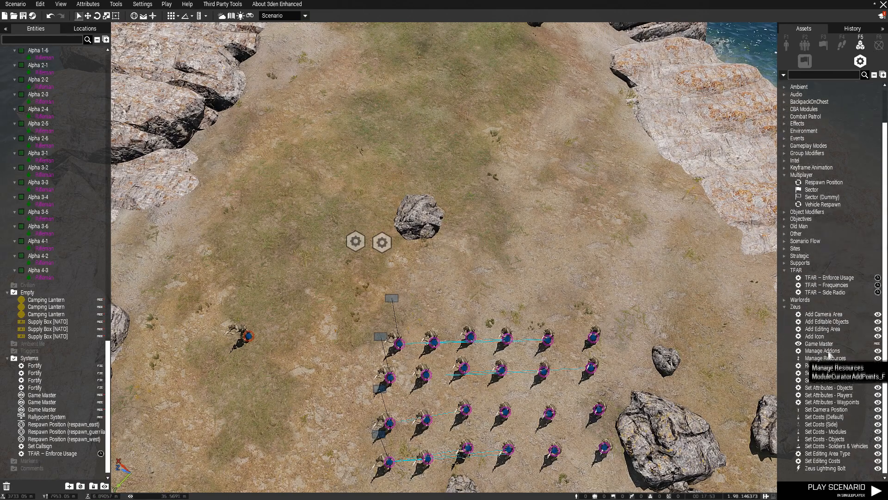
key(a)
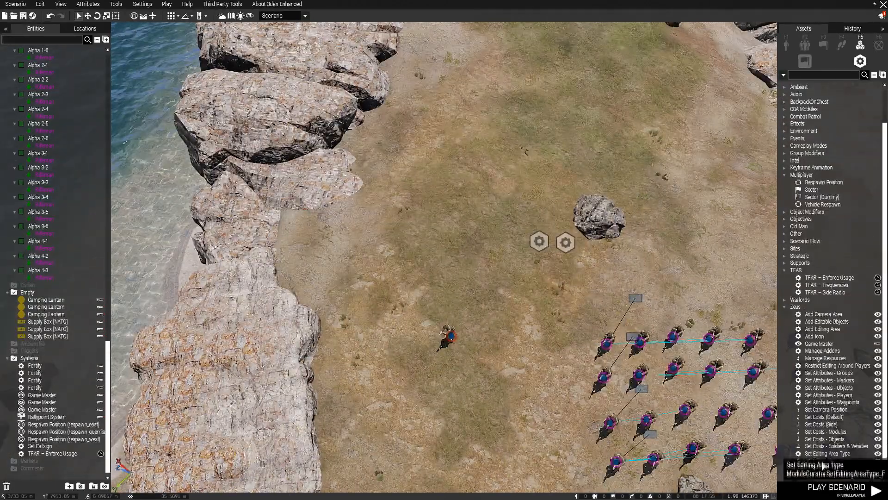
click(818, 344)
key(a)
key(s)
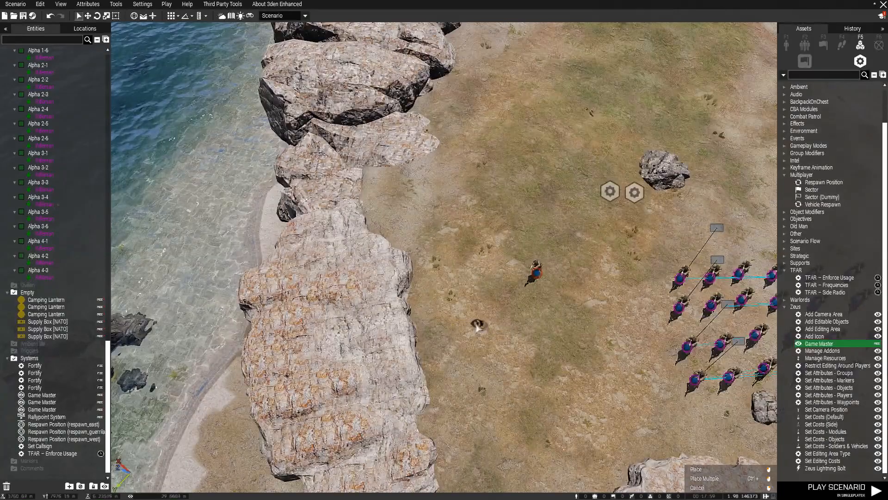
scroll(499, 305, up, 2)
click(512, 237)
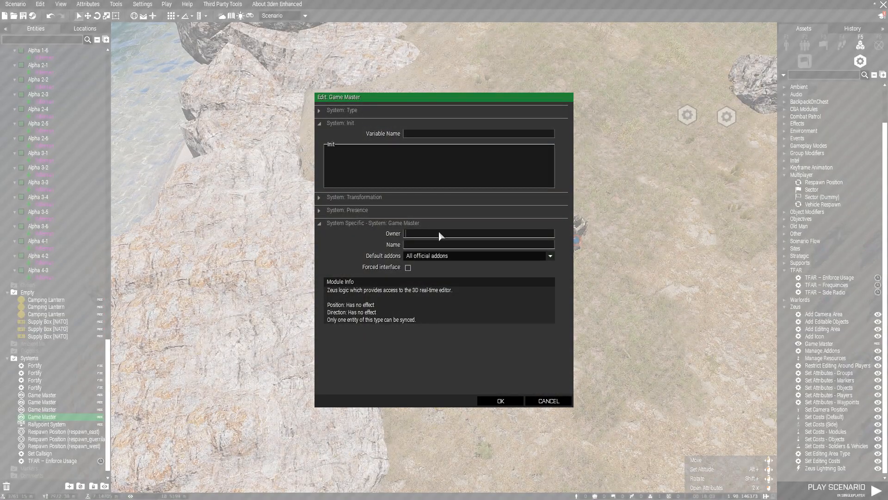
text(ZeusBLU)
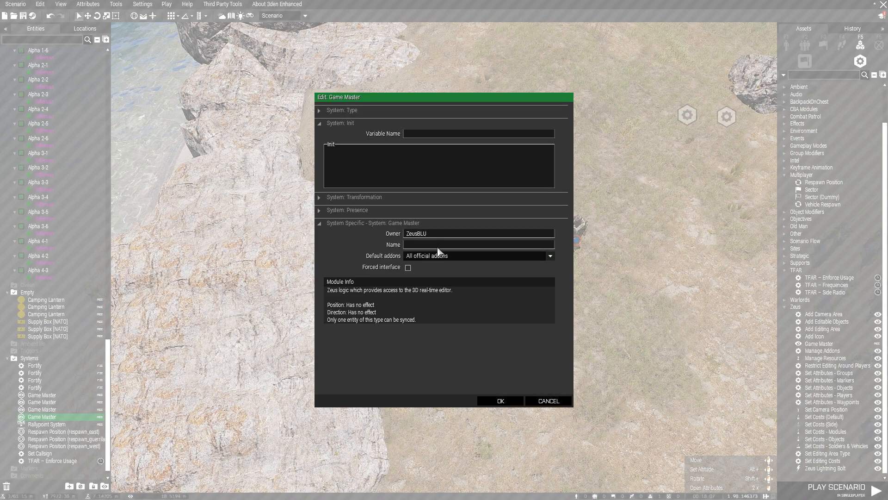
Confirm the ZeusBLU owner and sync the Game Master module to the Zeus rifleman.
click(496, 402)
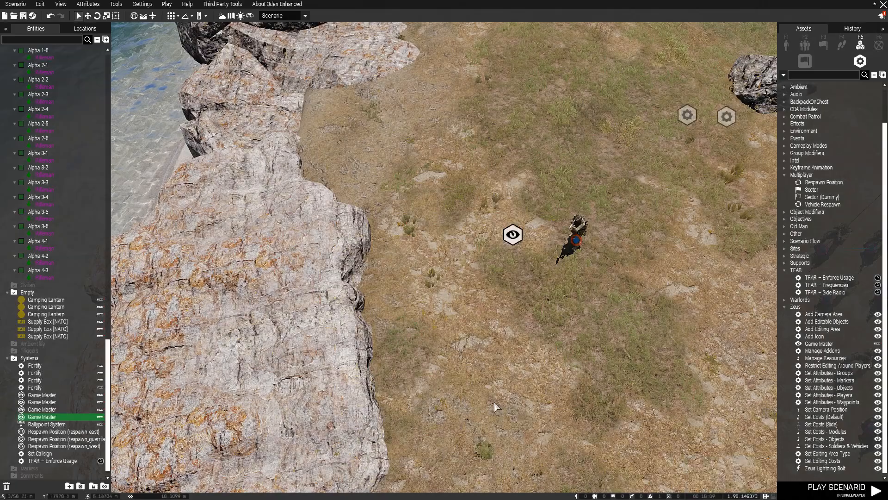
right_click(385, 234)
mouse_move(440, 237)
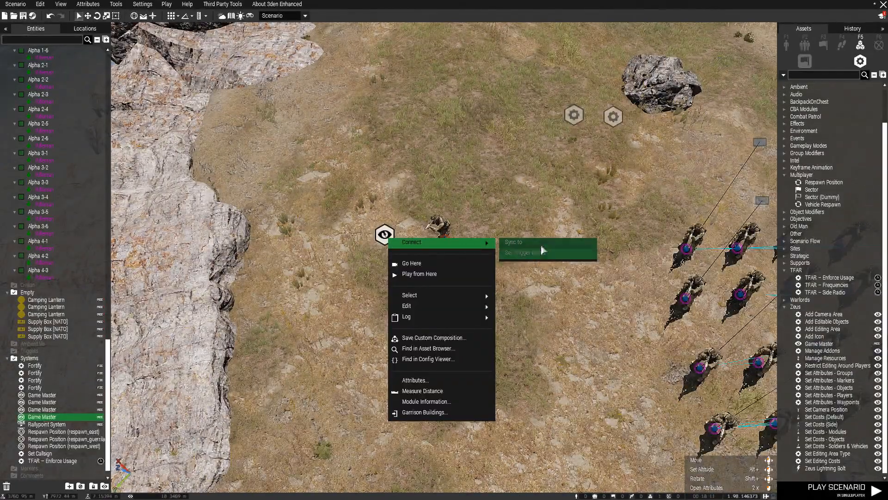
click(541, 246)
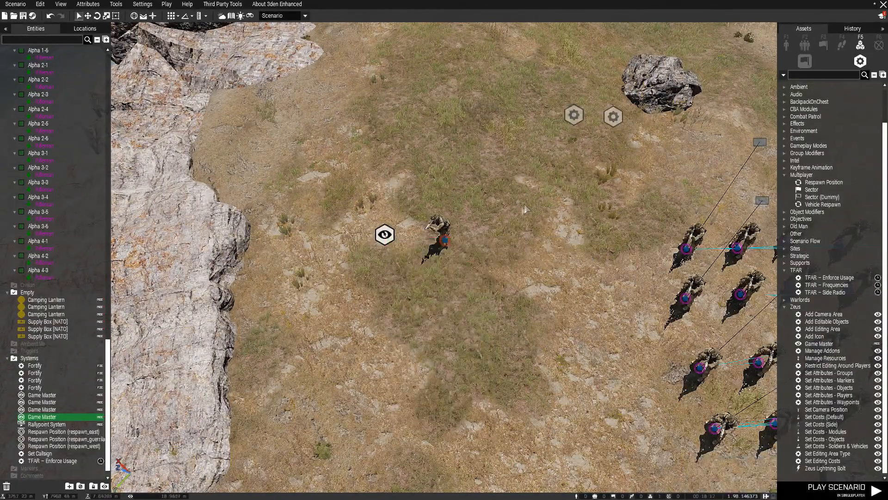
Review the Game Master and Zeus soldier attributes, closing both without changes.
double_click(385, 236)
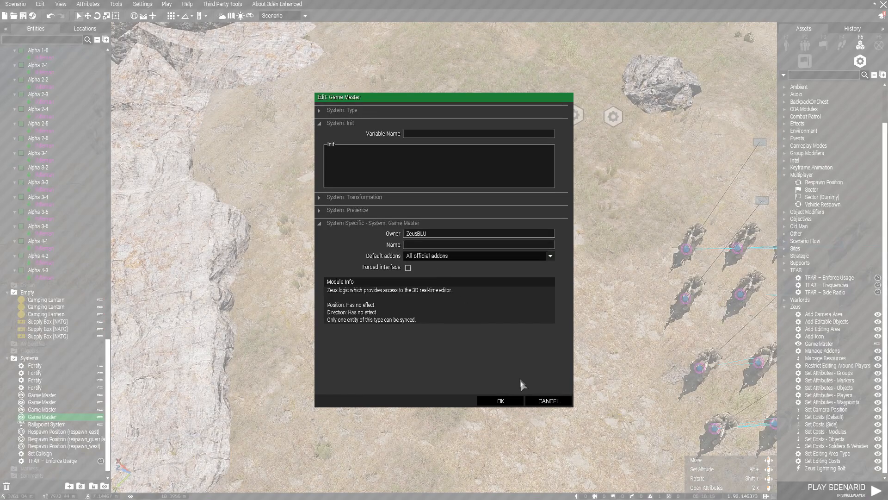
click(549, 404)
double_click(441, 236)
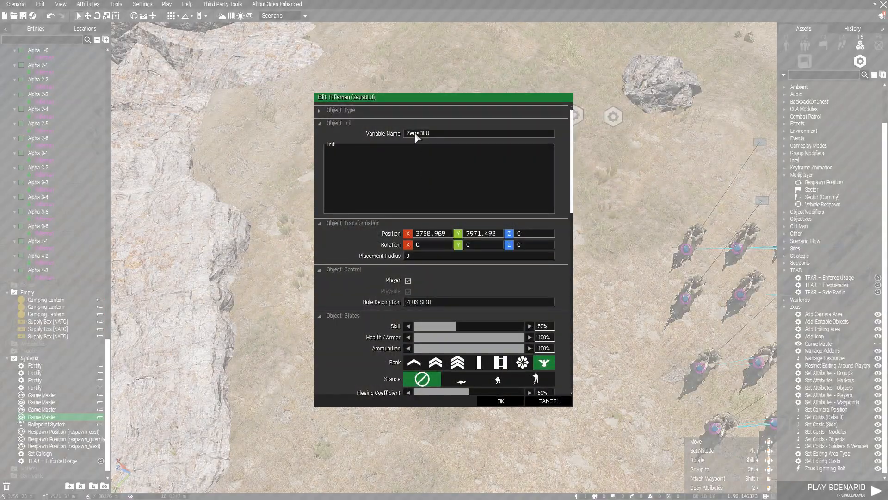
click(542, 401)
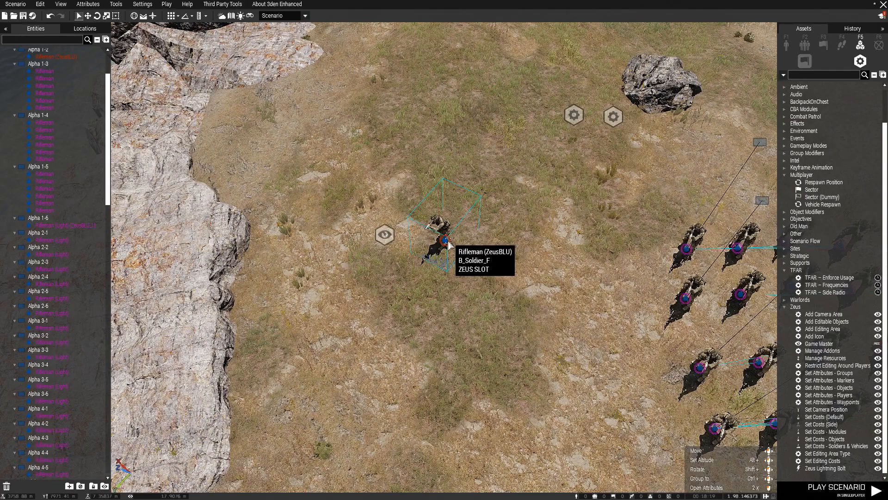
key(d)
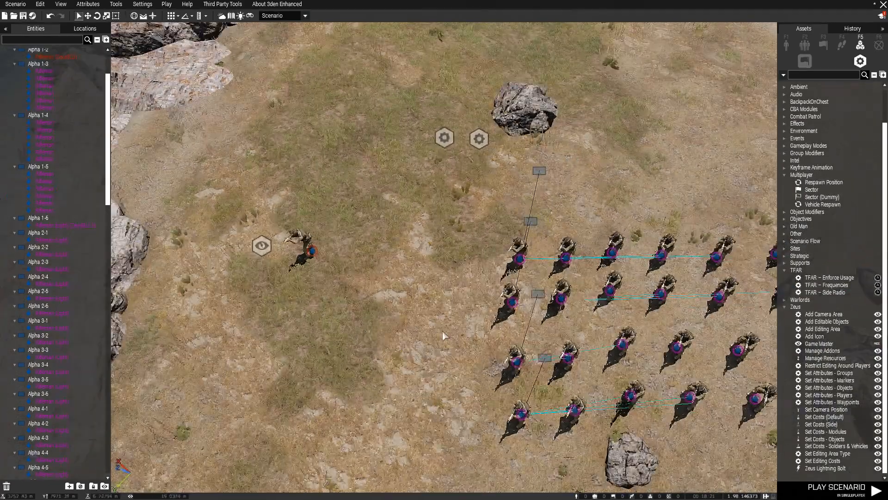
key(a)
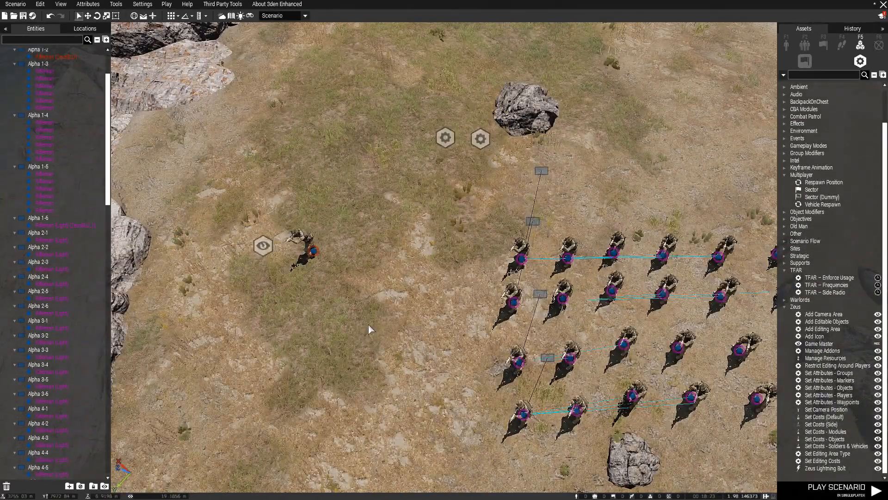
Place a Respawn Position module near the Zeus soldier with default settings.
click(824, 182)
key(s)
click(419, 194)
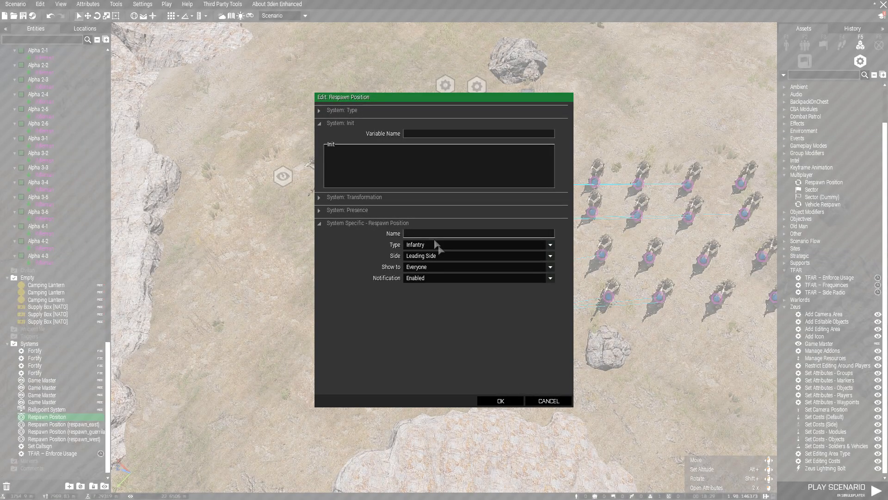
click(539, 401)
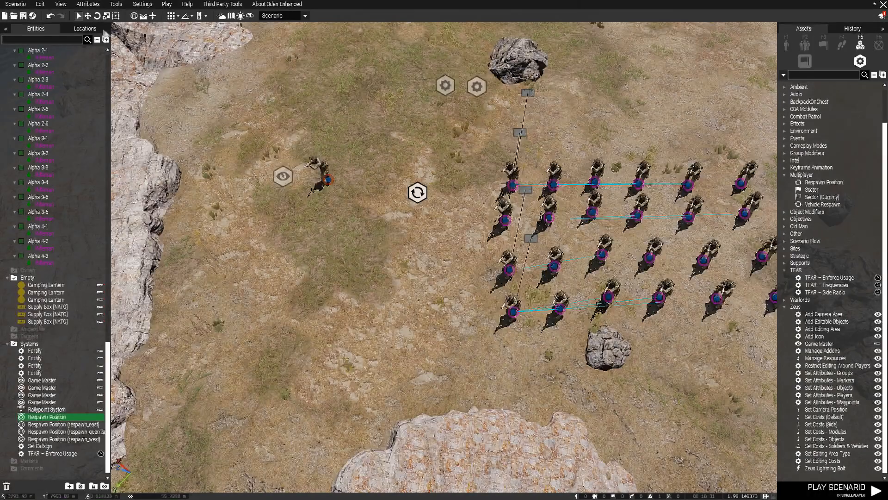
Set the scenario's multiplayer respawn mode to Respawn on Custom Position.
click(89, 6)
click(94, 38)
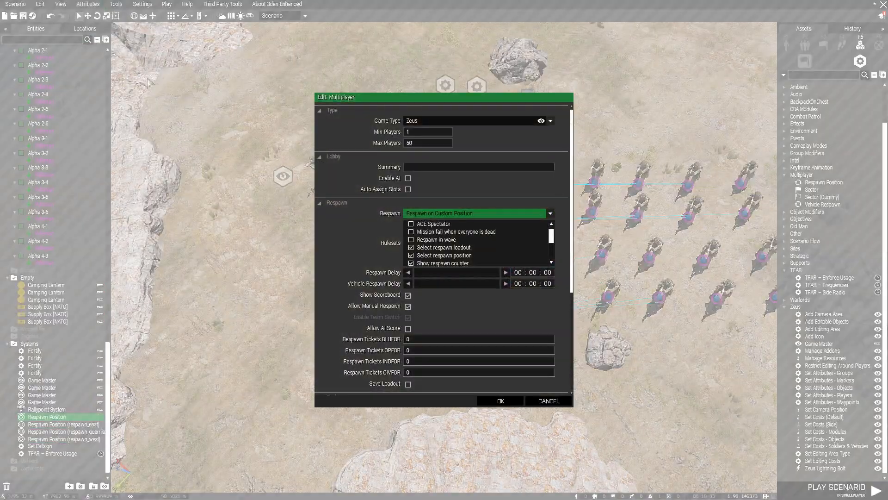
click(440, 213)
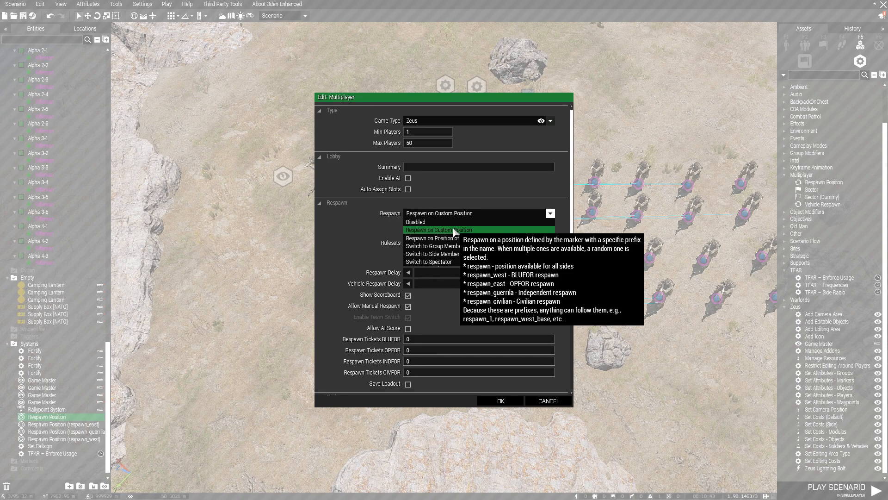
click(454, 230)
click(507, 401)
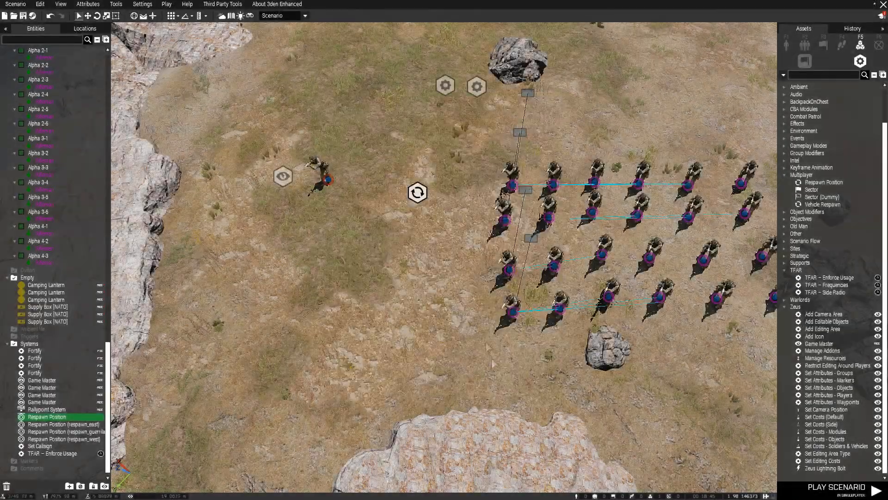
double_click(417, 193)
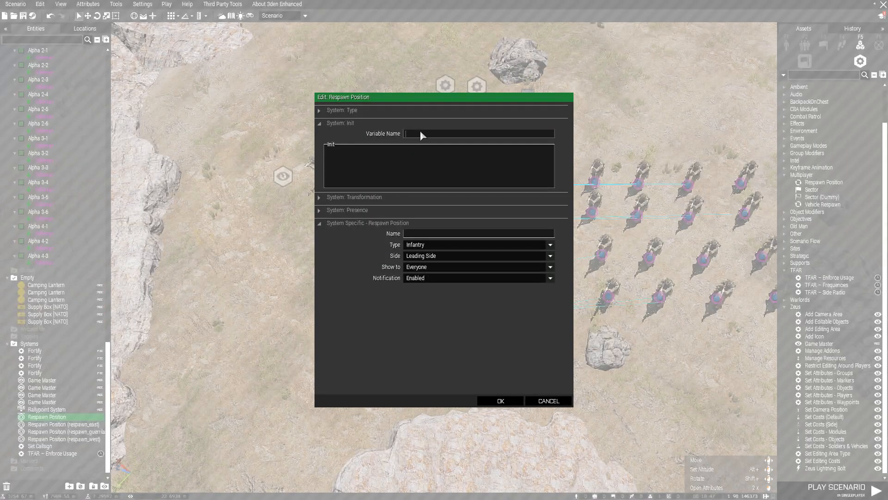
text(respawn_west)
click(418, 234)
text(Rock Island)
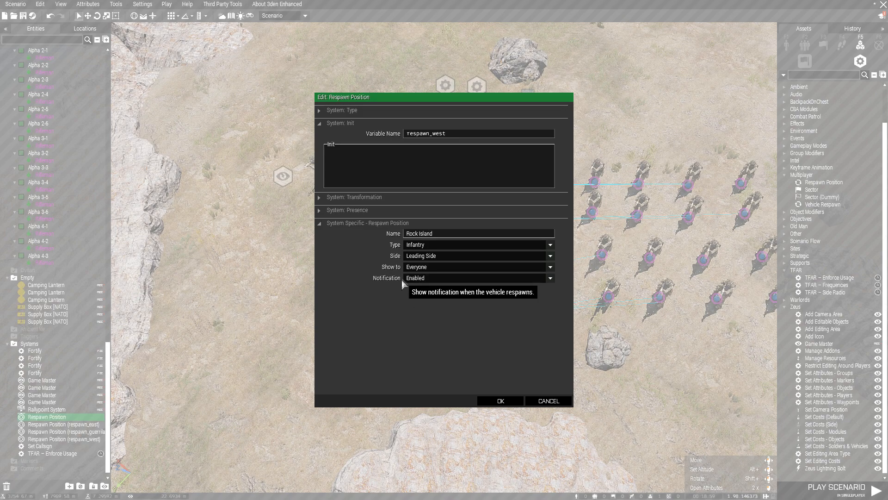
click(442, 253)
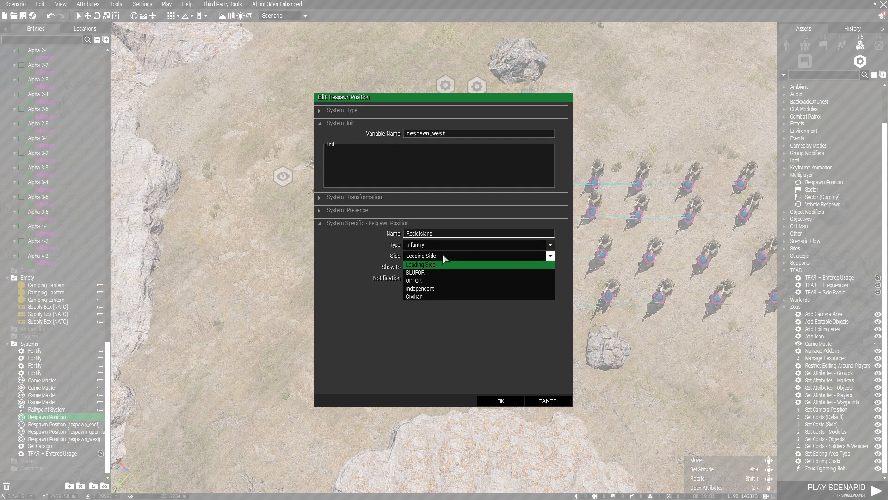
click(442, 270)
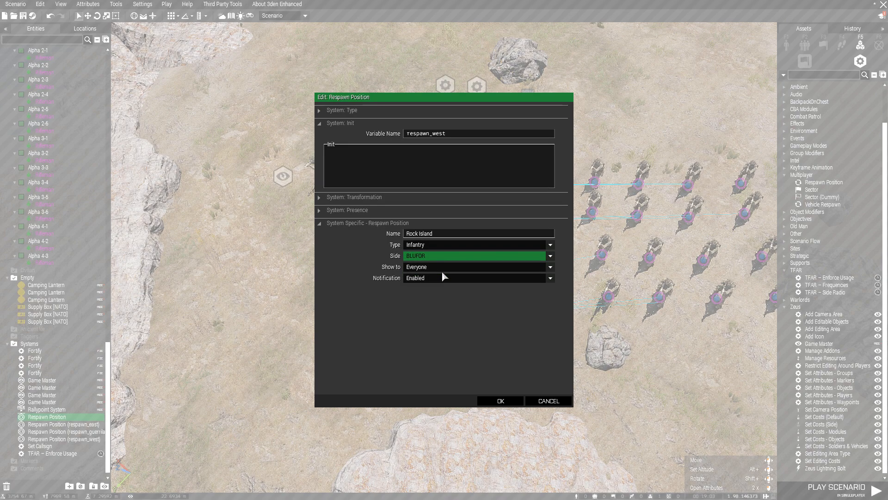
click(441, 268)
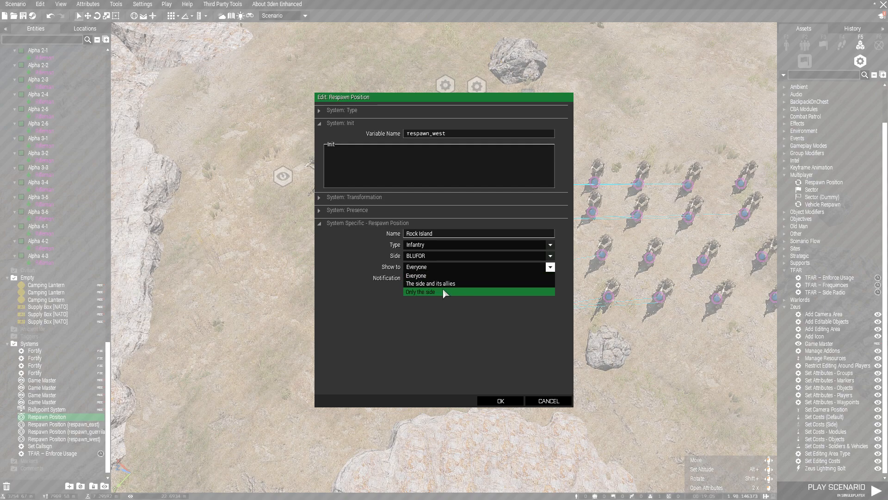
click(442, 284)
click(443, 278)
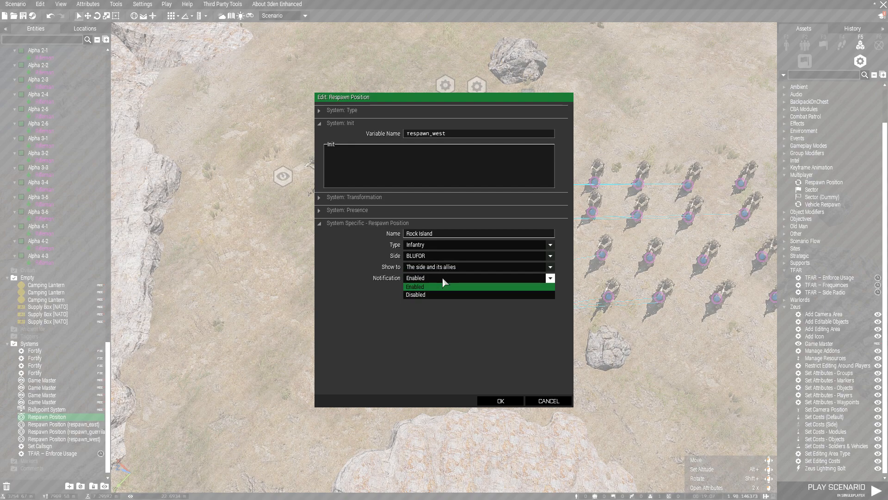
click(443, 288)
click(500, 400)
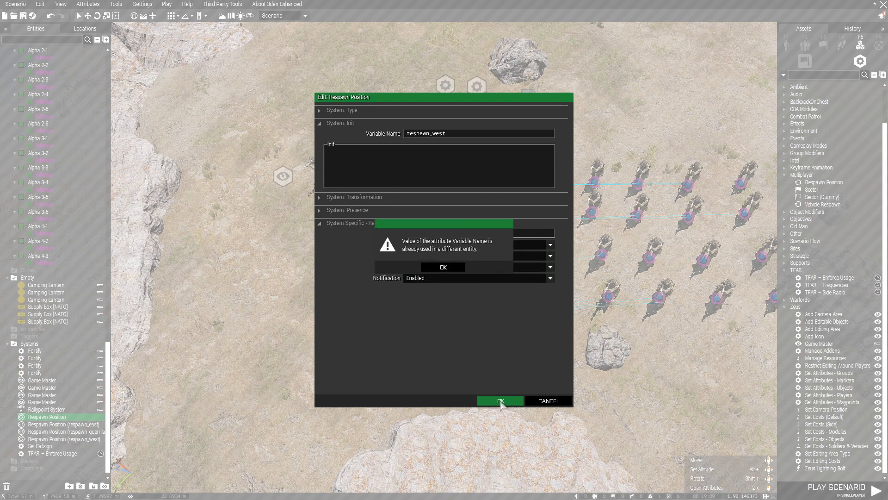
click(443, 268)
Delete all the crowded units and modules at the island tip.
click(549, 400)
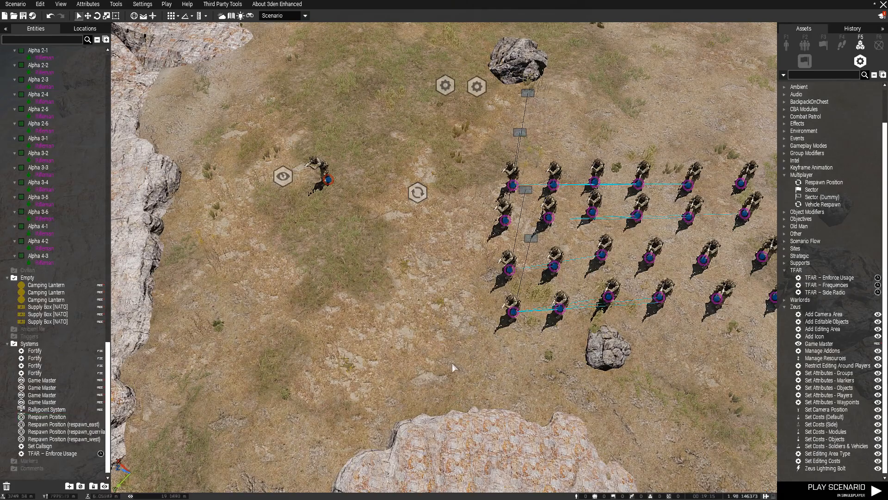
key(w)
key(ctrl+a)
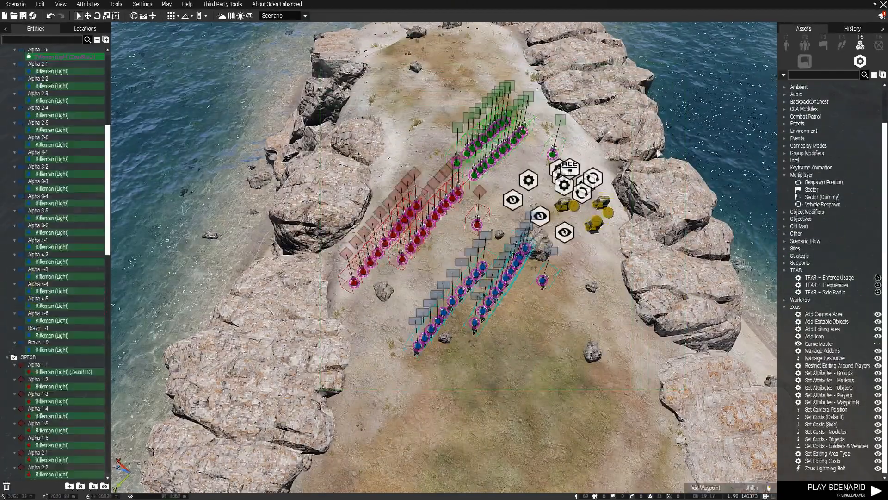
key(Delete)
Give the Respawn Position module the variable name respawn_west.
key(s)
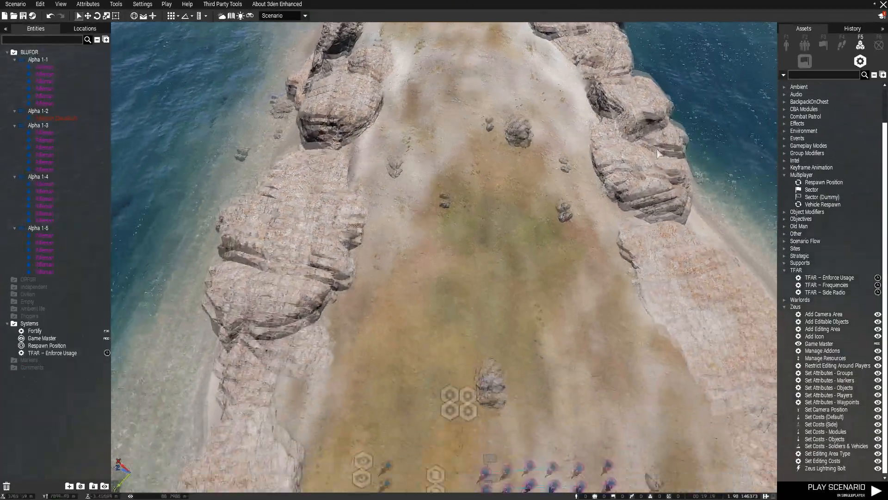
key(w)
double_click(438, 199)
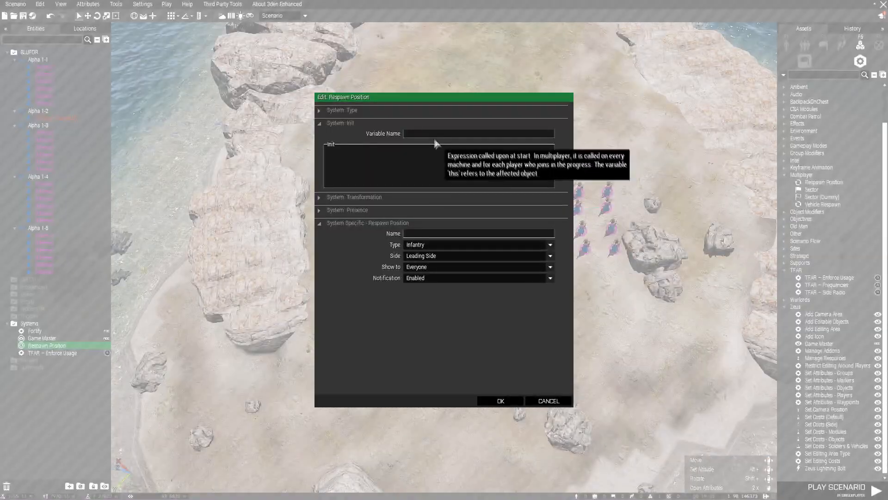
text(re)
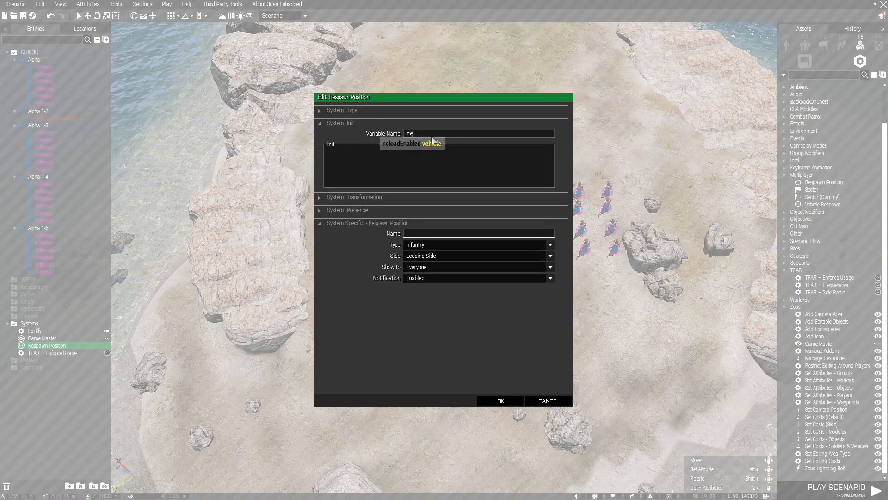
text(spawn_)
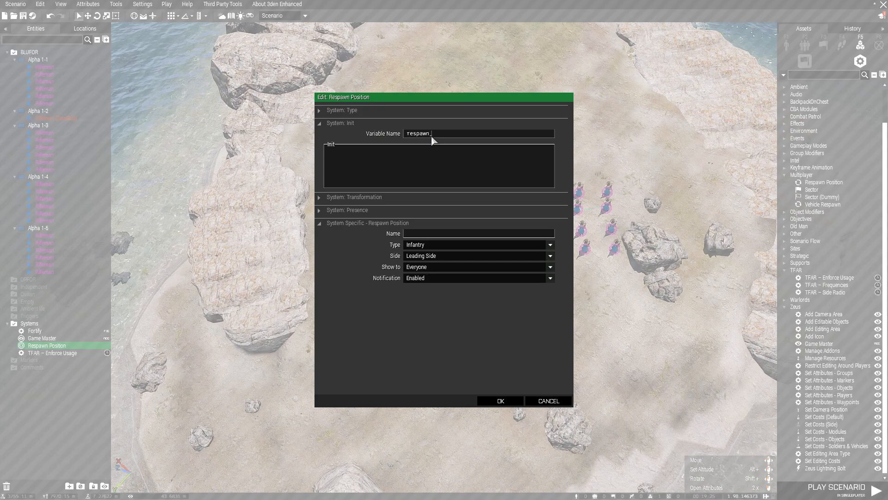
text(west)
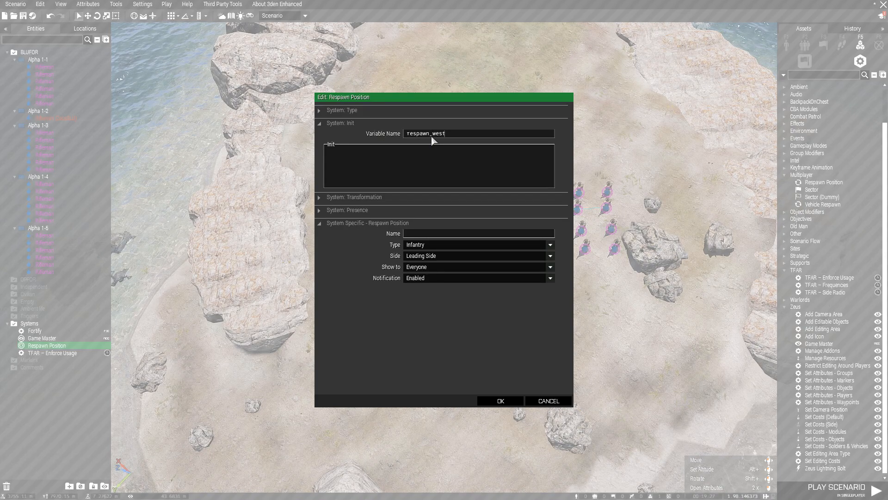
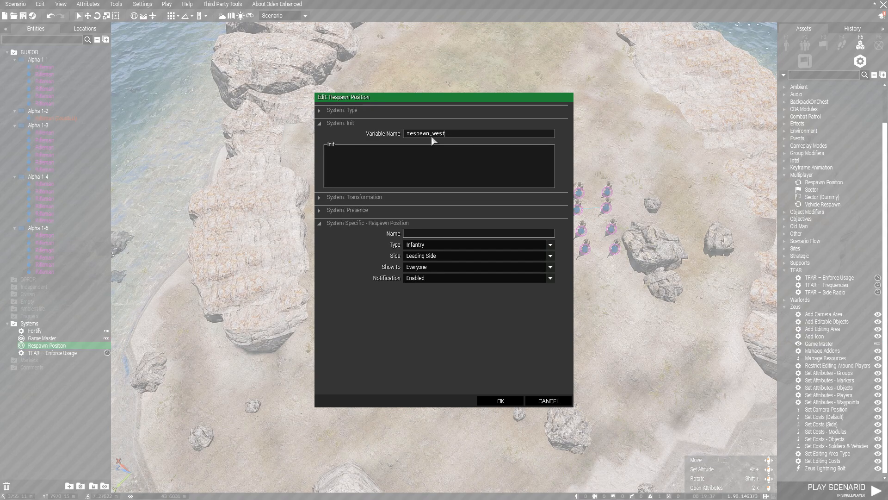
Confirm the respawn_west position settings and pan the view across the BLUFOR squads.
click(506, 401)
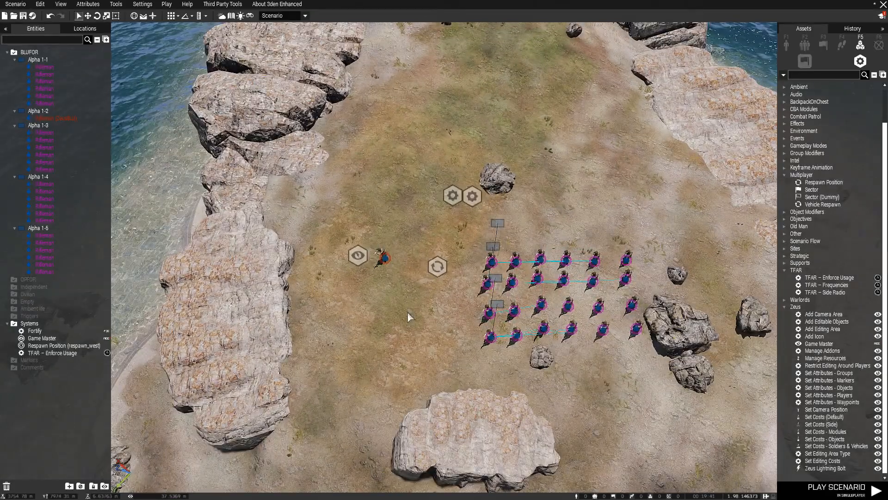
key(d)
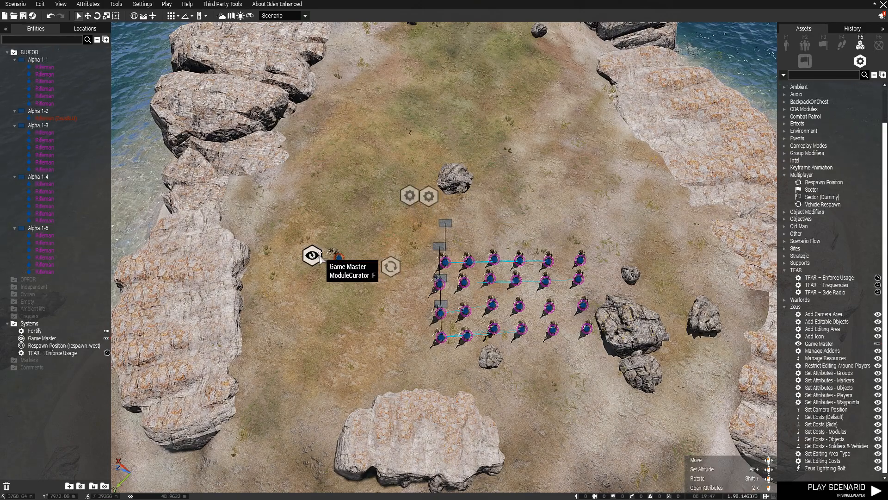
key(a)
key(d)
key(d)
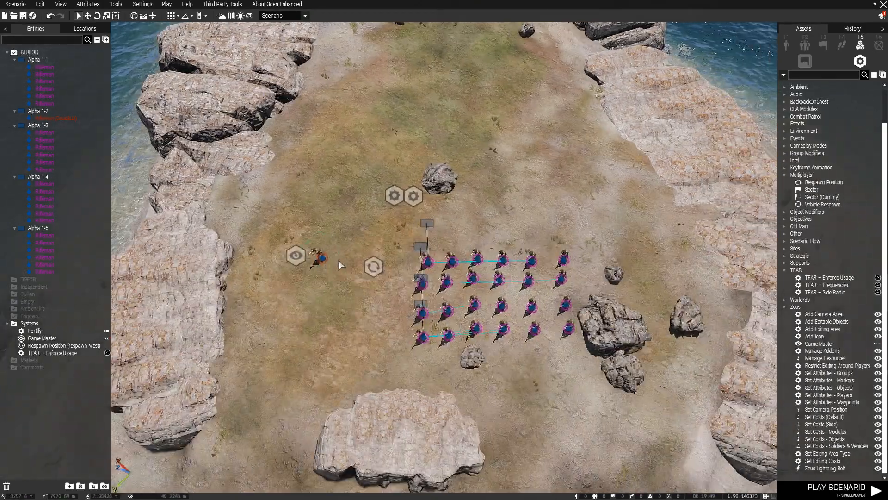
scroll(840, 299, up, 2)
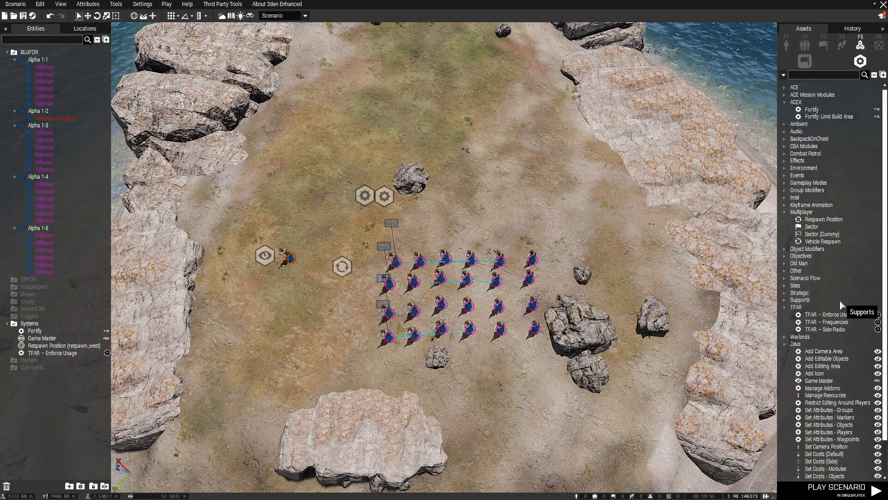
Filter the Objects > Props asset list by 'supply'.
click(786, 46)
click(876, 62)
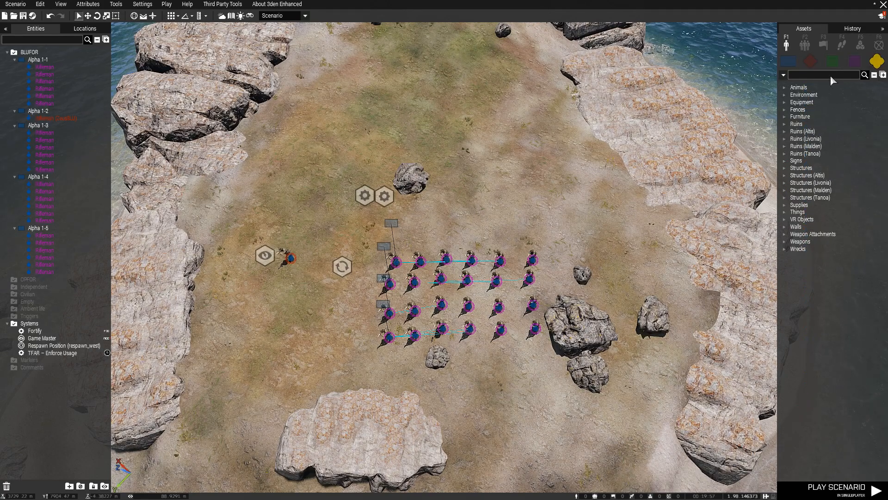
click(830, 75)
text(supply)
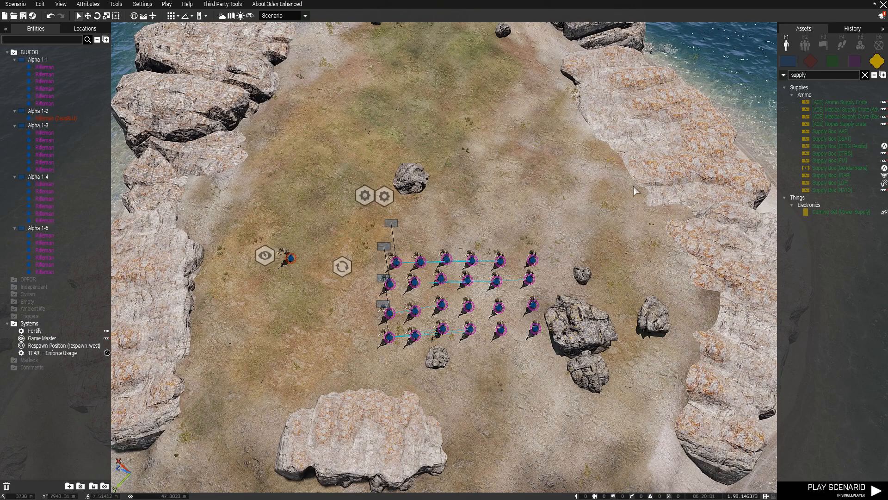
scroll(546, 319, up, 5)
Drop a Supply Box [AAF] crate on the ground near the squads.
right_drag(546, 319, 546, 302)
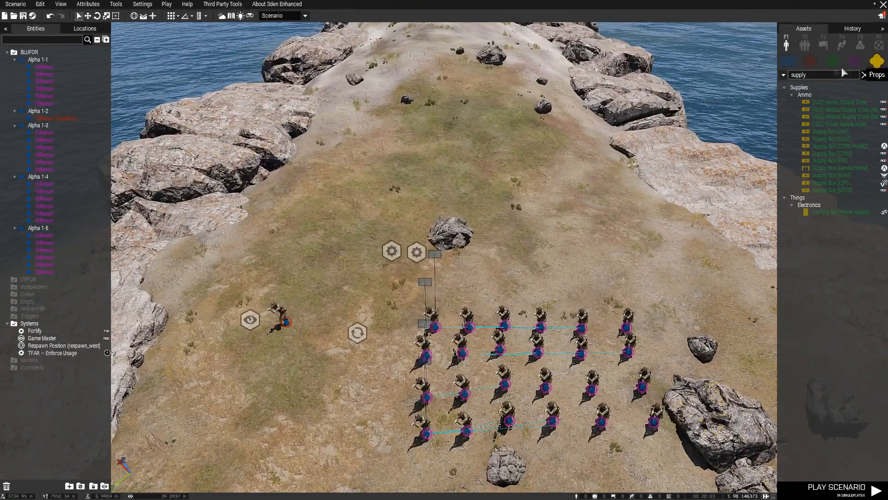
mouse_move(840, 133)
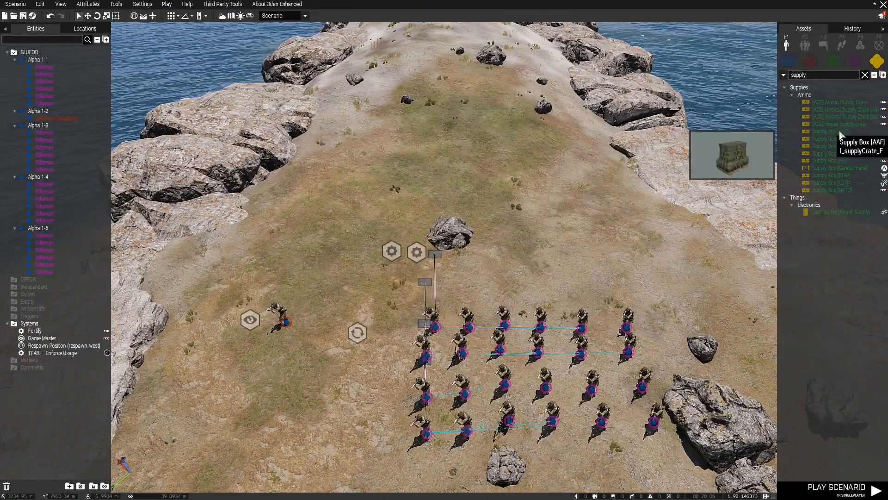
drag(840, 133, 341, 397)
scroll(372, 299, up, 5)
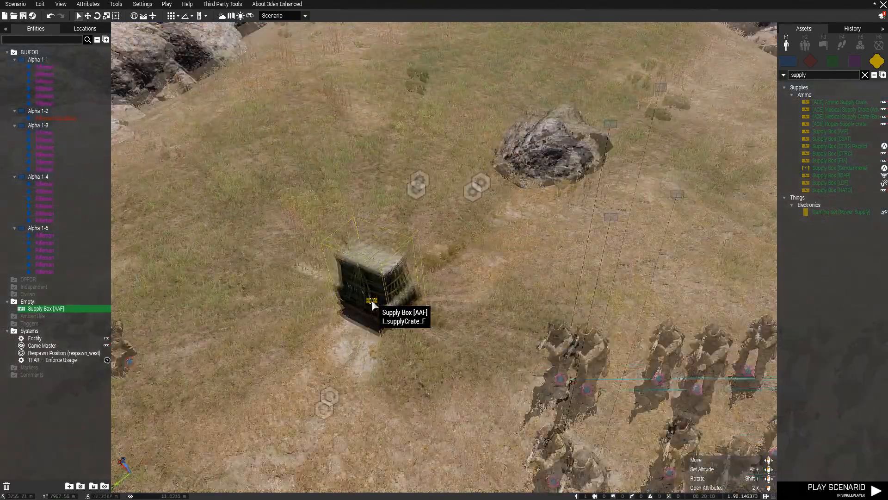
scroll(373, 304, up, 3)
Switch the supply box's ACE Arsenal from whitelist to Blacklist mode and confirm.
double_click(377, 298)
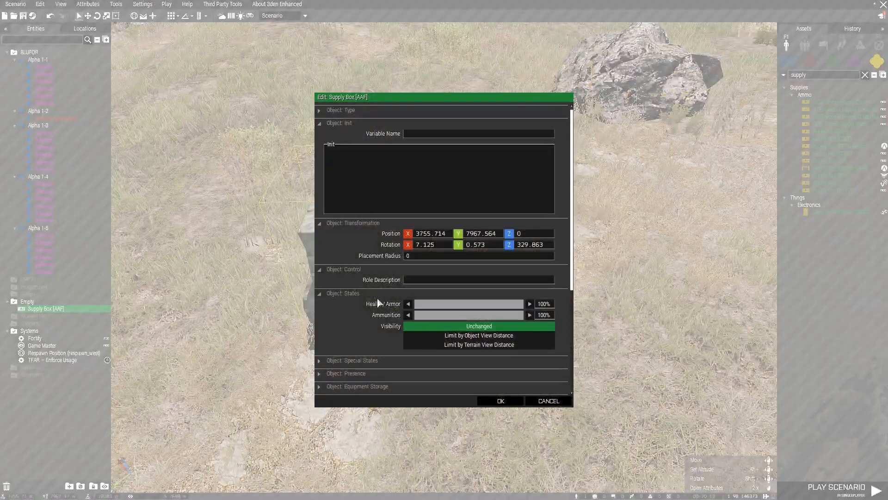
scroll(566, 333, down, 5)
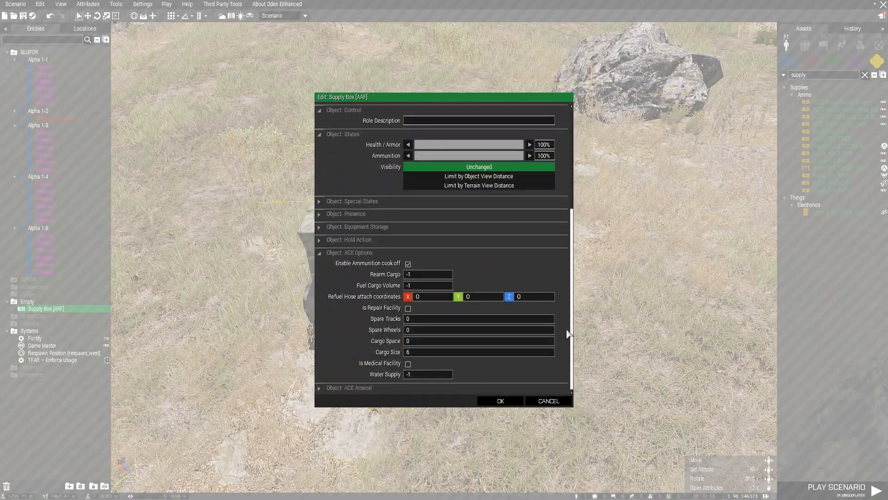
click(366, 254)
click(367, 389)
scroll(423, 323, down, 5)
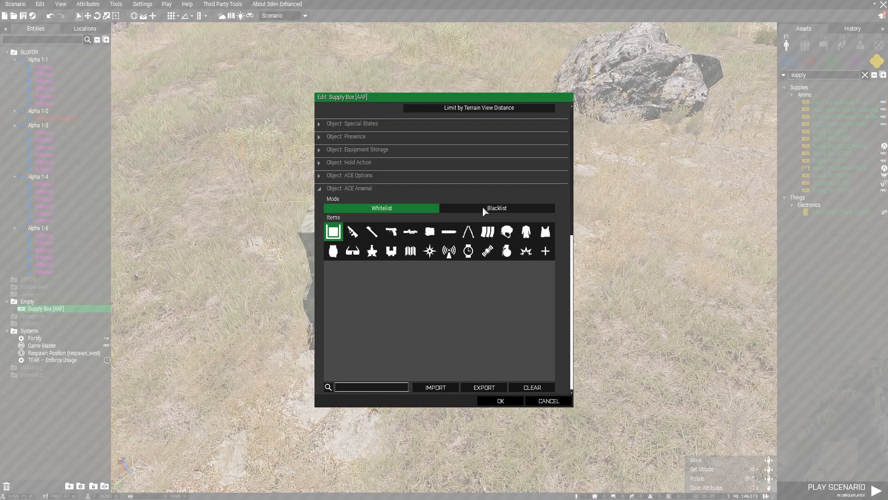
click(482, 207)
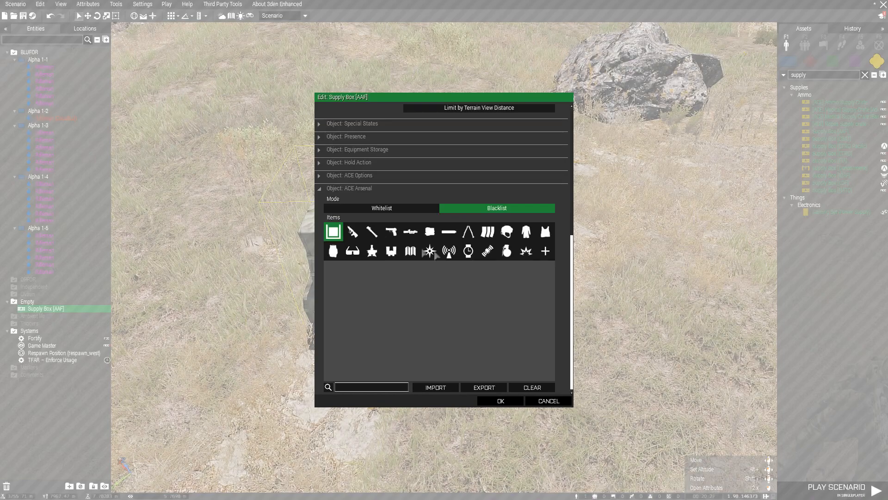
click(544, 252)
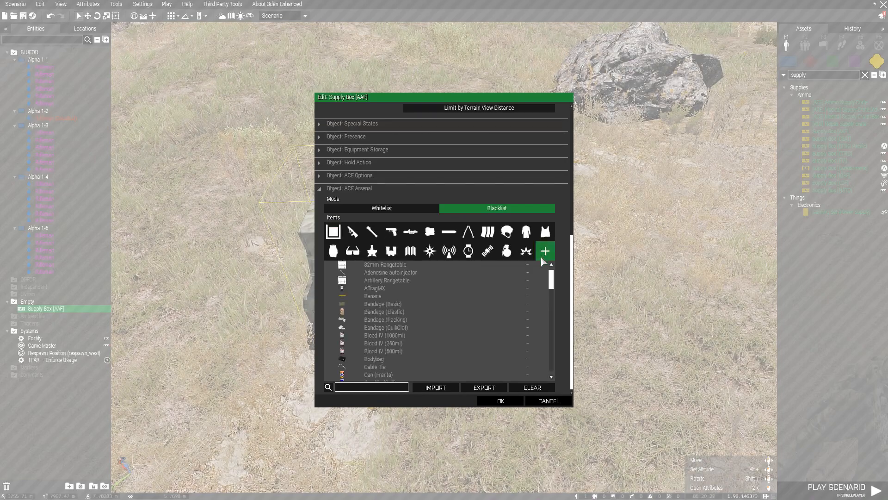
scroll(524, 307, down, 3)
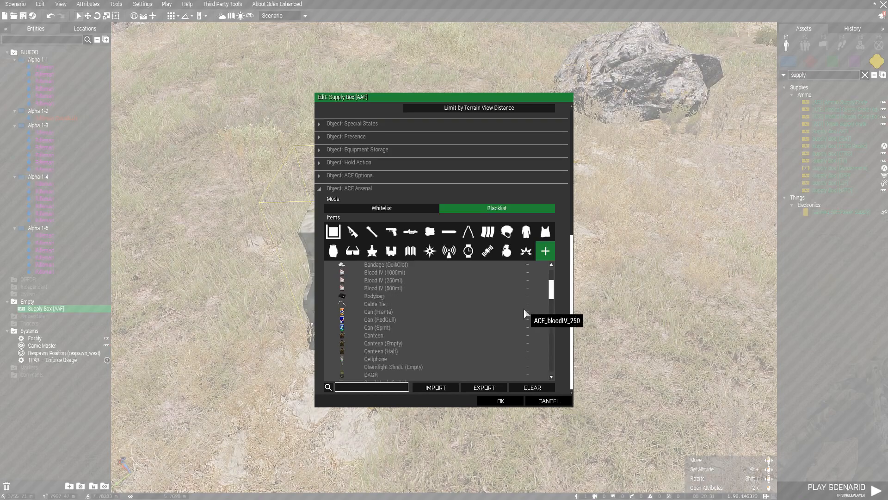
scroll(493, 318, down, 6)
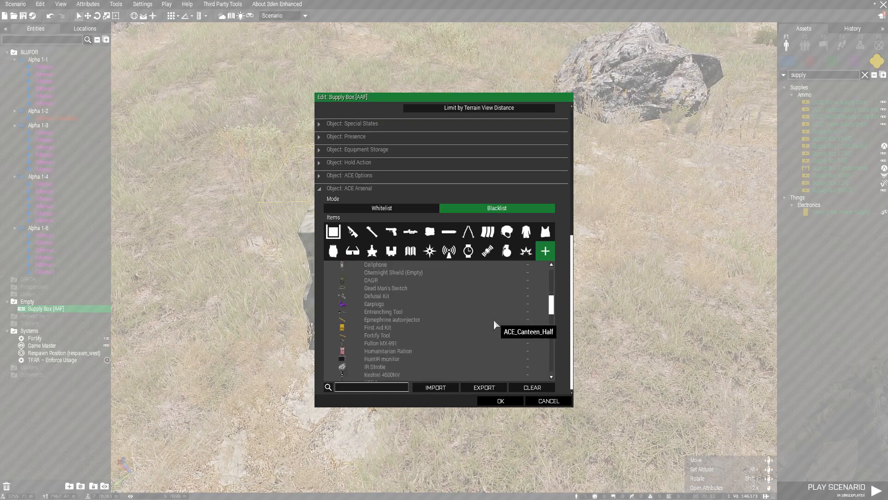
click(500, 401)
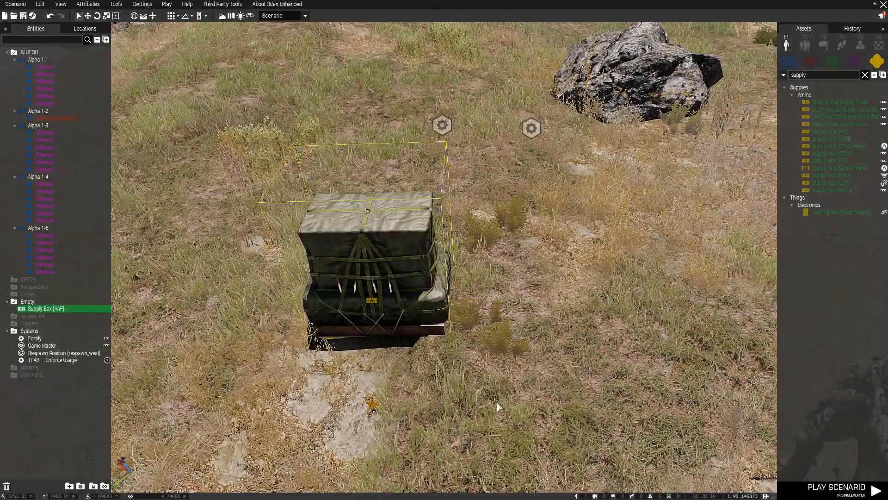
Reopen the supply box attributes to check the arsenal setting, then close them.
double_click(396, 267)
scroll(396, 265, down, 5)
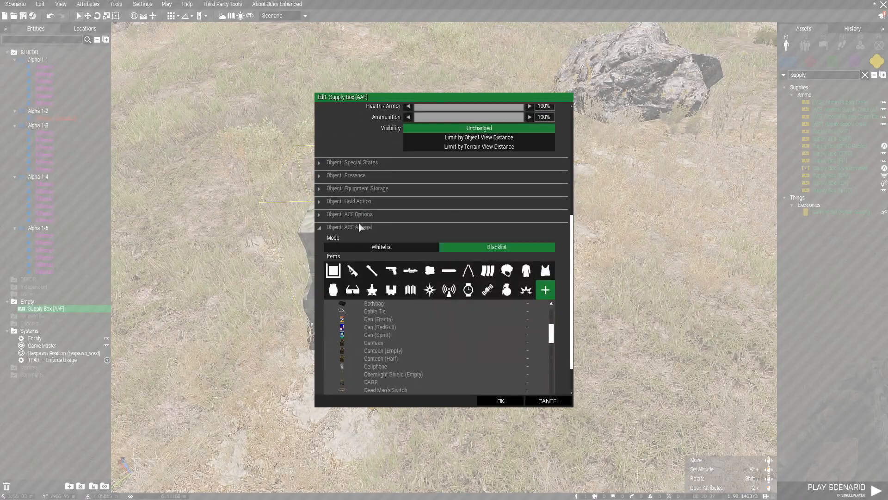
click(501, 400)
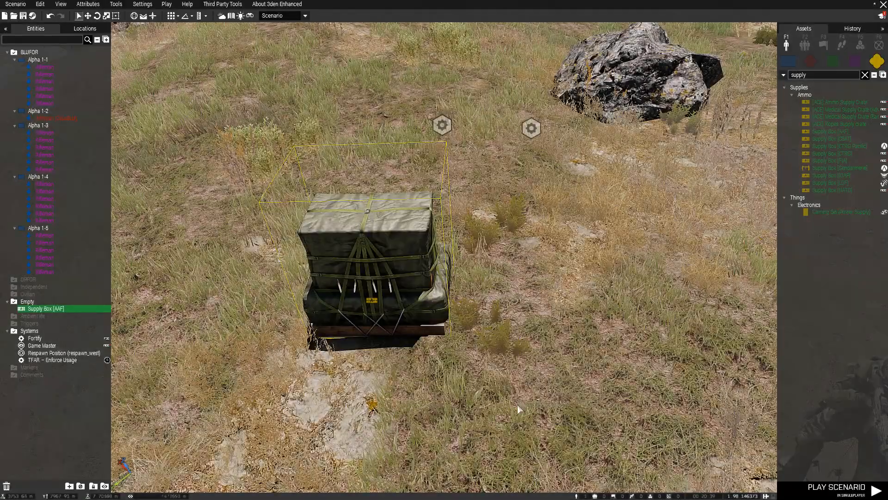
scroll(514, 405, down, 3)
scroll(511, 402, down, 3)
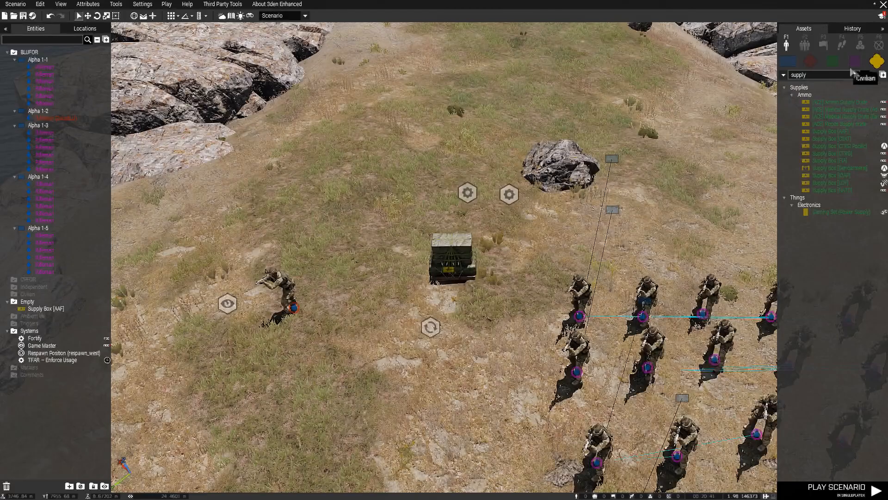
Clear the asset search and blacklist the First Aid Kit in the supply box's ACE Arsenal.
click(865, 77)
key(d)
key(a)
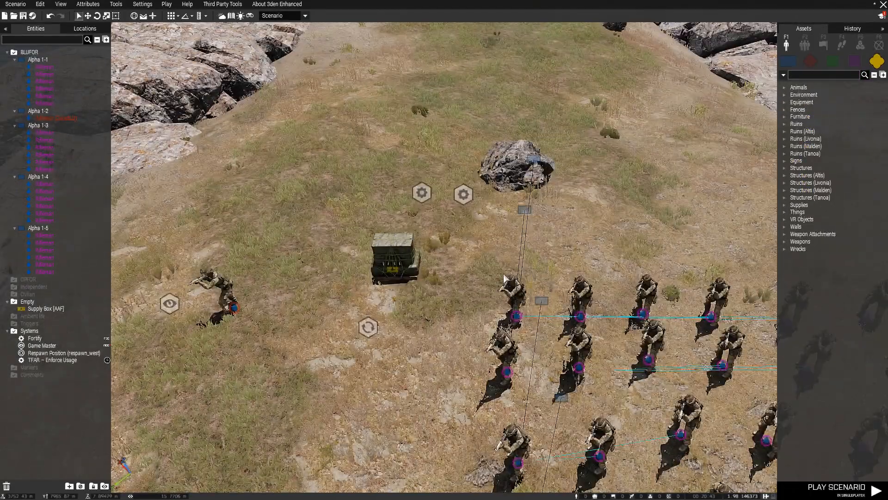
key(w)
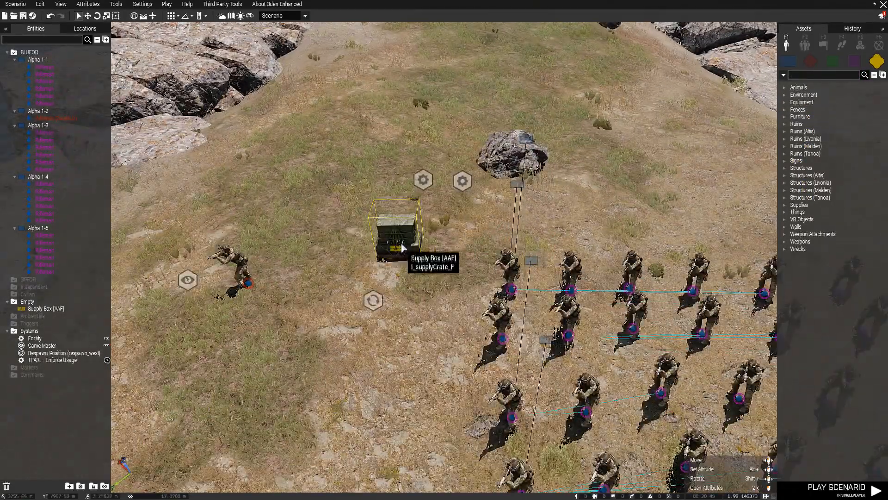
double_click(401, 252)
scroll(553, 357, down, 10)
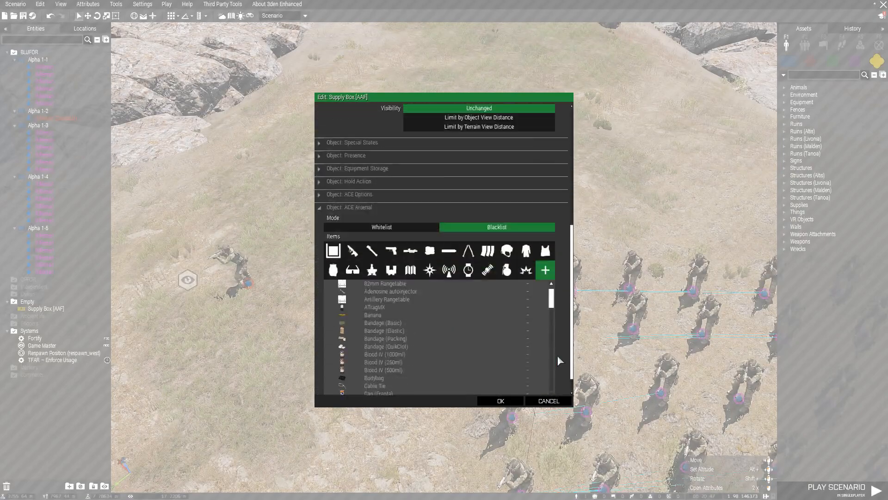
scroll(428, 320, down, 5)
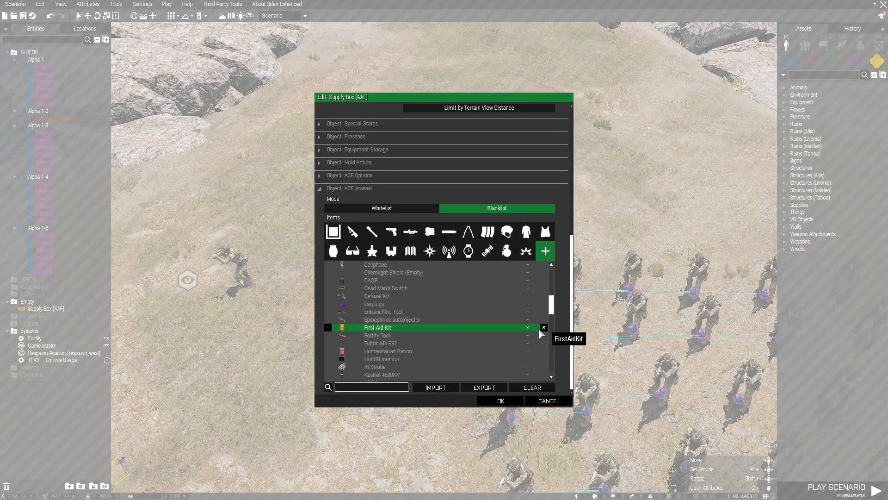
scroll(448, 351, up, 2)
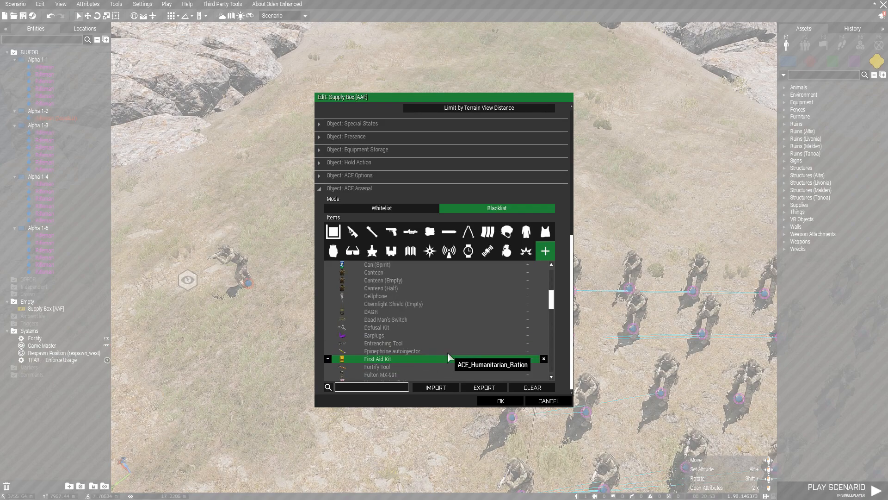
click(501, 401)
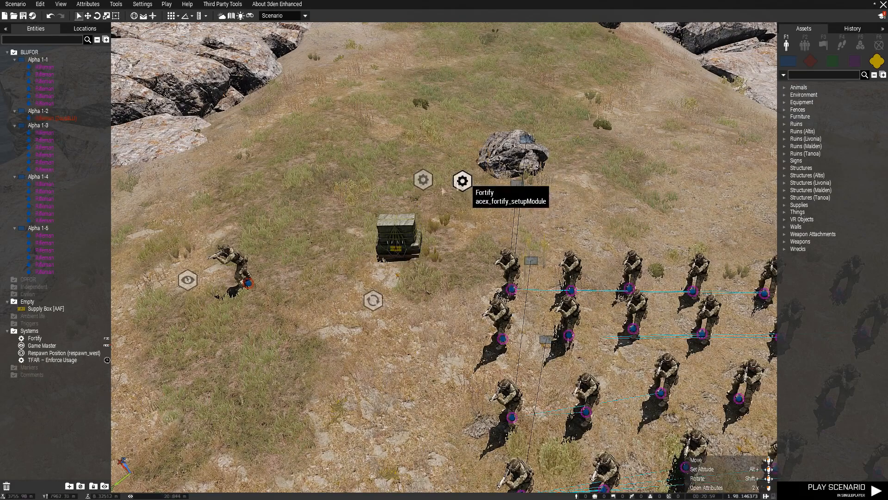
Pan and zoom the view over the squads and the supply box.
key(s)
key(d)
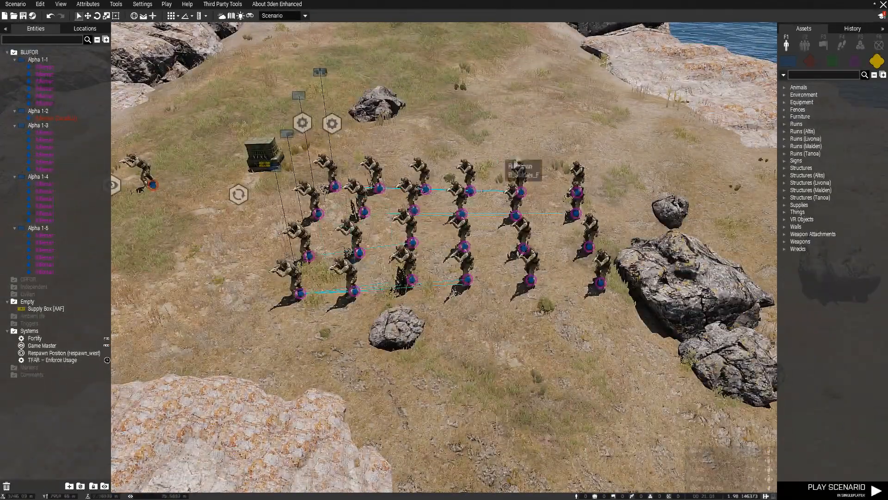
key(a)
scroll(338, 327, up, 3)
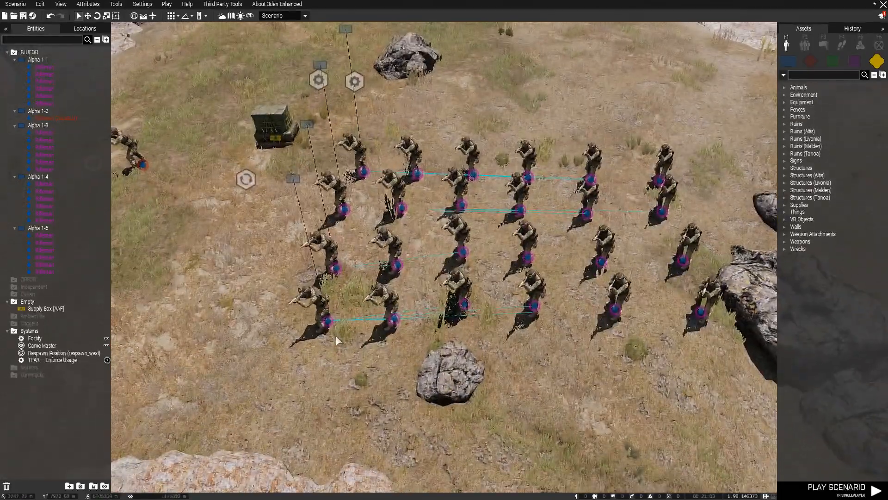
right_drag(337, 336, 337, 337)
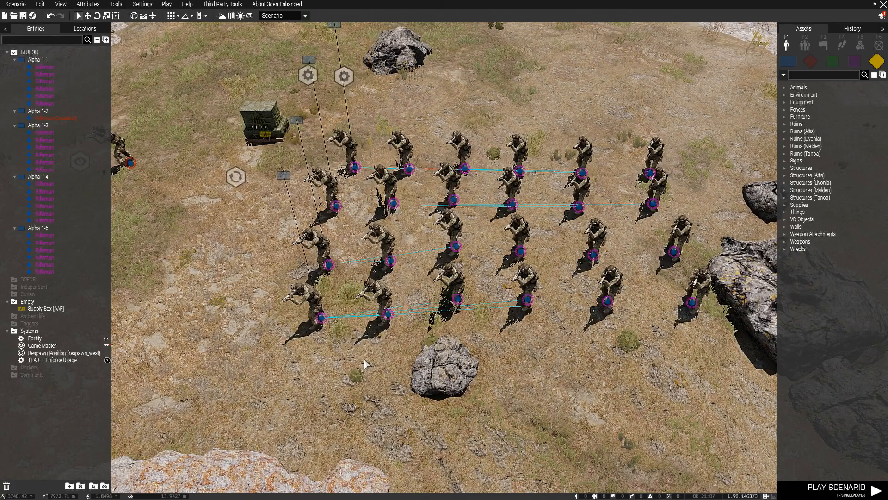
scroll(365, 364, down, 2)
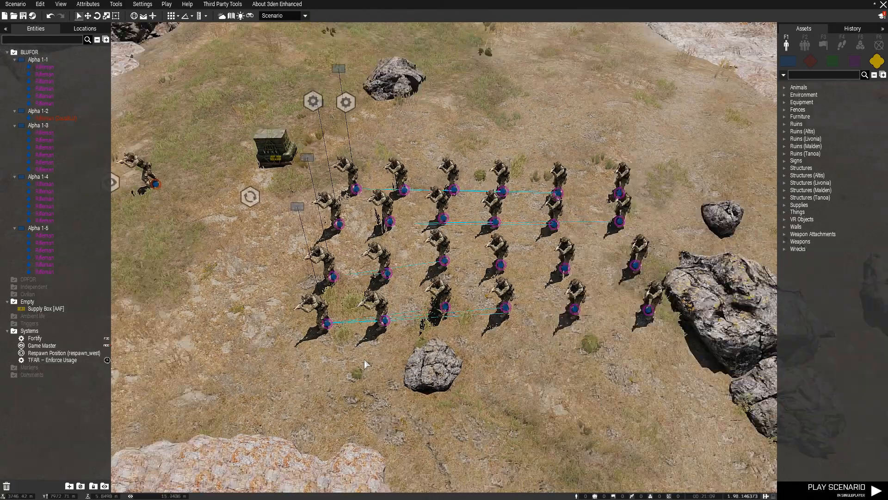
scroll(366, 364, down, 3)
scroll(366, 365, down, 1)
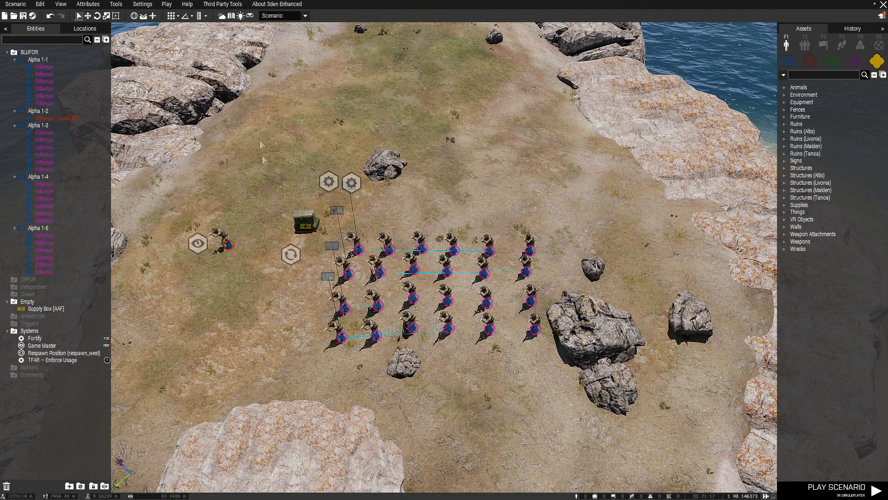
scroll(262, 156, up, 5)
key(w)
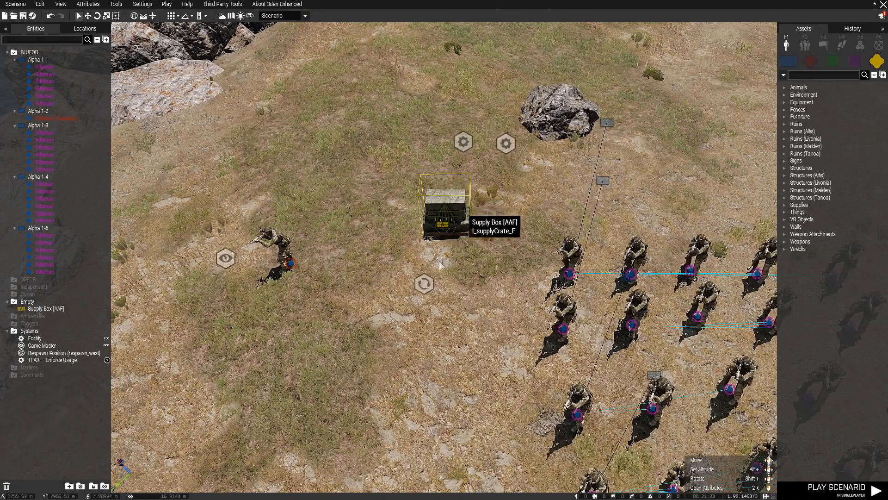
scroll(440, 264, down, 8)
Place the Cargo Net (Box) arsenal from Custom compositions and inspect its init code.
click(805, 44)
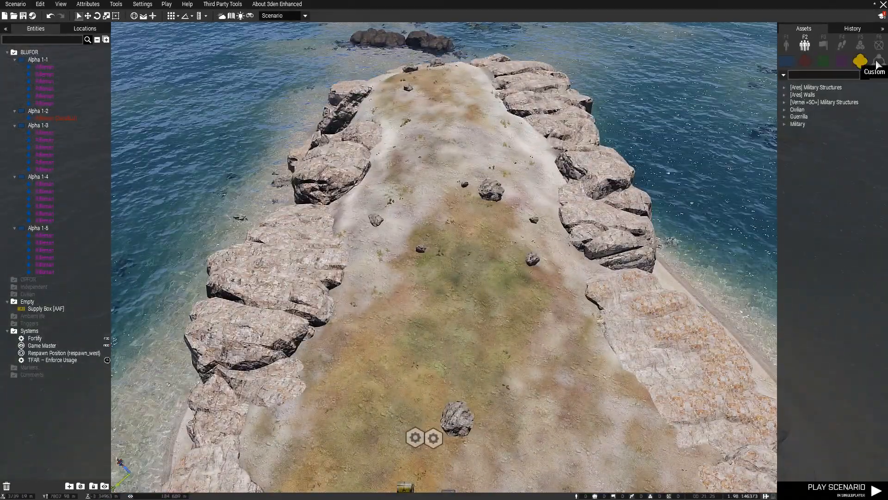
click(878, 62)
scroll(833, 277, down, 10)
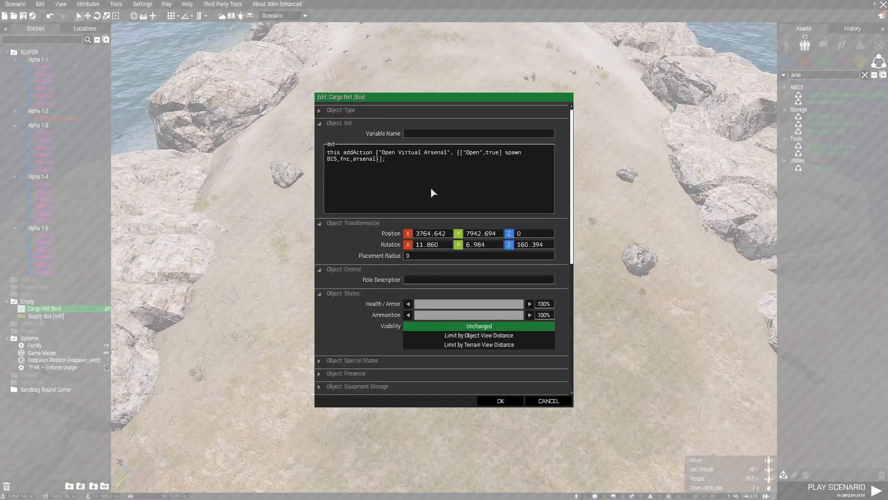
drag(376, 164, 323, 156)
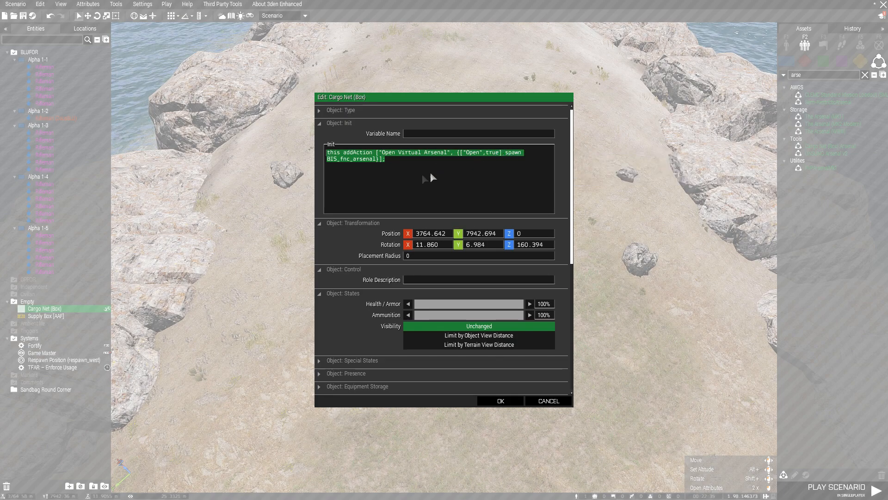
click(394, 183)
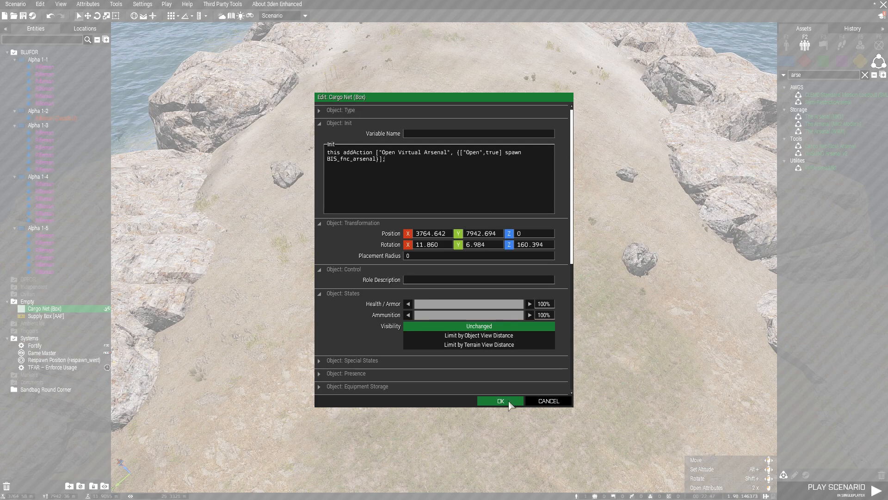
Confirm the Cargo Net (Box) attributes and move it beside the supply box.
scroll(509, 370, down, 5)
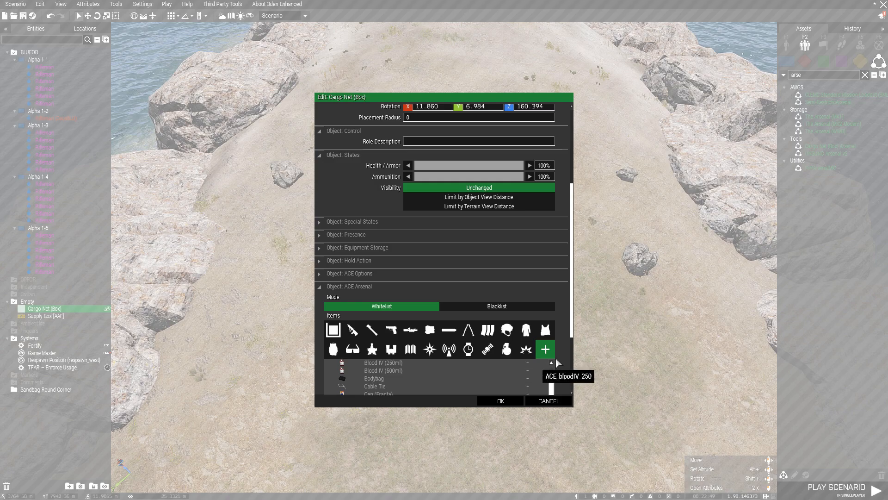
scroll(555, 357, down, 4)
click(500, 400)
scroll(485, 189, down, 5)
drag(470, 145, 385, 319)
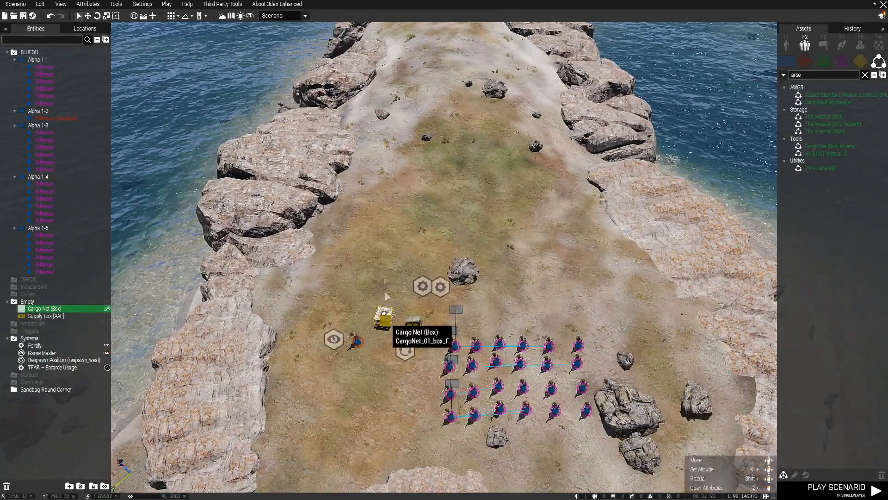
Save the scenario as StratisZeusExample in the MPMissions folder.
click(391, 250)
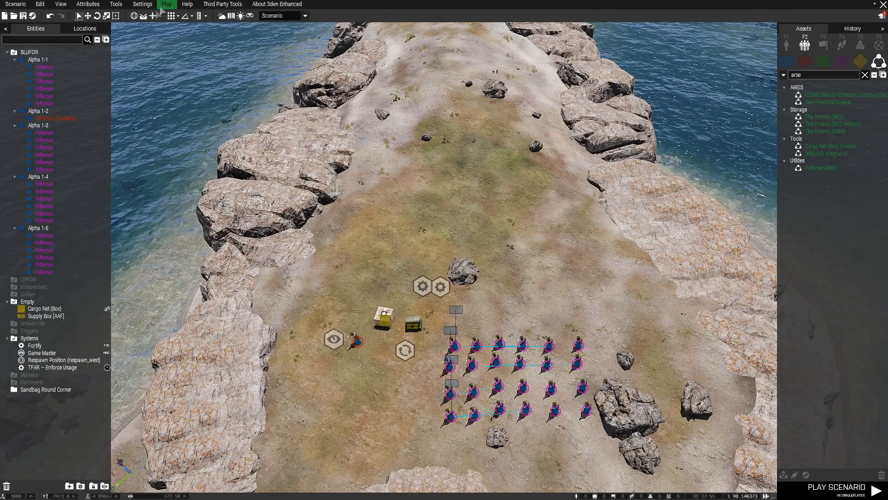
click(23, 16)
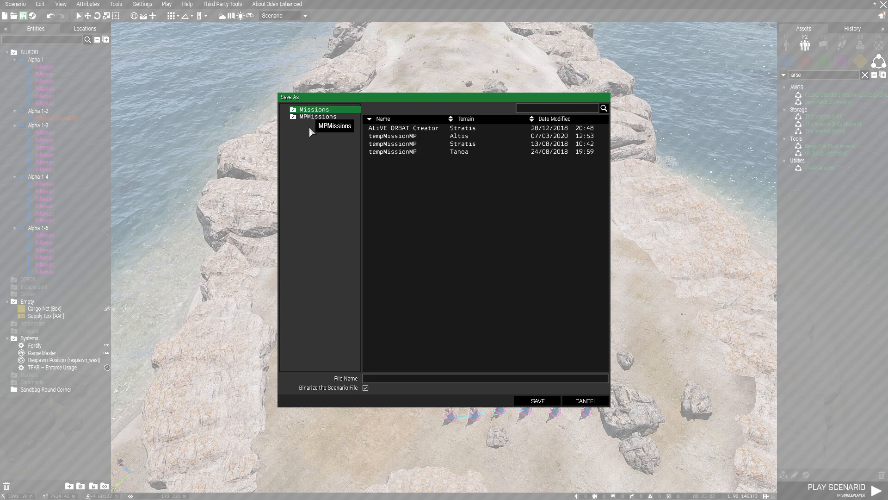
click(303, 124)
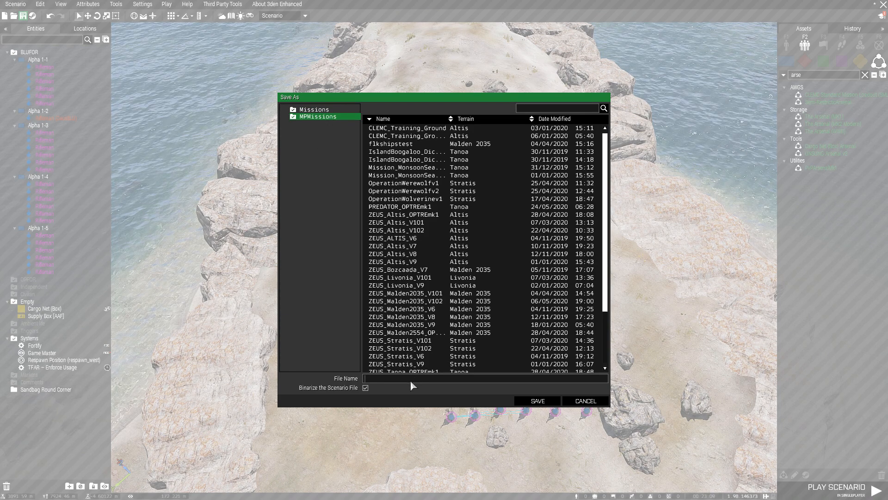
text(Stratis)
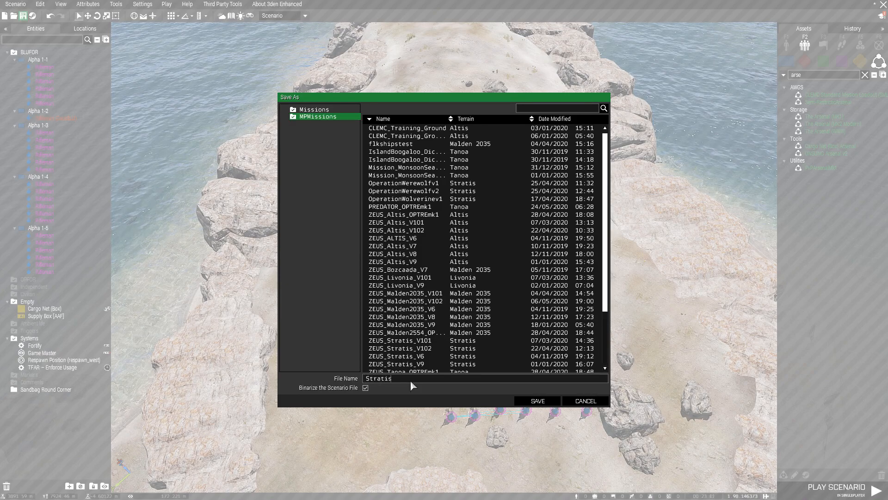
text(ZeusExample)
click(536, 400)
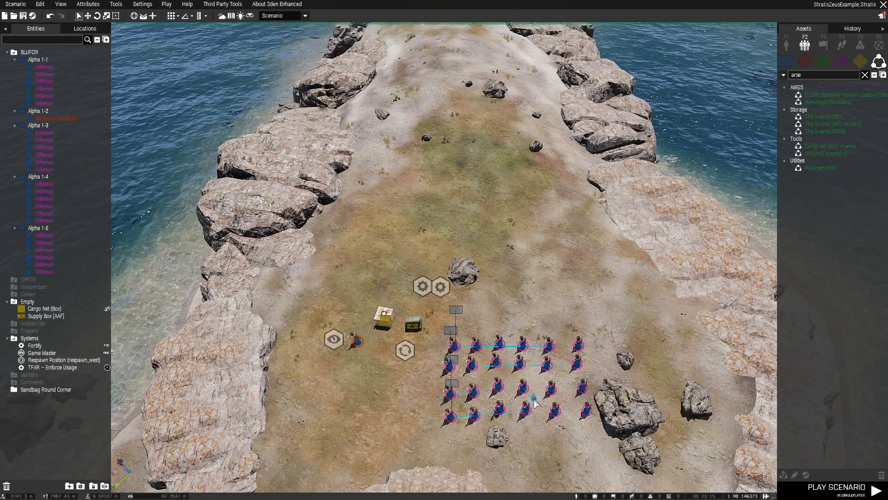
Launch the scenario with Play in Multiplayer and host the server.
click(364, 253)
click(167, 4)
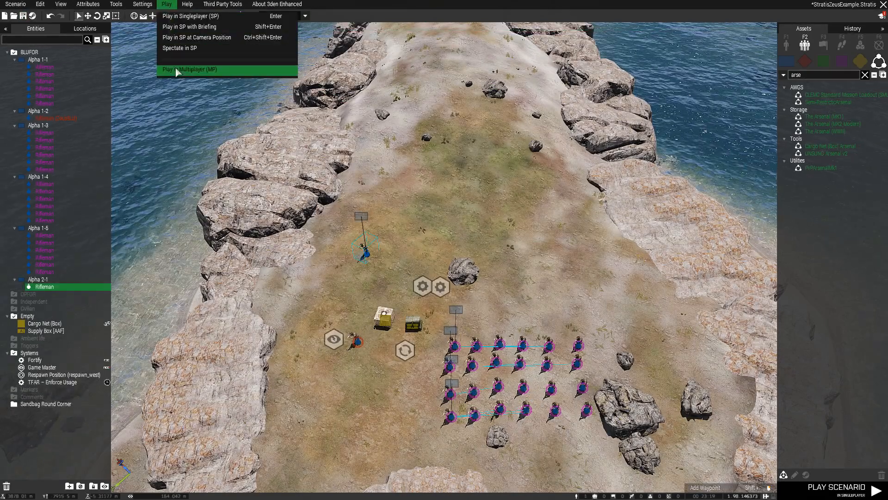
click(176, 71)
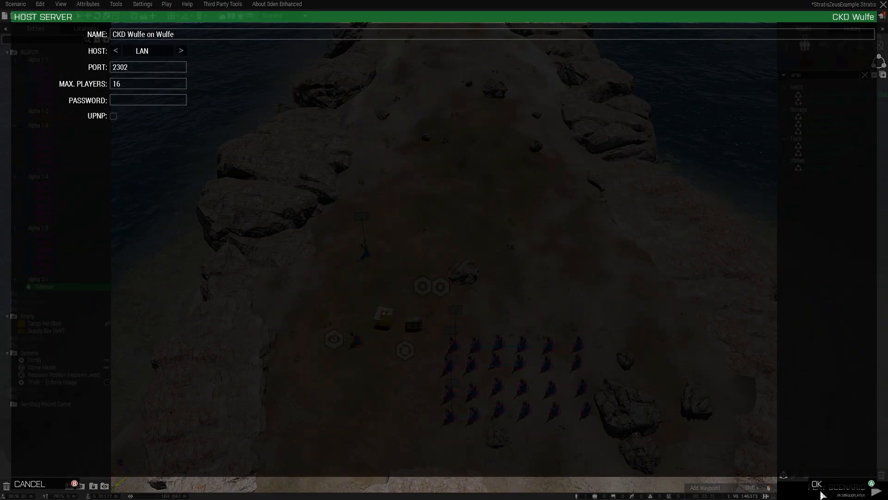
key(Return)
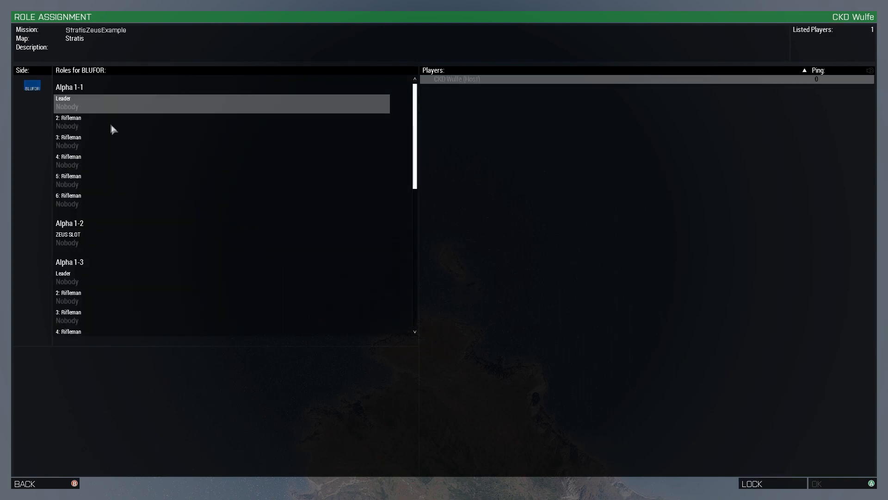
Take the Alpha 1-2 ZEUS SLOT role and continue into the mission.
click(92, 240)
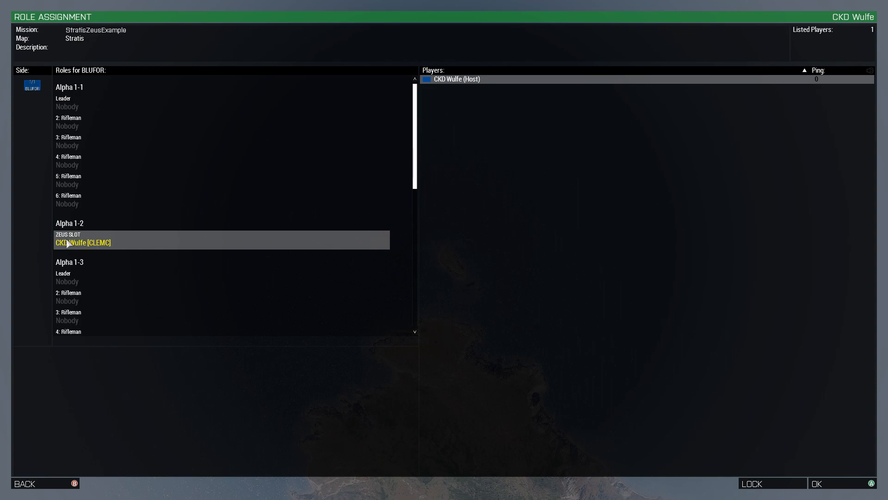
scroll(135, 290, down, 3)
scroll(102, 292, up, 3)
click(846, 484)
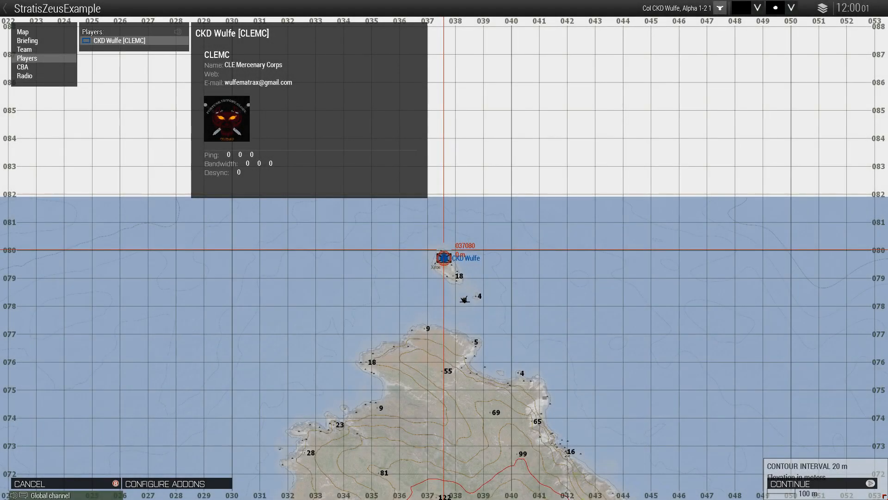
click(799, 483)
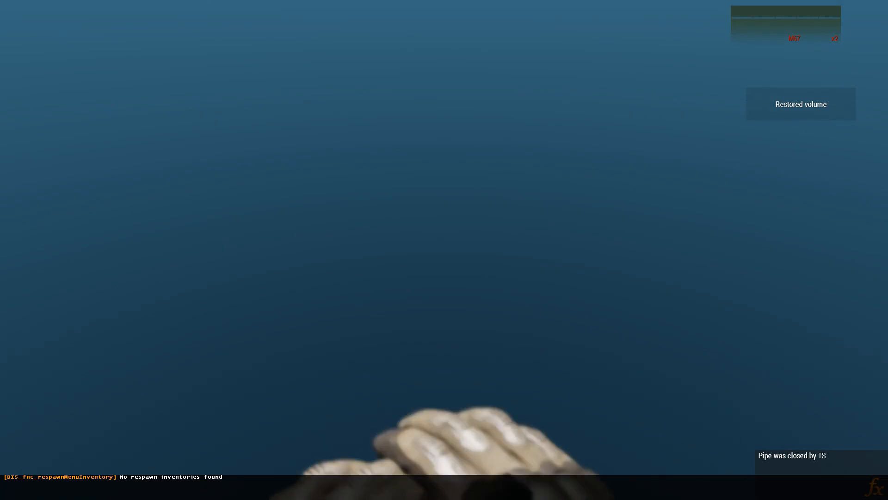
Switch to third-person view and check the spawn position on the map.
key(KP_Enter)
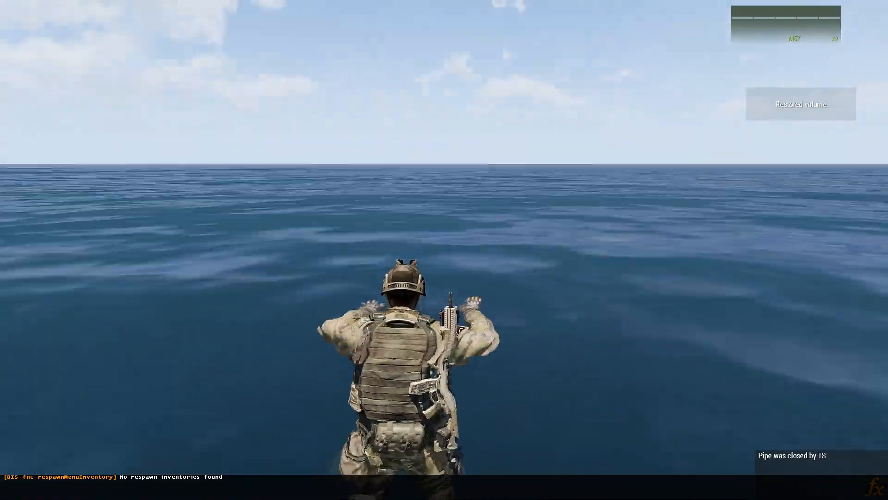
key(m)
scroll(414, 290, down, 3)
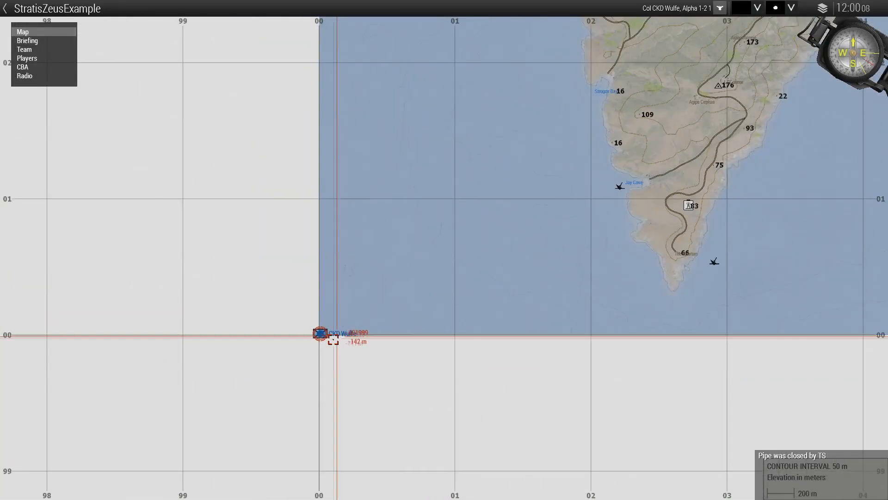
key(m)
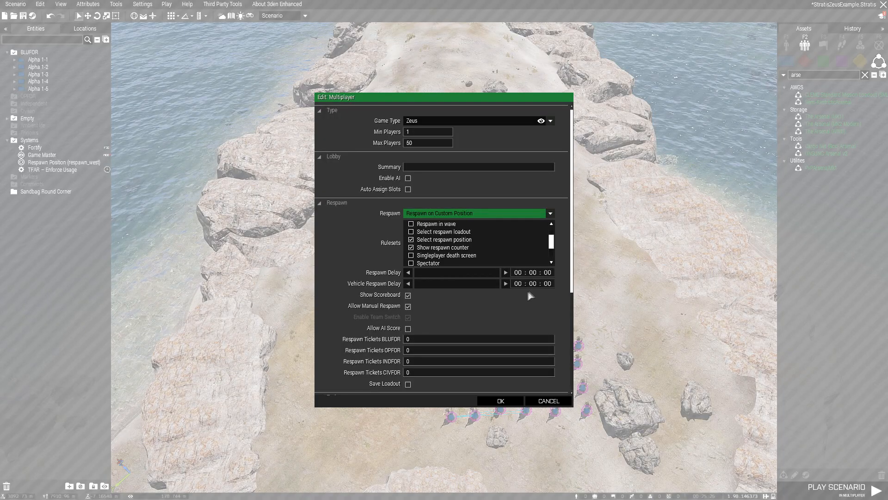
Set respawn delay to 5 seconds and vehicle respawn delay to 10 seconds.
click(549, 272)
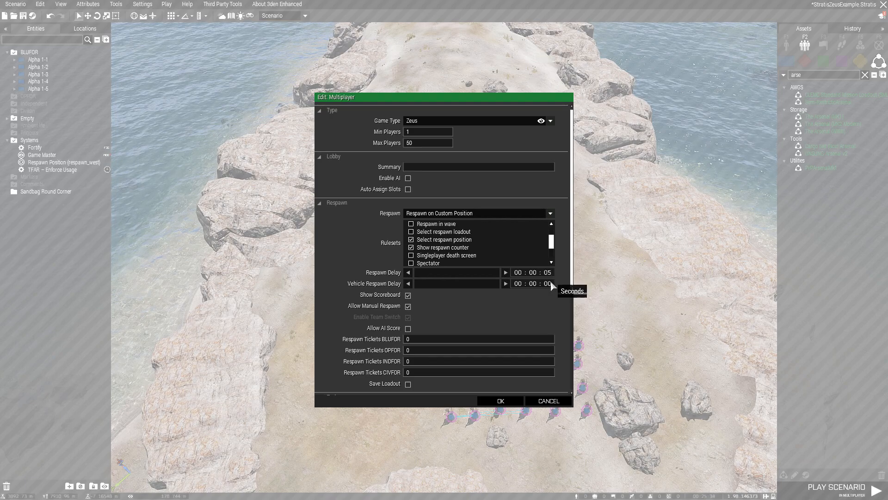
double_click(550, 284)
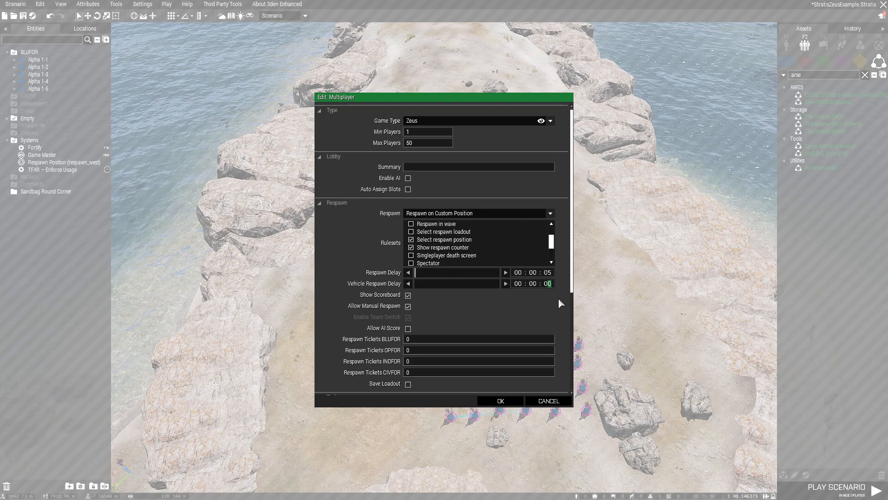
text(10)
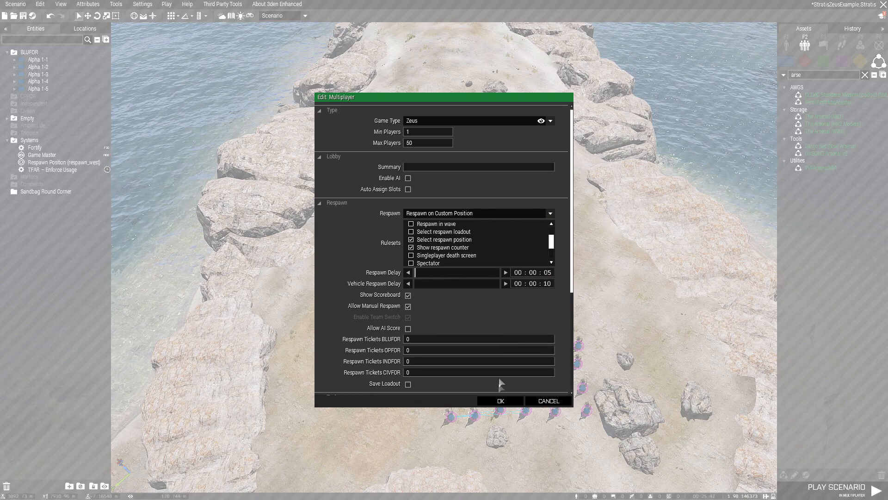
click(500, 401)
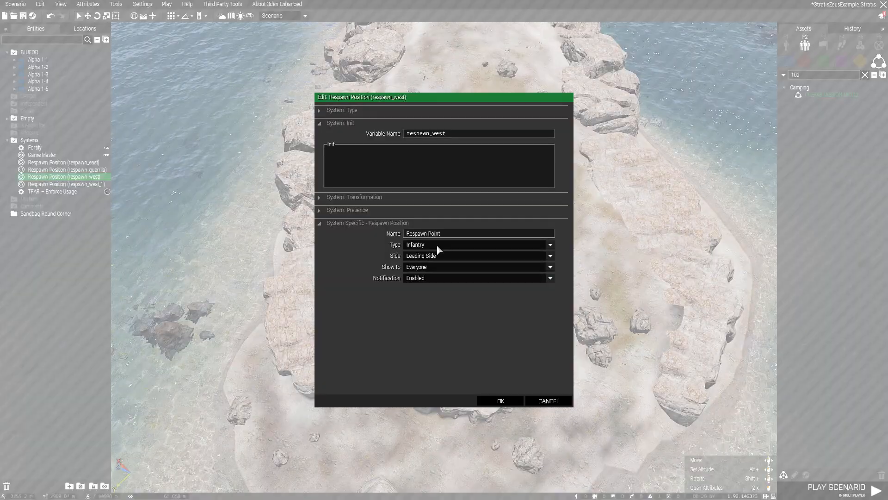
Set the respawn_west position's side to BLUFOR and verify it.
click(436, 255)
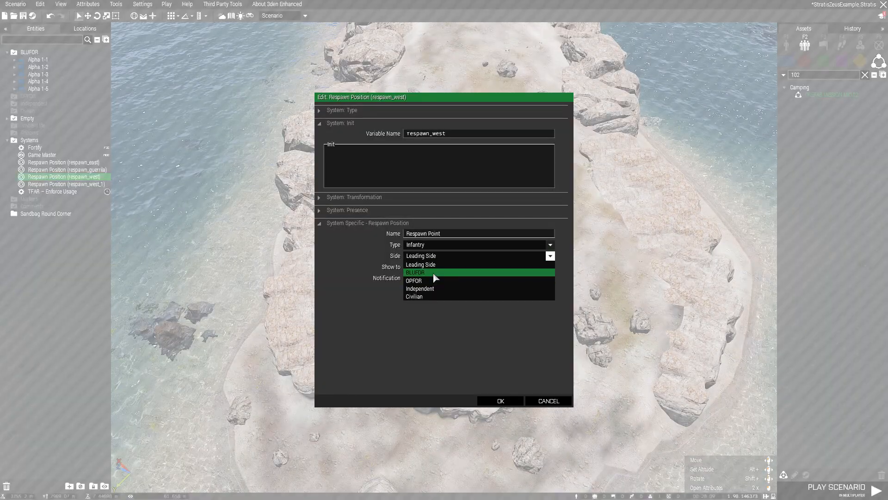
click(435, 272)
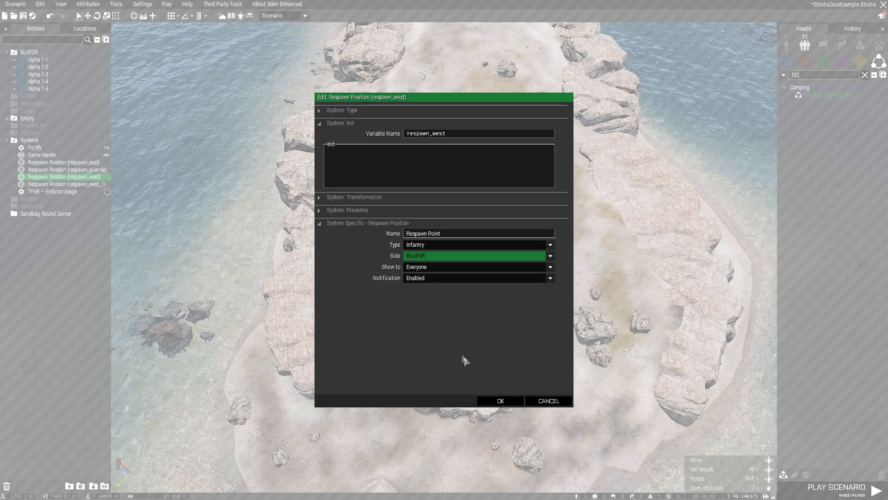
click(498, 401)
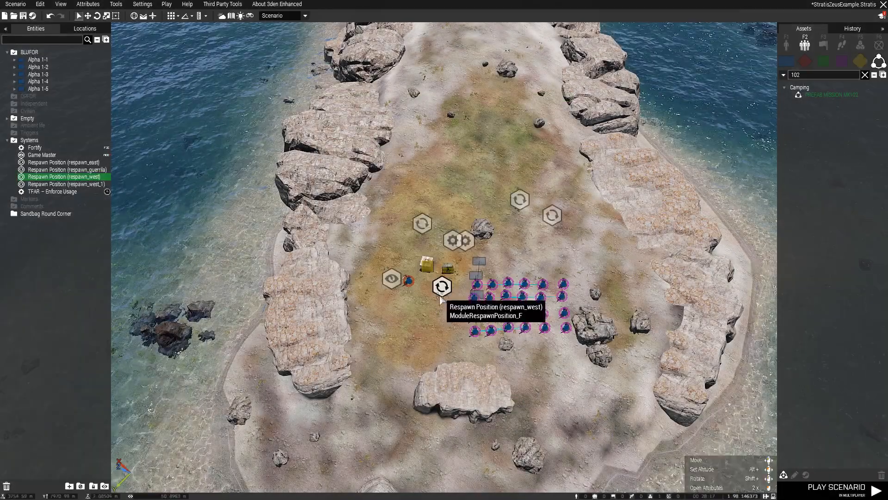
double_click(439, 294)
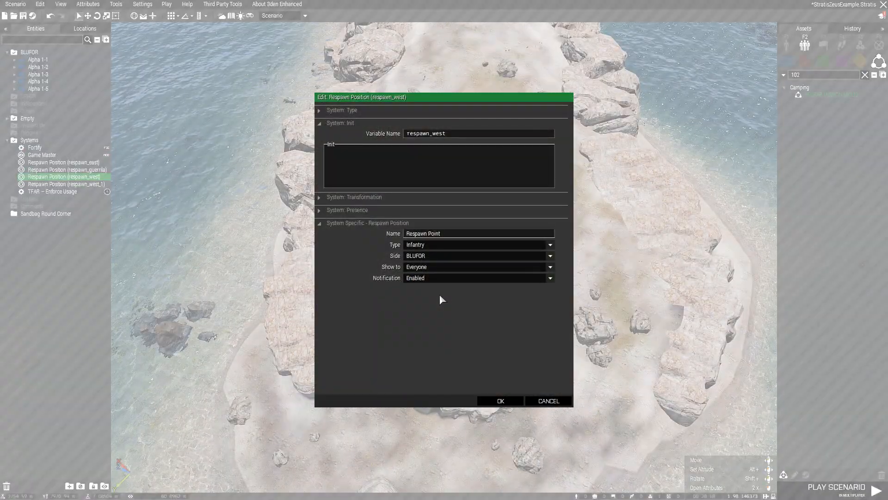
click(490, 401)
Delete the duplicate respawn_west_1 respawn position.
click(415, 231)
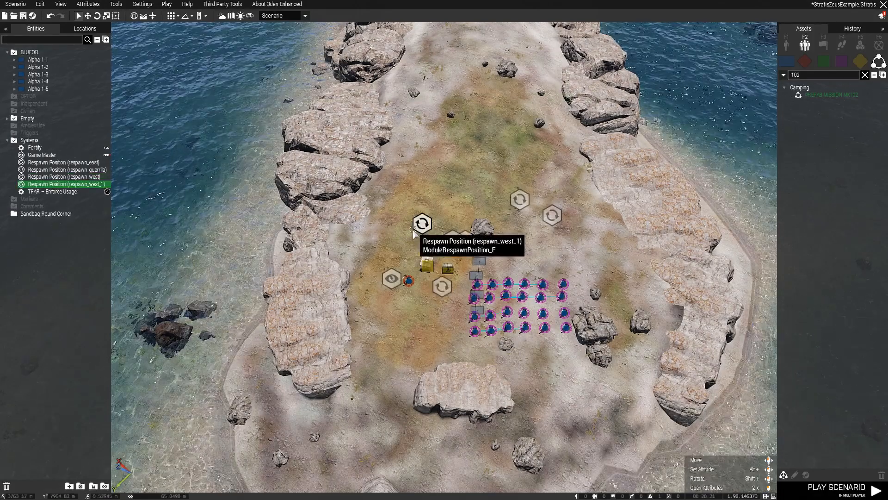
key(Delete)
click(168, 5)
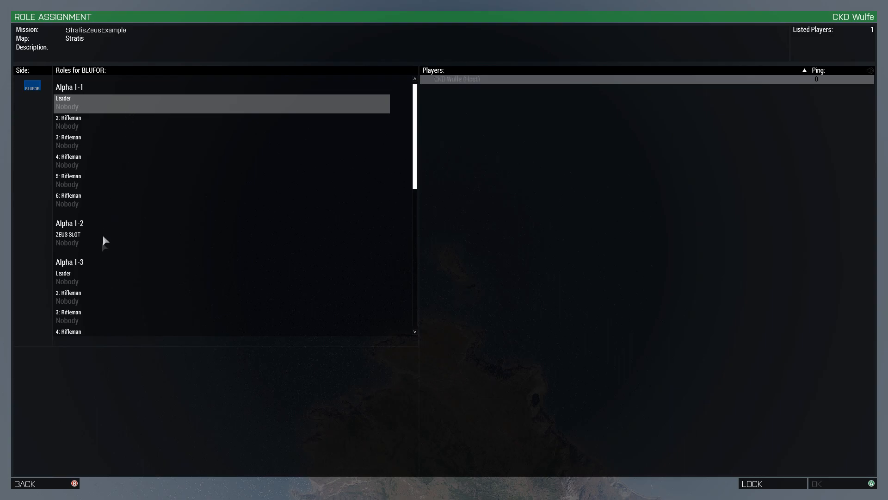
Start the multiplayer test as ZEUS SLOT and respawn at Respawn Point in third-person view.
click(96, 240)
click(851, 485)
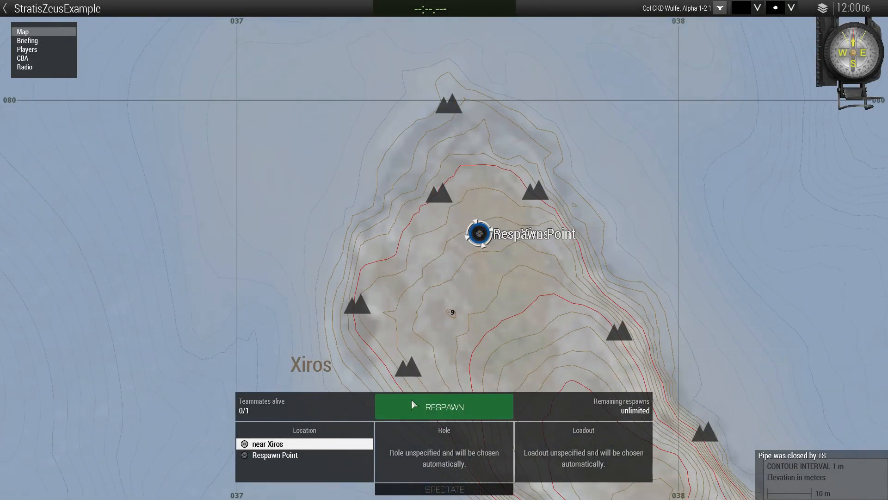
click(412, 405)
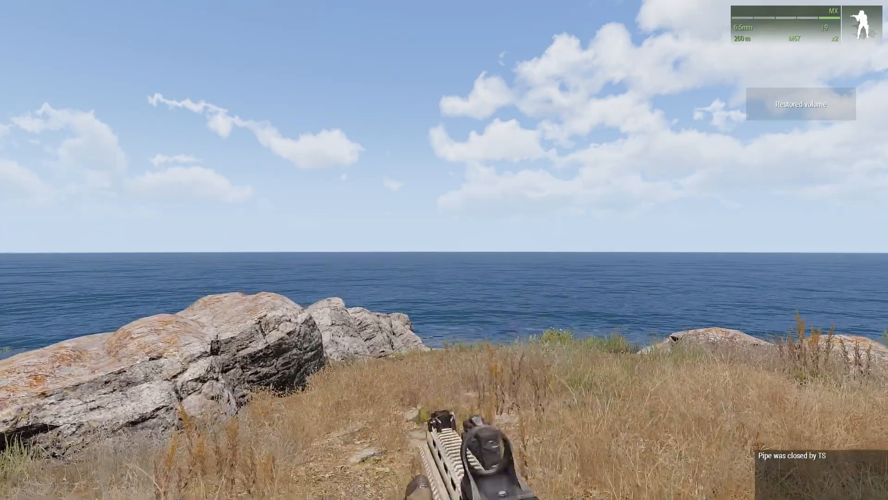
key(KP_Enter)
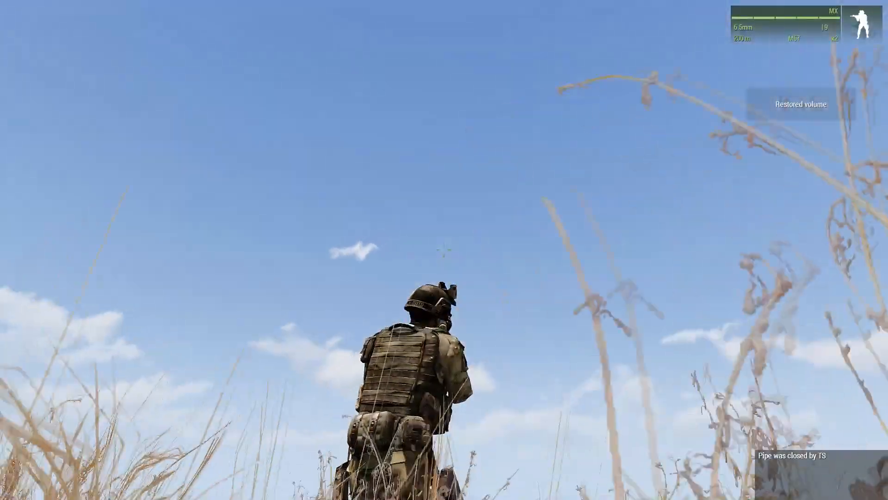
click(444, 250)
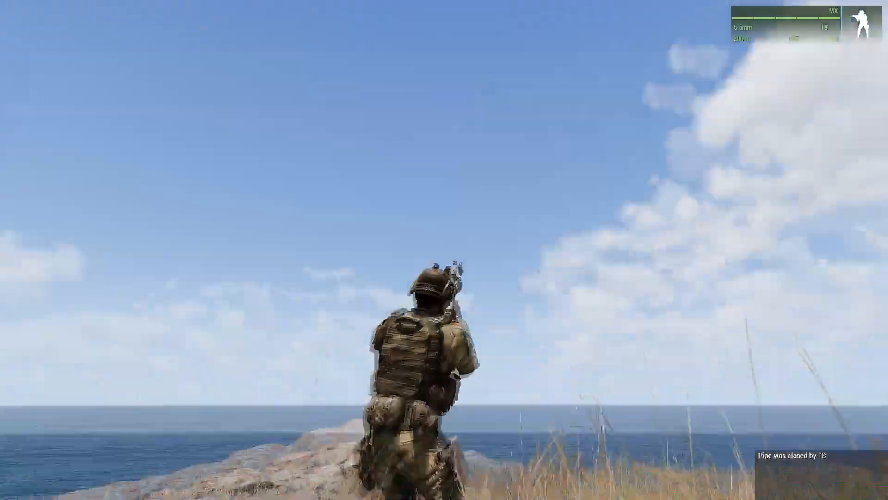
click(444, 250)
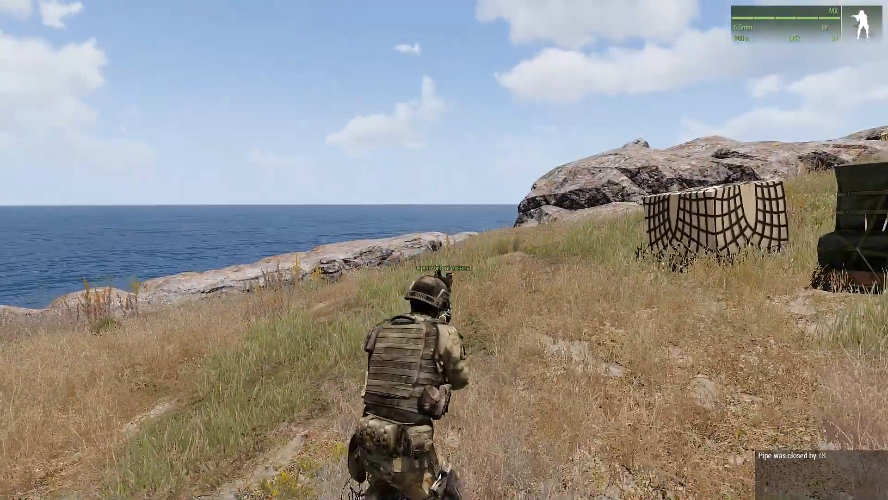
Walk up to the green supply crate and open its Arsenal from the interactions.
key(w)
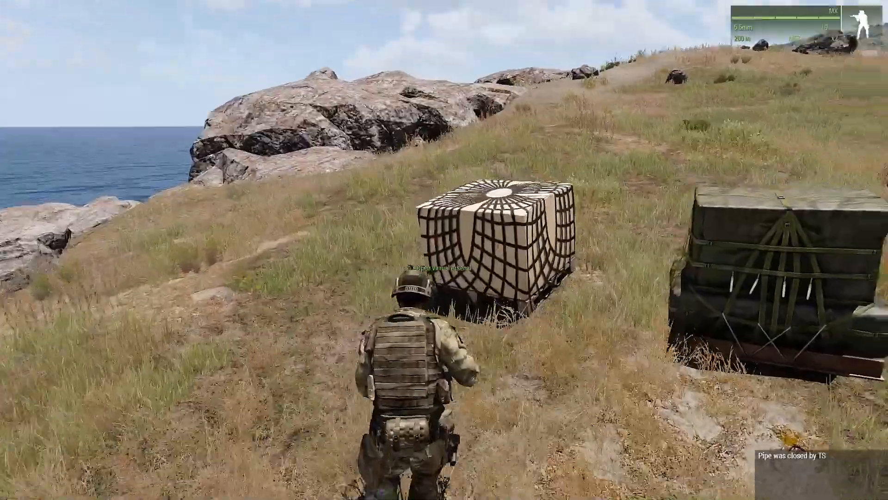
key(w)
key(KP_Enter)
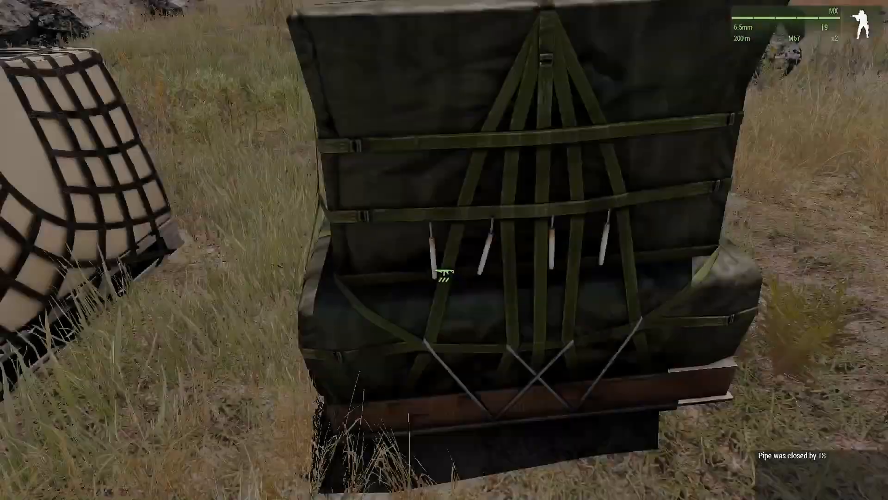
key(super)
mouse_move(444, 250)
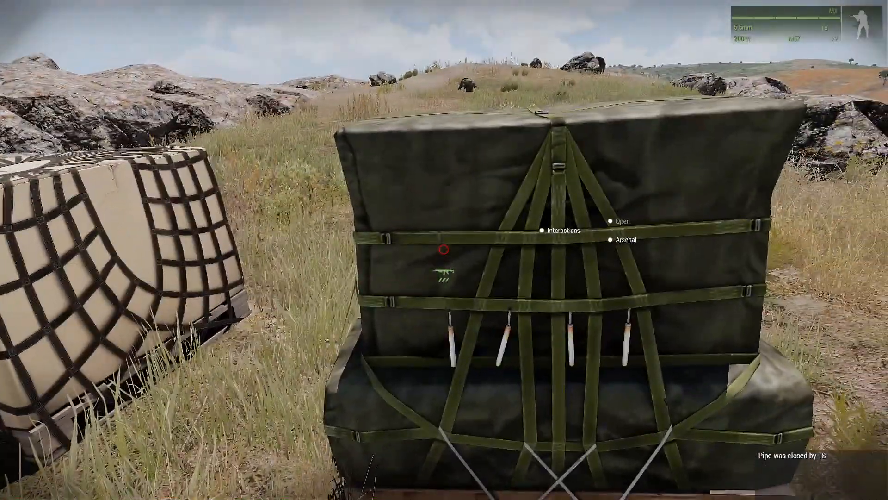
key(a)
key(super)
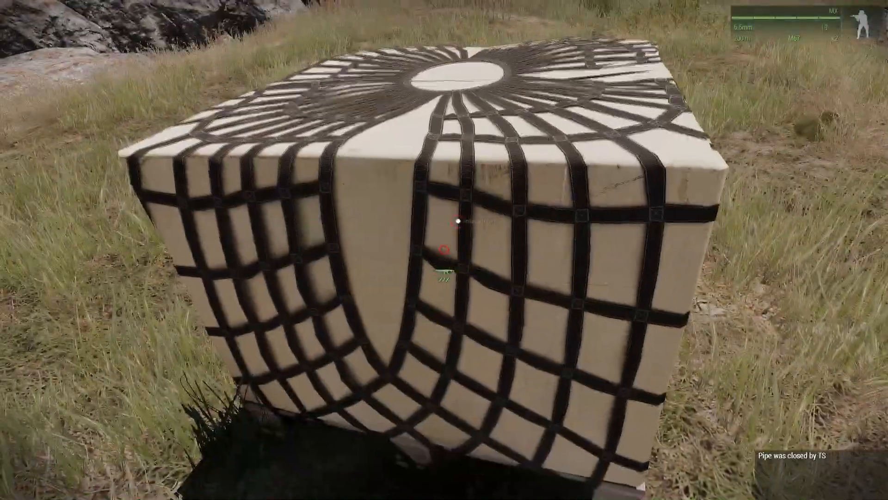
scroll(444, 250, down, 1)
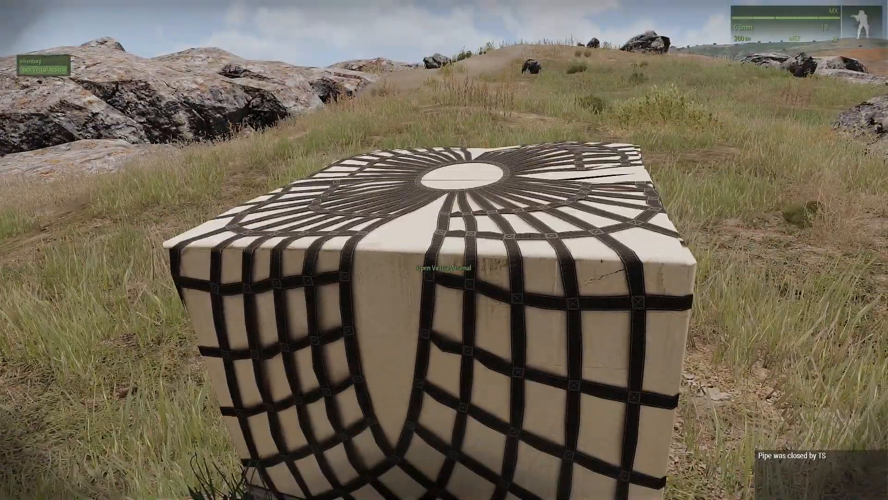
key(d)
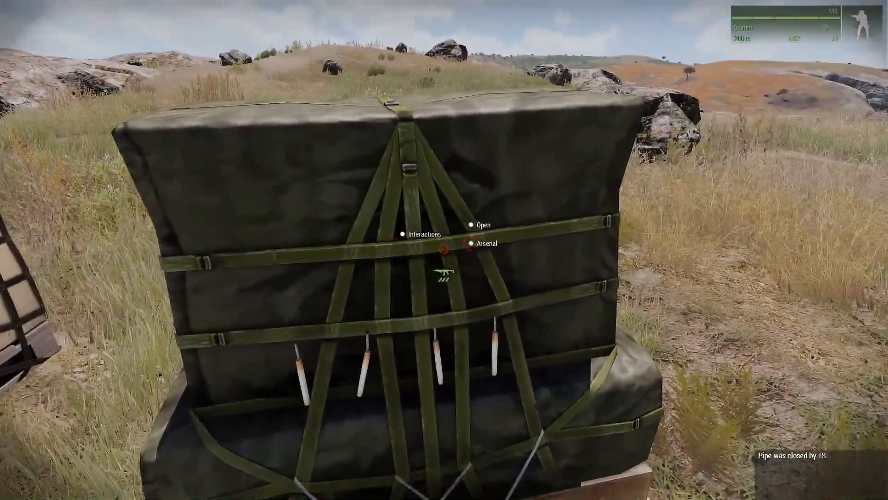
click(444, 249)
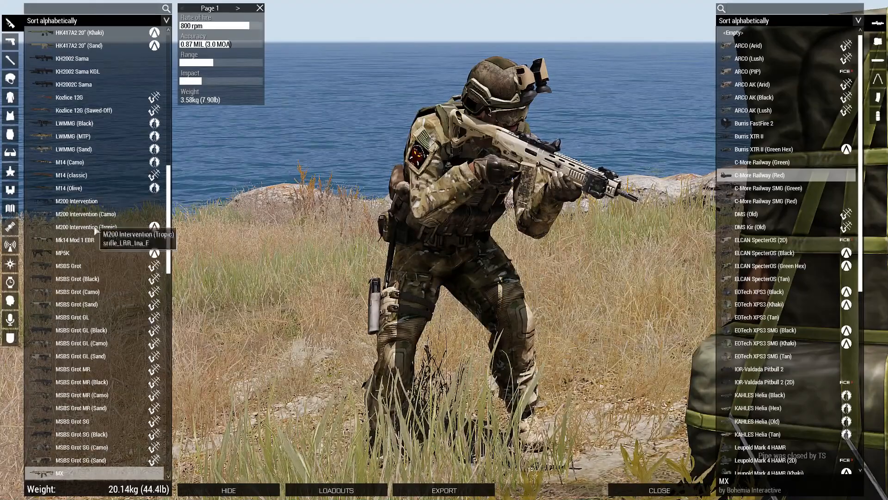
Filter the Arsenal weapon list for m200, then clear the search.
scroll(96, 230, down, 2)
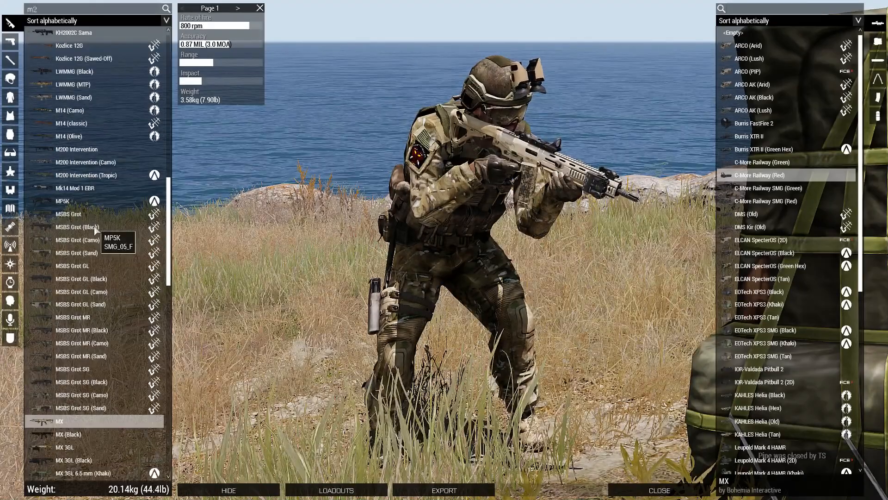
click(167, 9)
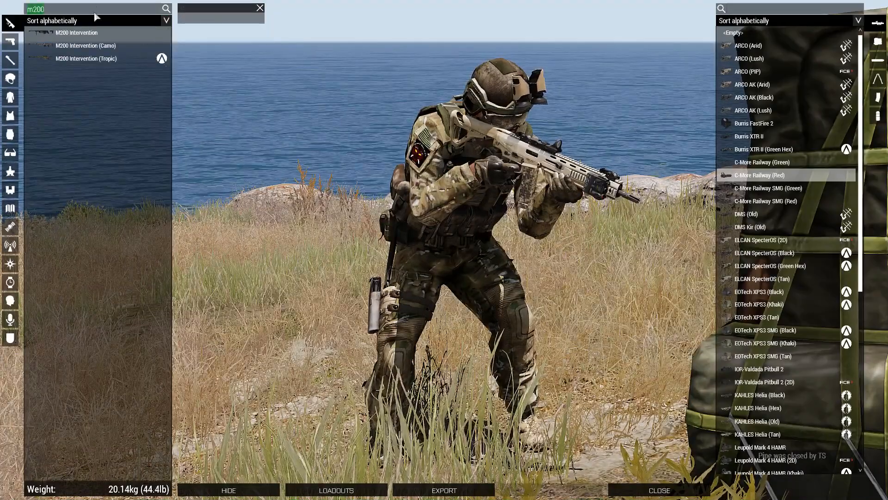
click(167, 9)
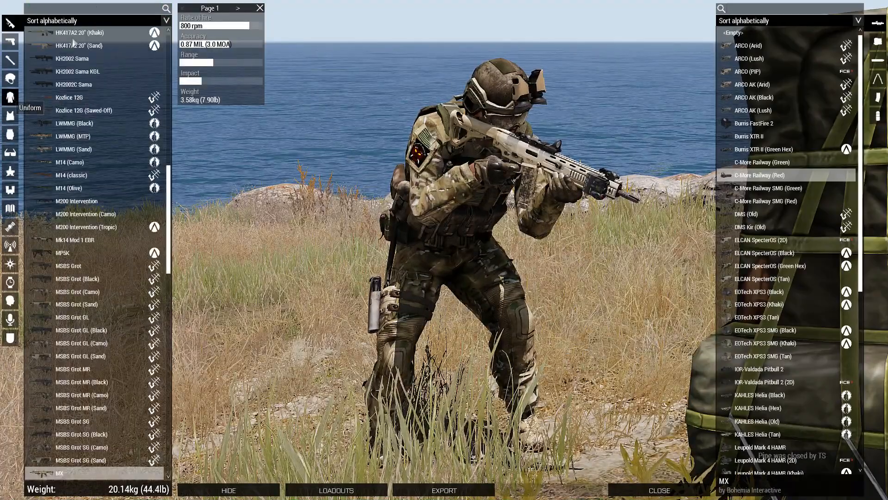
Search uniforms for 'black', try several, and equip the Looter Clothes (T-Shirt, Black).
click(10, 97)
click(139, 8)
text(black)
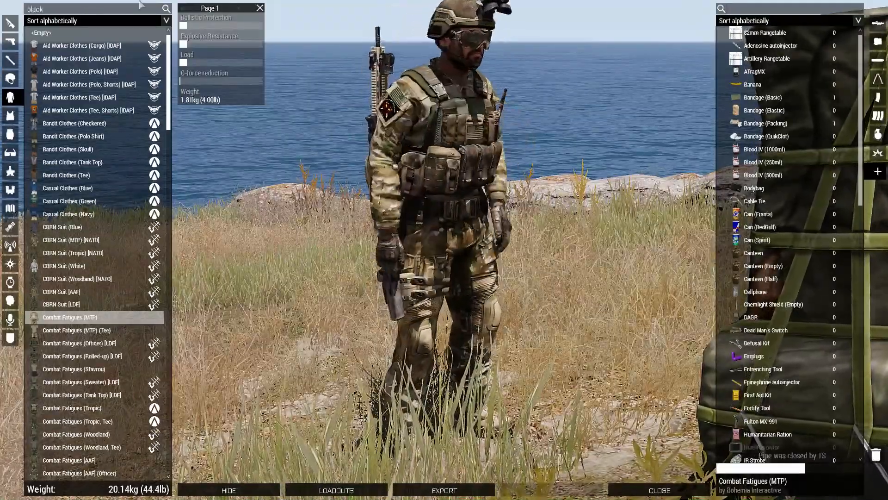
click(167, 9)
click(95, 45)
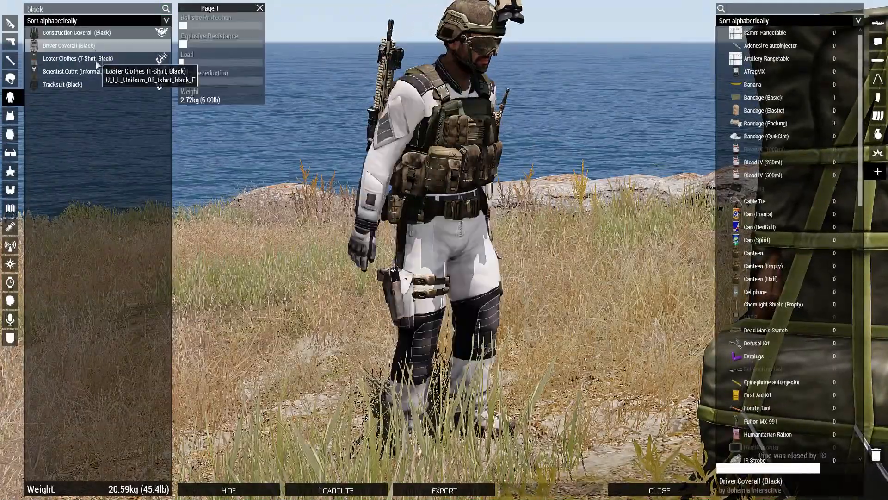
click(96, 64)
click(85, 87)
click(93, 72)
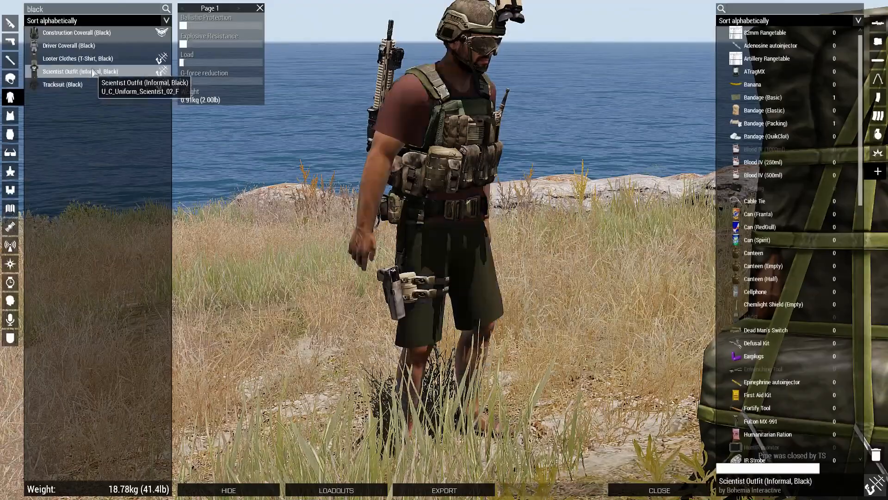
click(77, 58)
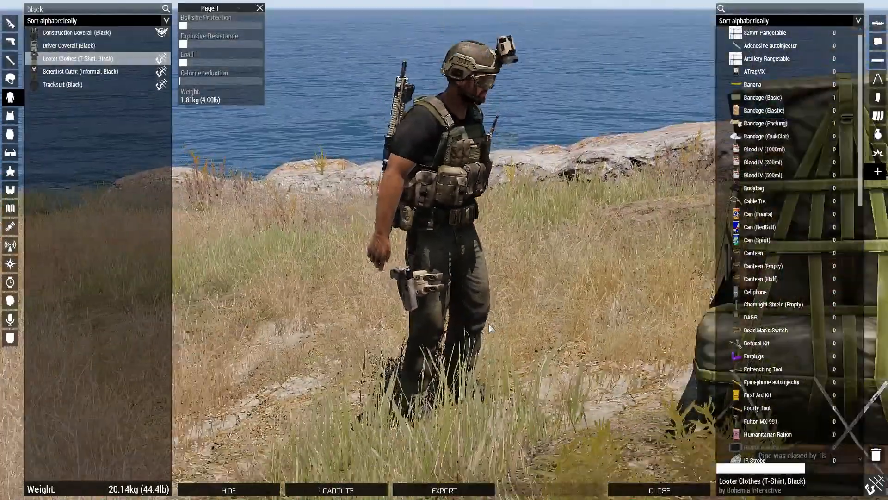
scroll(490, 328, down, 1)
double_click(100, 9)
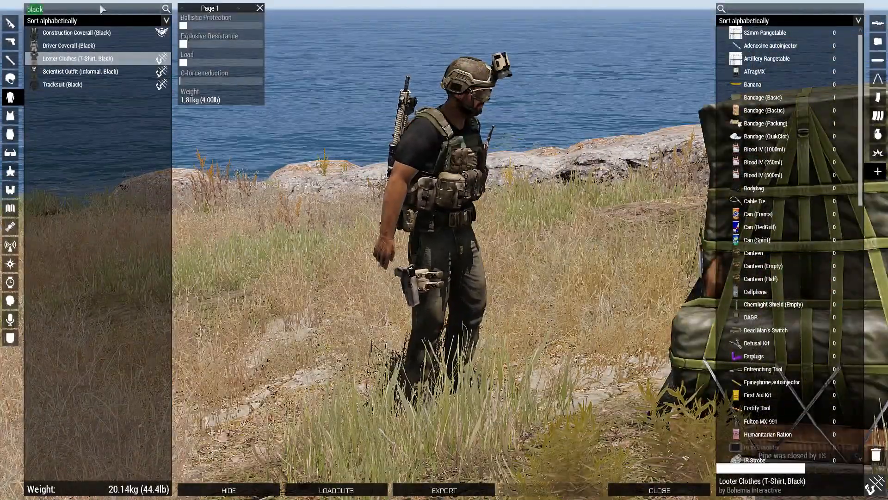
key(BackSpace)
Orbit around the soldier while browsing the vests, binoculars and GPS/UAV terminal lists.
right_drag(539, 292, 629, 303)
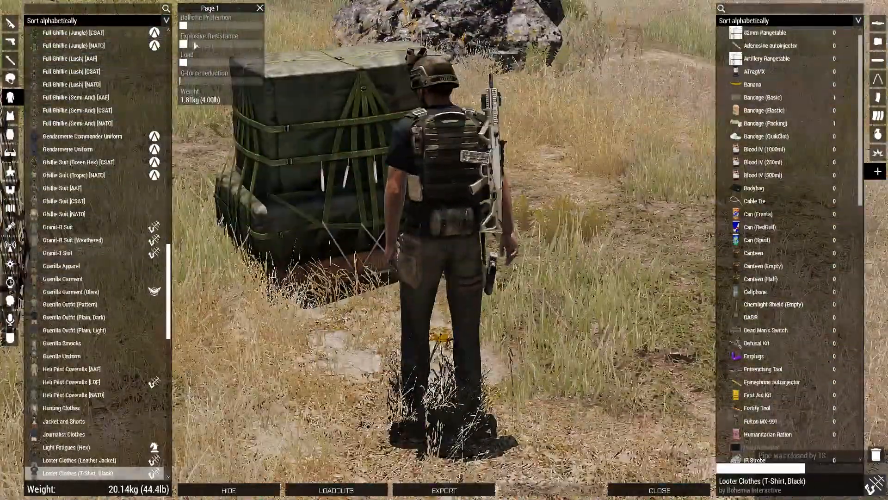
right_drag(354, 248, 296, 266)
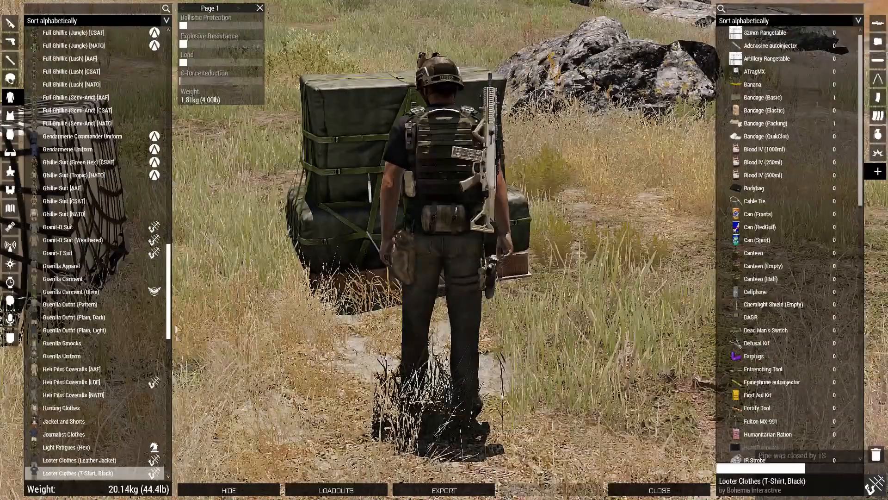
click(10, 115)
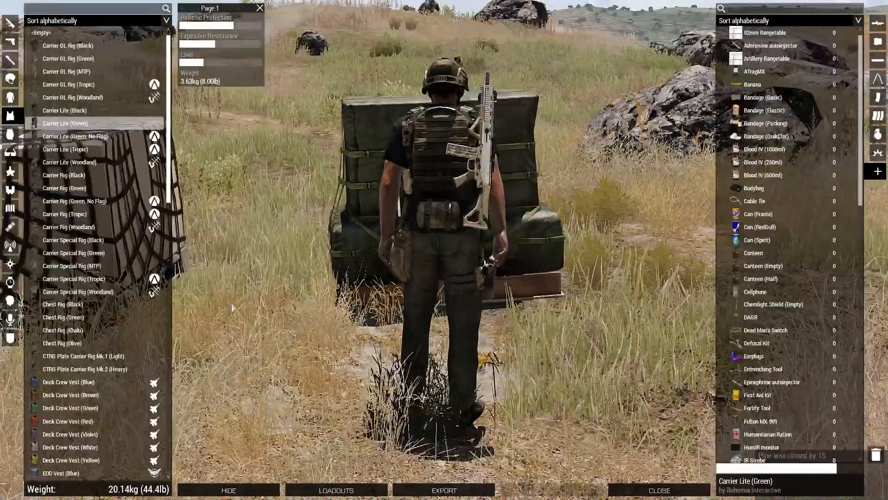
click(11, 189)
click(10, 226)
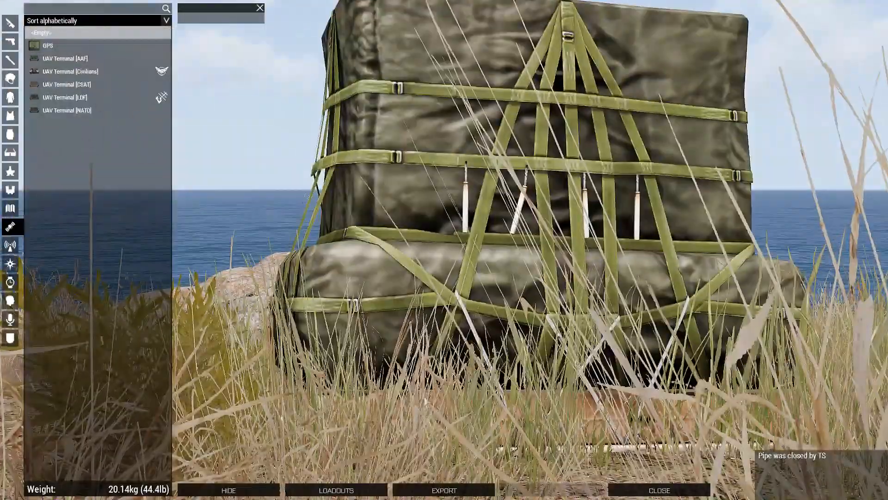
right_drag(426, 402, 461, 410)
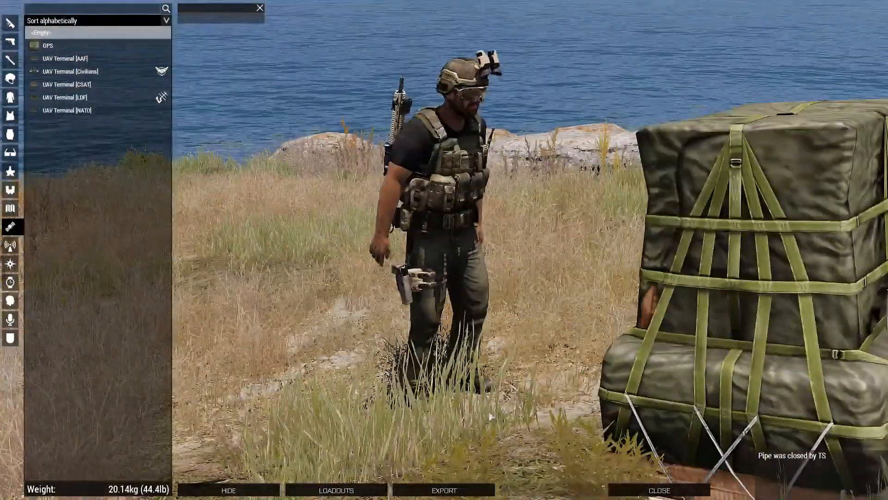
Leave the Arsenal and pick Open Virtual Arsenal at the netted crate.
key(Escape)
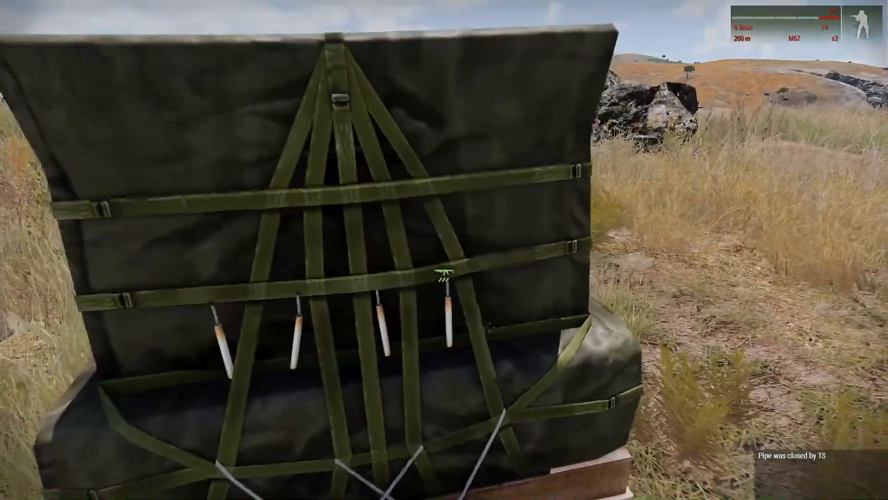
key(w)
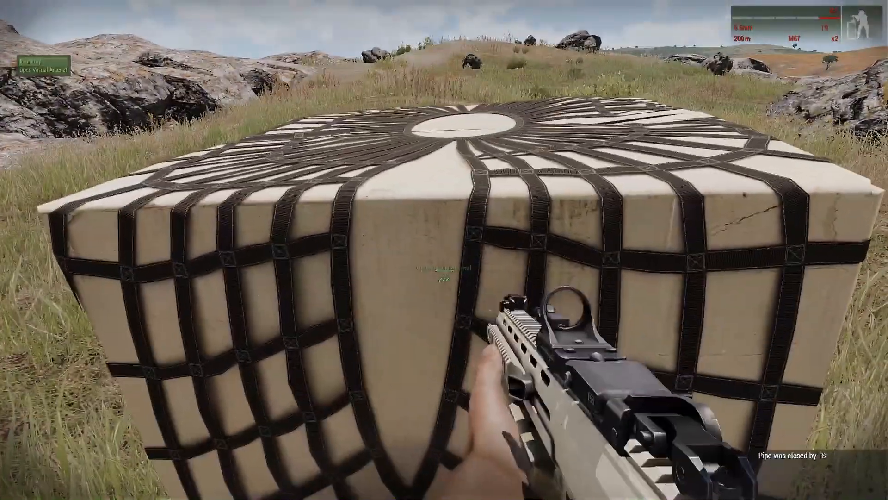
scroll(444, 268, down, 1)
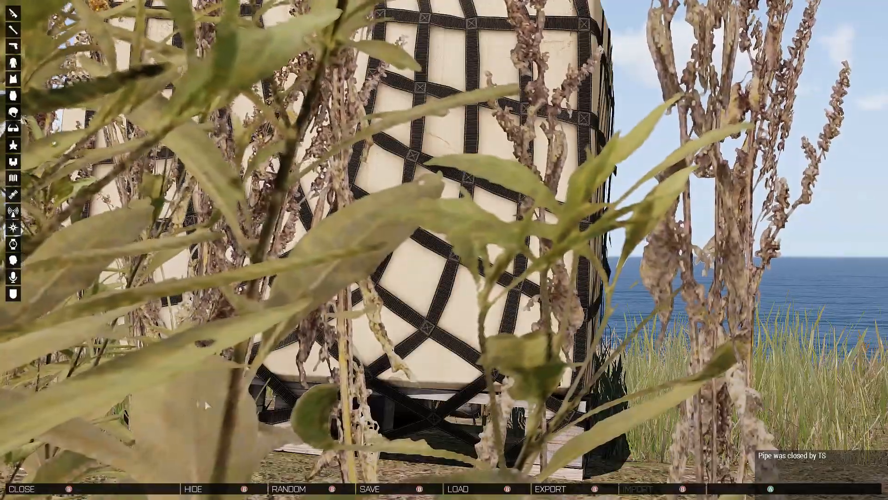
Browse the backpacks, trying the AN/ARC-164, AN/ARC-210 and AN/PRC 155 radio packs.
right_drag(324, 366, 336, 351)
drag(337, 350, 56, 346)
right_drag(56, 347, 185, 389)
drag(185, 389, 248, 374)
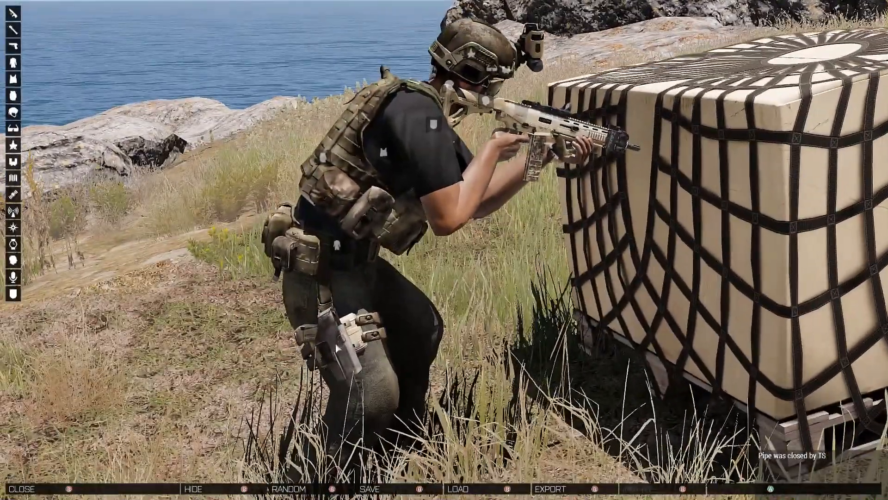
click(13, 96)
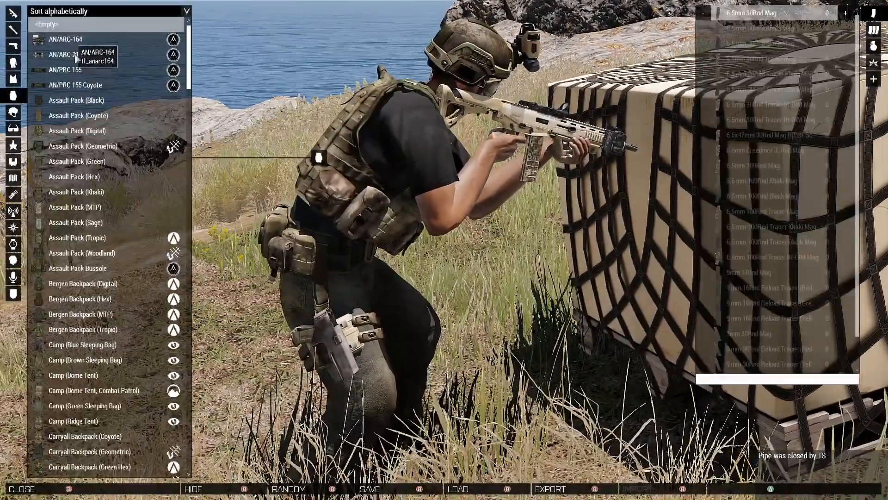
click(87, 38)
click(87, 52)
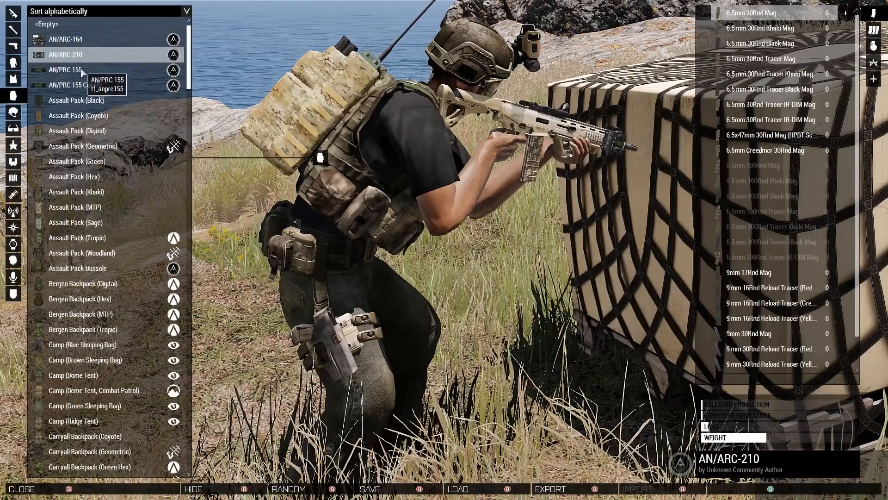
click(82, 70)
click(83, 87)
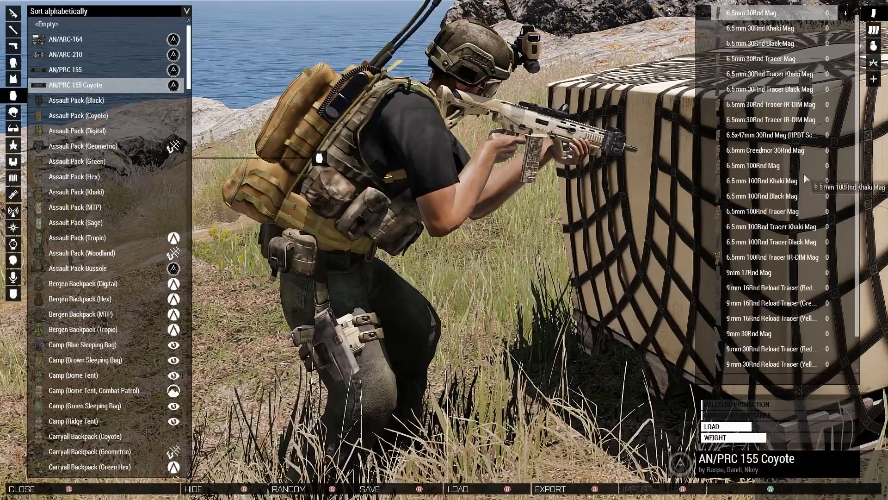
Add two AT Mines to the pack, then remove them again.
click(873, 63)
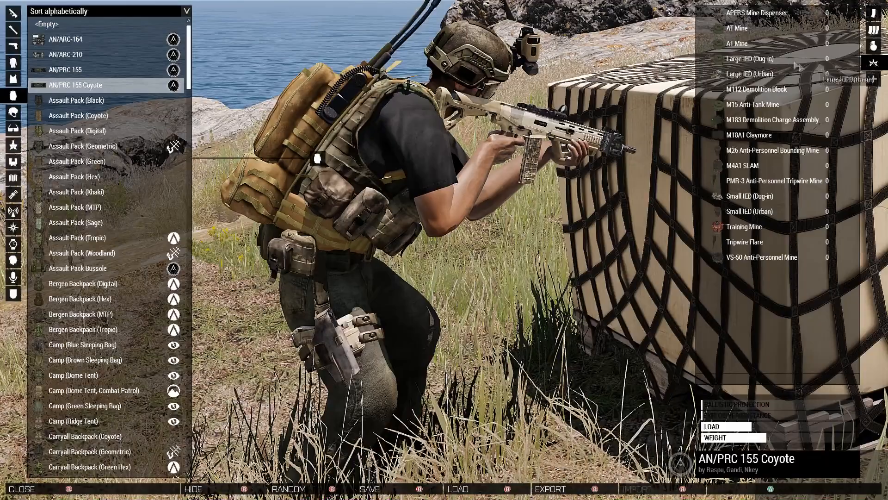
click(781, 44)
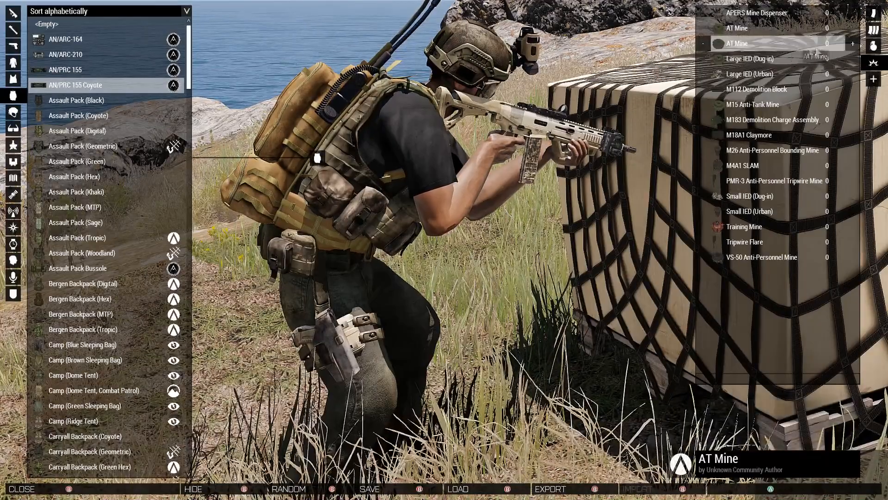
click(852, 46)
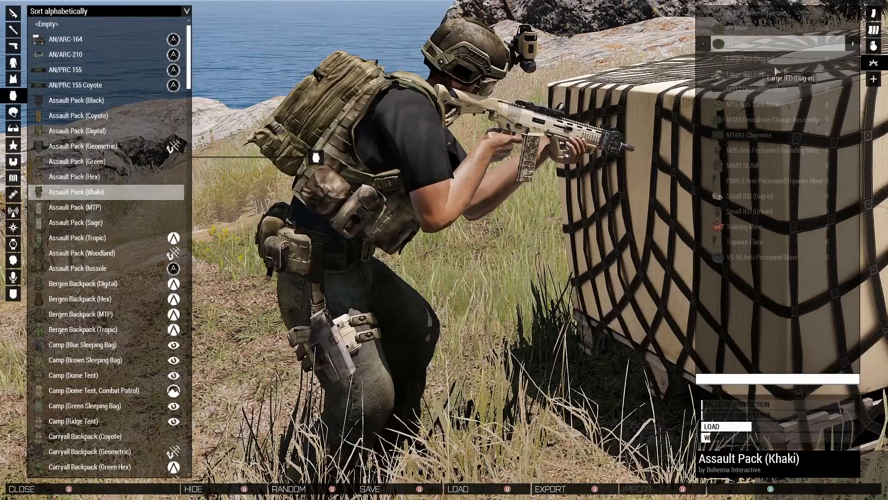
click(706, 45)
Load 12 Bandage (Elastic) and two Blood IV (1000ml), then close the Virtual Arsenal.
click(872, 78)
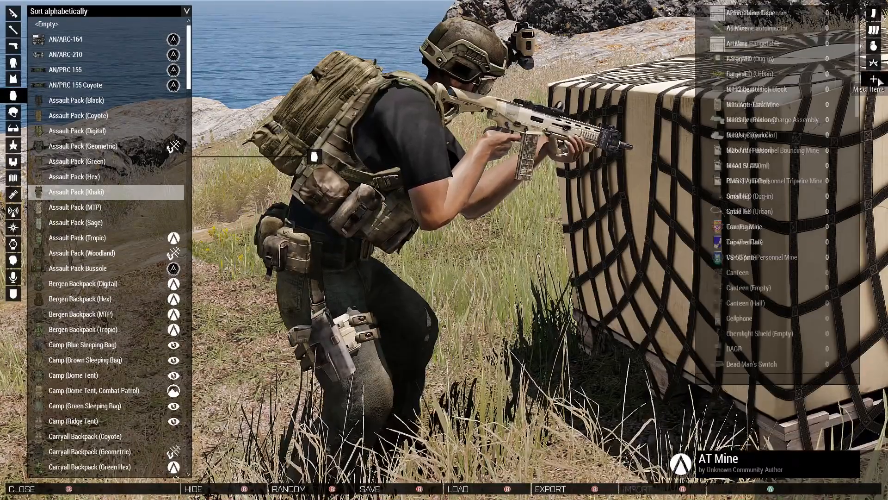
click(823, 110)
click(846, 104)
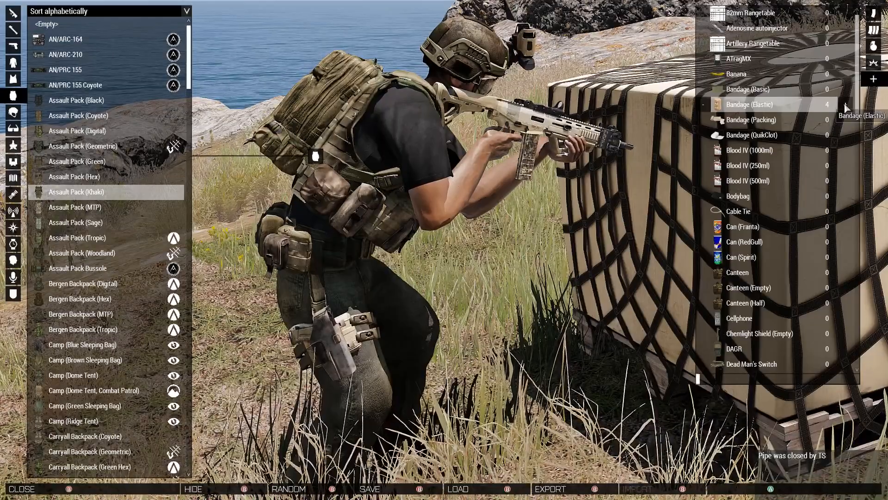
click(845, 105)
click(824, 150)
click(846, 150)
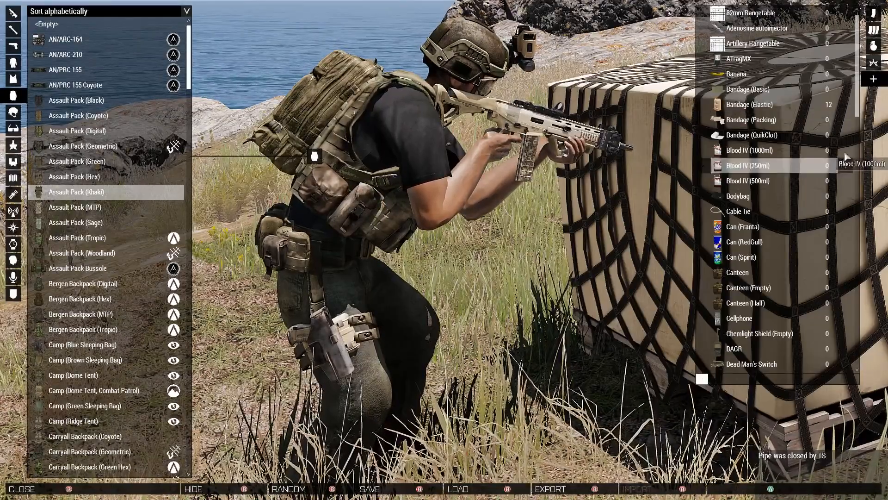
click(846, 150)
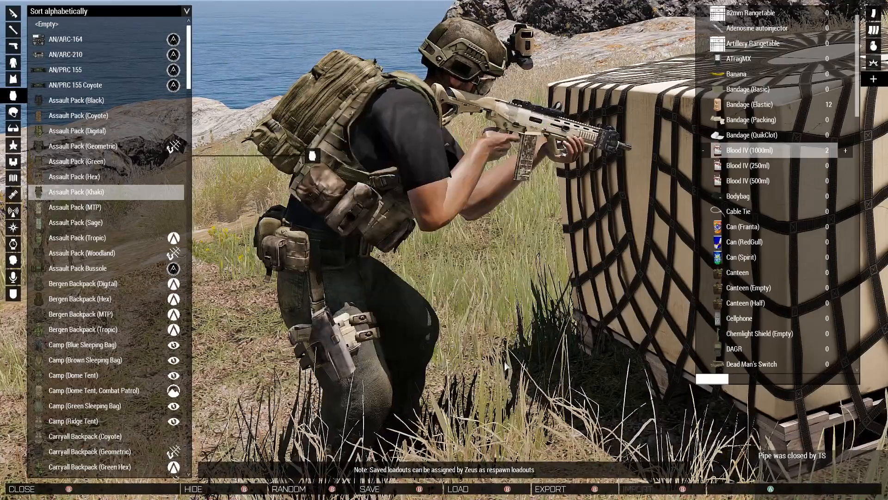
key(Escape)
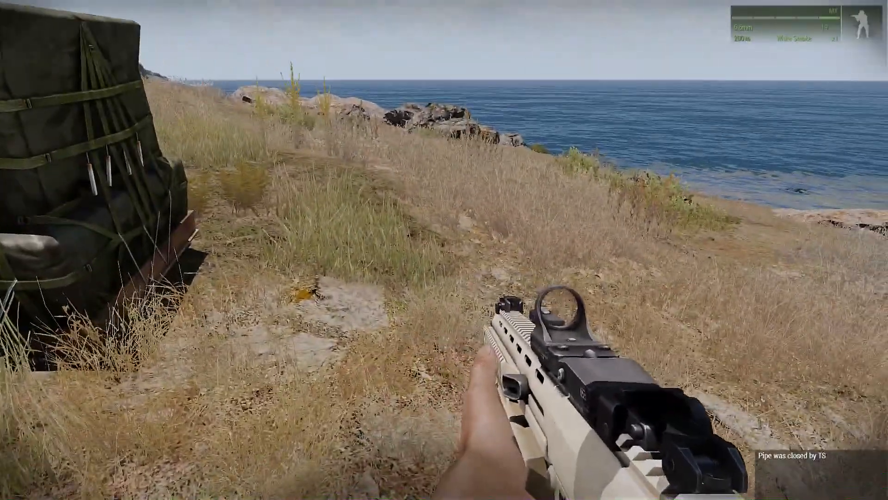
Open Zeus with Y, move the camera over the soldier and crates, and view the Modules categories.
key(y)
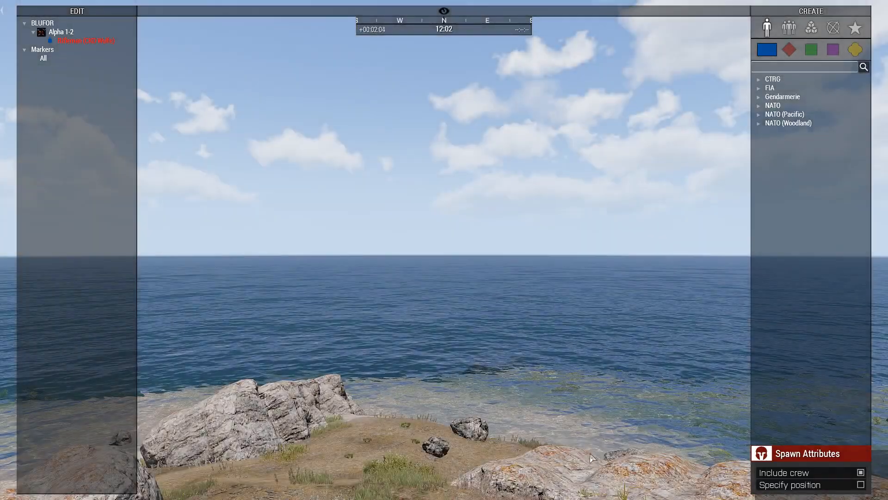
right_drag(450, 418, 661, 456)
key(s)
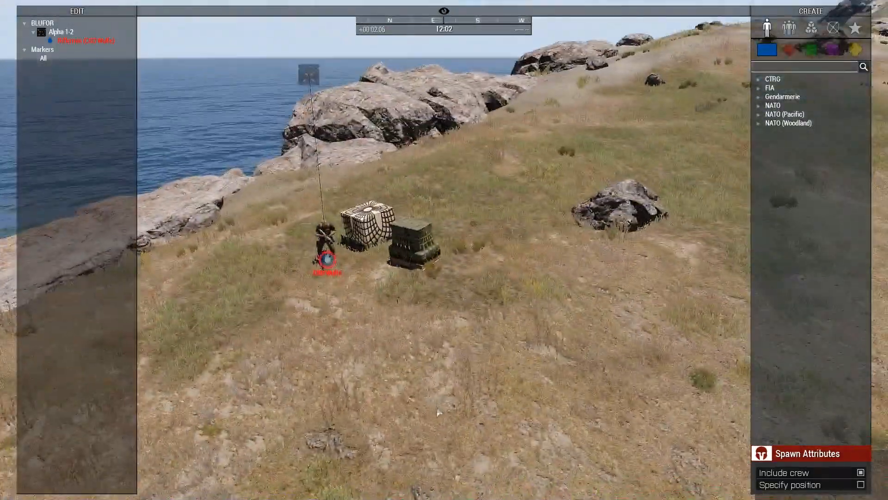
click(811, 28)
key(w)
key(a)
right_drag(555, 199, 580, 227)
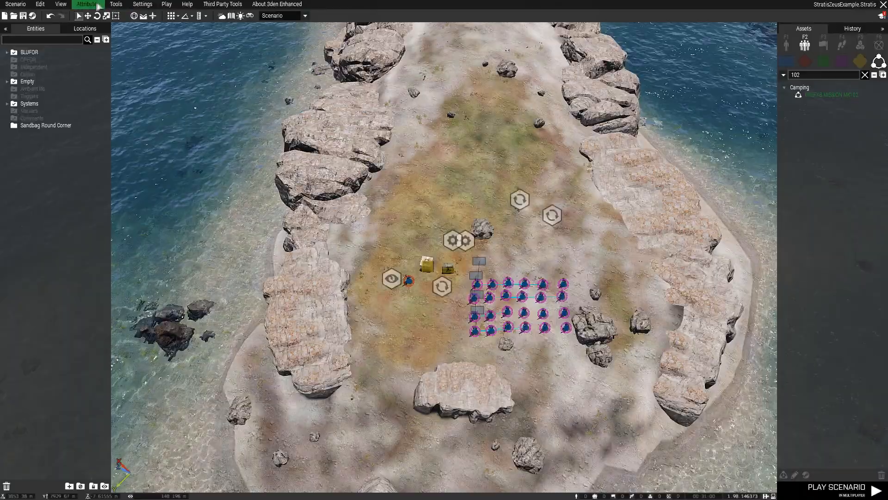
click(98, 5)
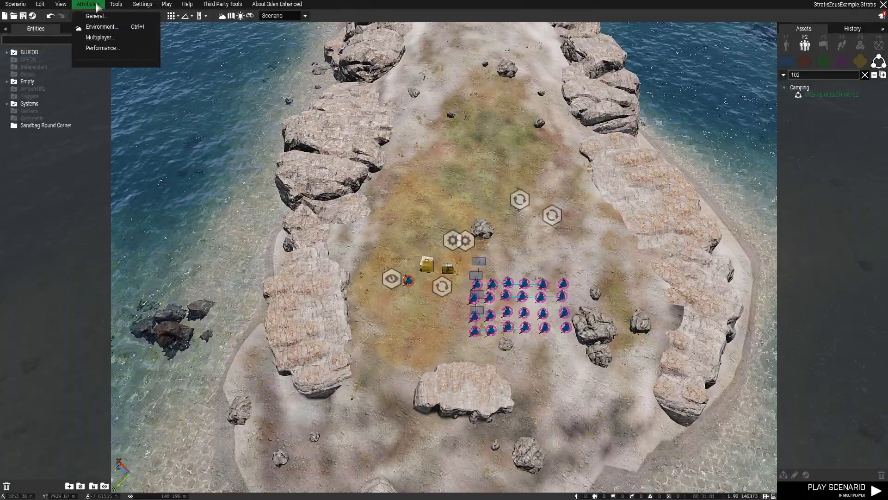
Review the Multiplayer attributes (Zeus game type, custom-position respawn) and confirm with OK.
click(98, 38)
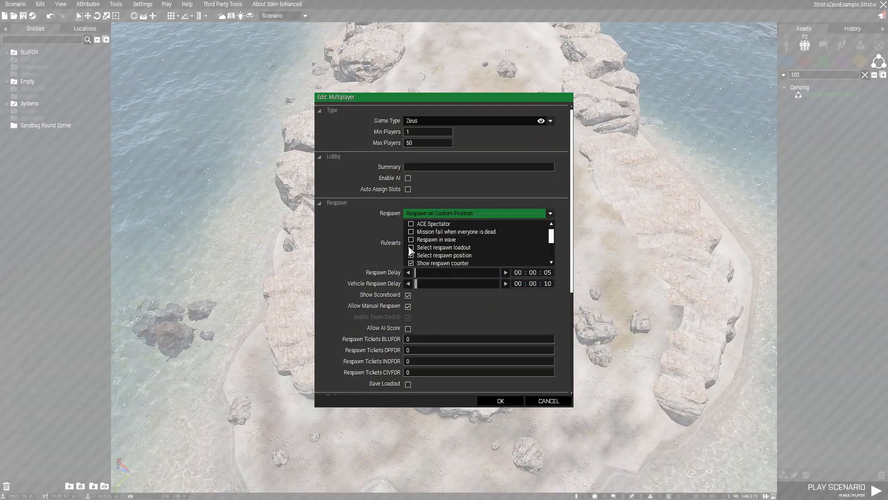
click(499, 401)
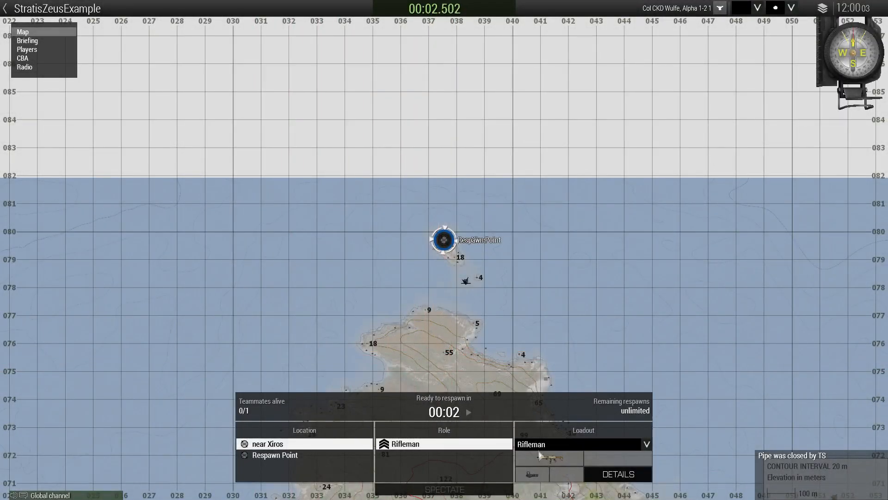
Respawn at Respawn Point with the Rifleman loadout.
click(544, 446)
click(553, 456)
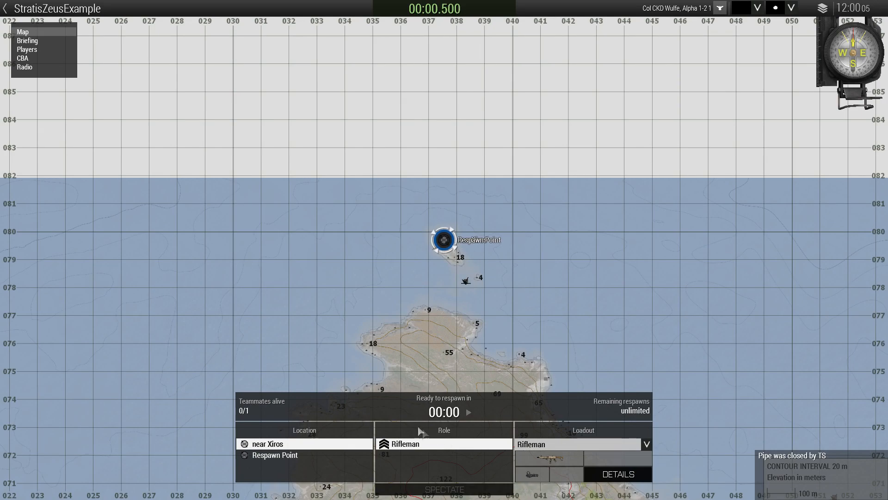
click(309, 454)
click(444, 407)
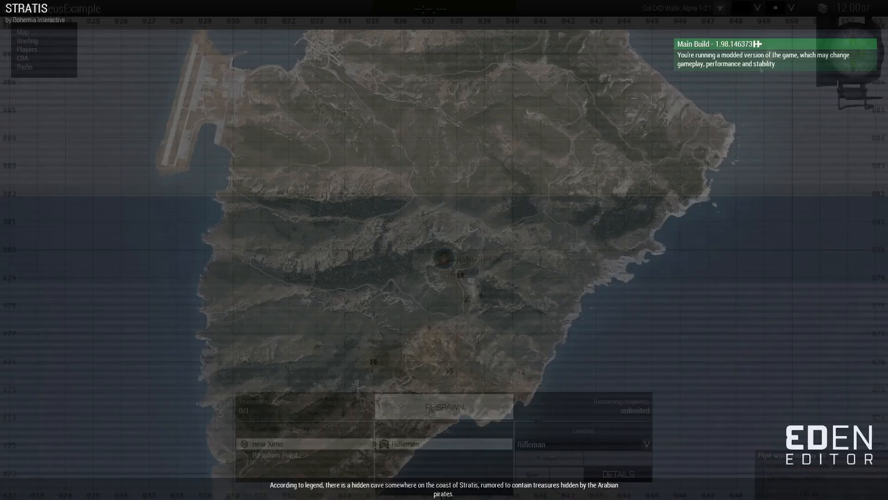
Switch to Zeus and pull the camera back above the soldier and crates.
key(y)
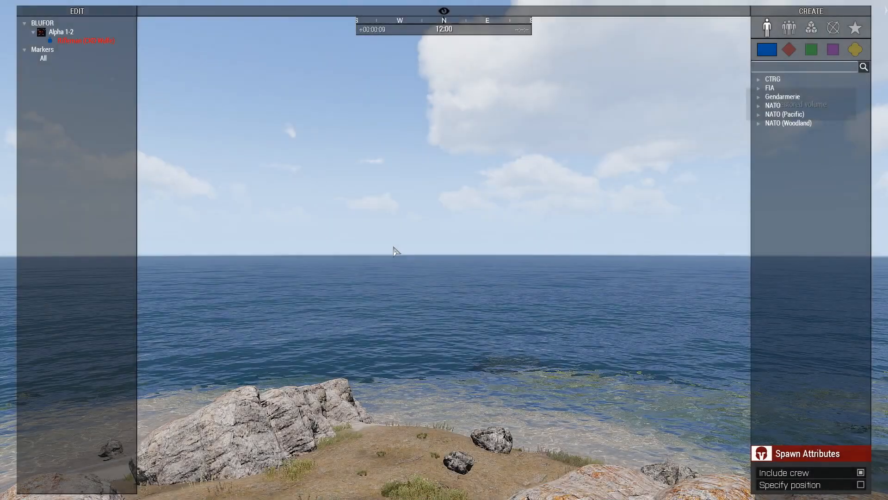
right_drag(393, 248, 426, 367)
scroll(386, 320, down, 3)
scroll(426, 367, down, 2)
Place a Zeus Respawn Loadouts module offering exampleloadout1 and exampleloadout2 from the NATO Men group.
click(814, 29)
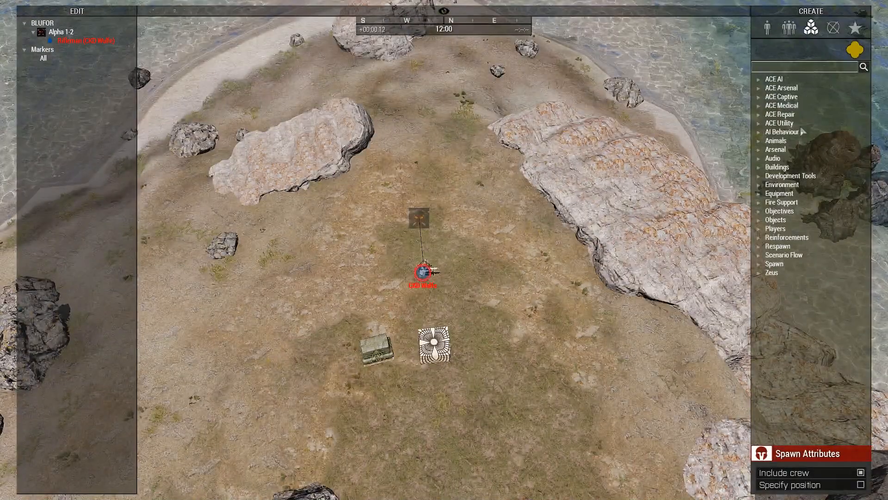
click(760, 246)
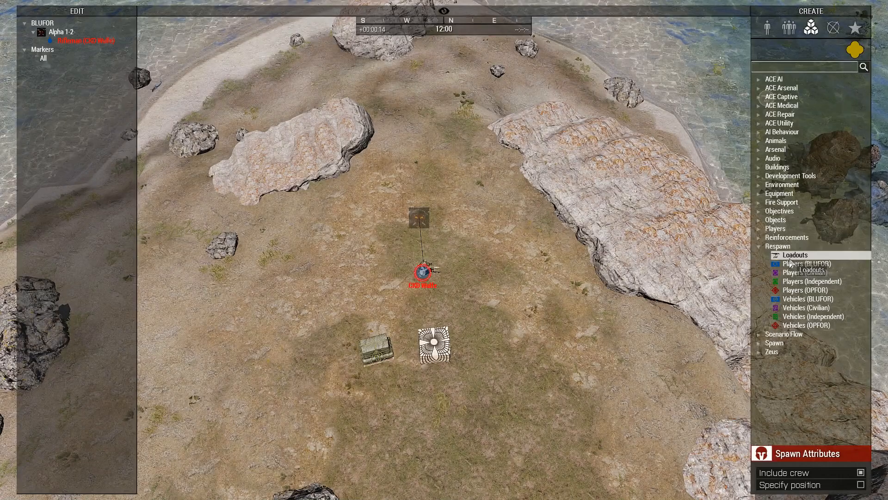
click(469, 133)
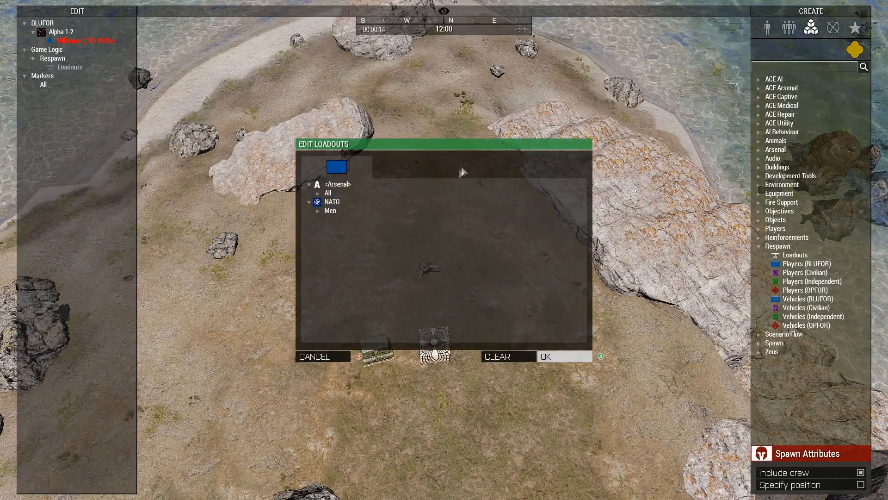
click(317, 193)
scroll(368, 225, down, 6)
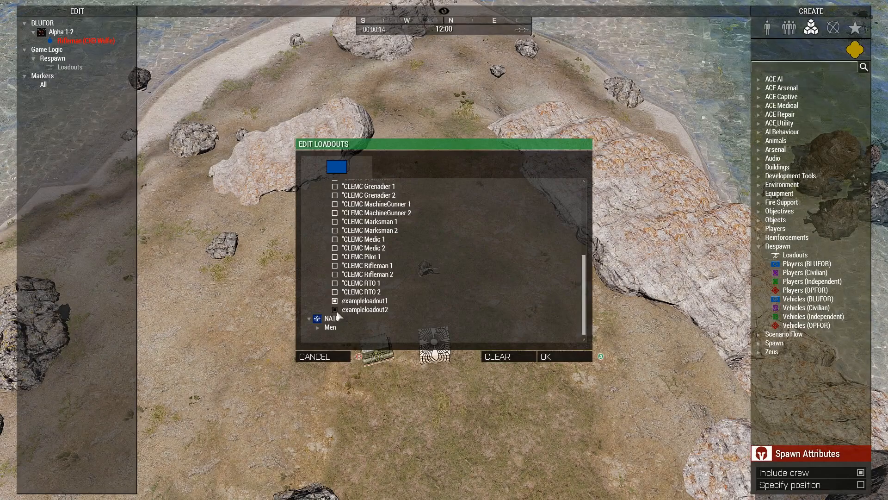
click(320, 327)
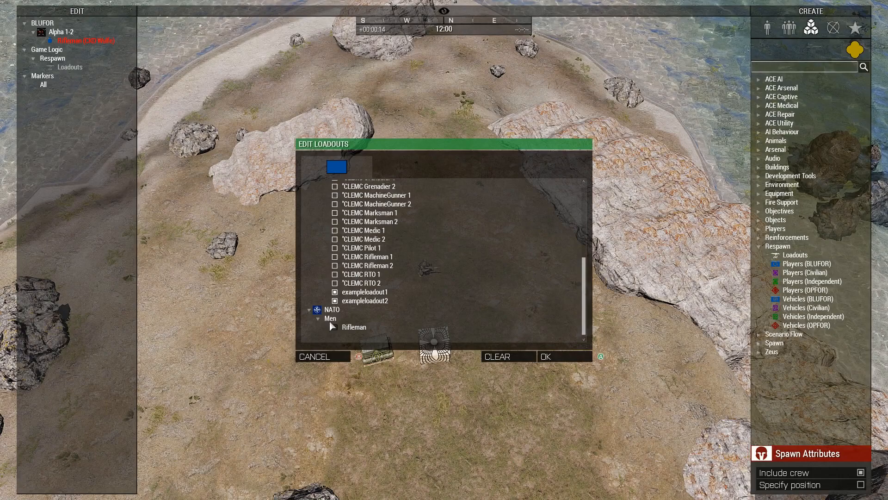
click(557, 360)
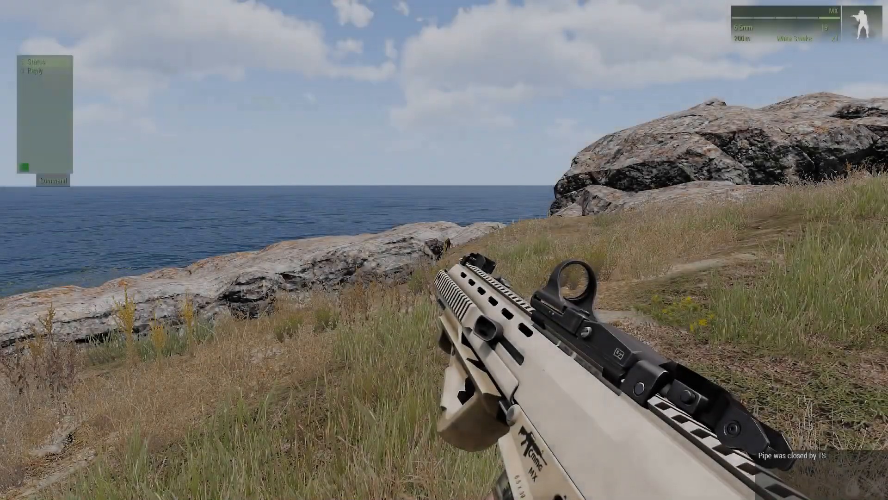
Force a respawn from the pause menu, return with exampleloadout2, and view in third person.
key(Escape)
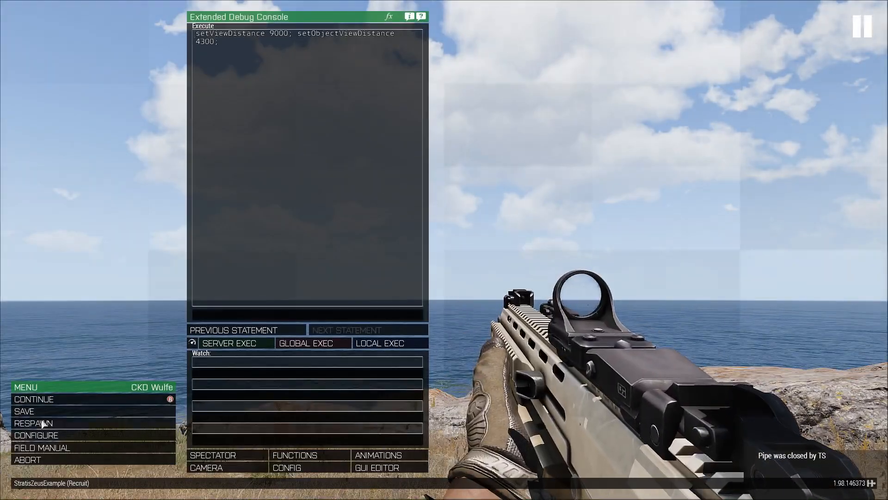
click(33, 423)
click(390, 270)
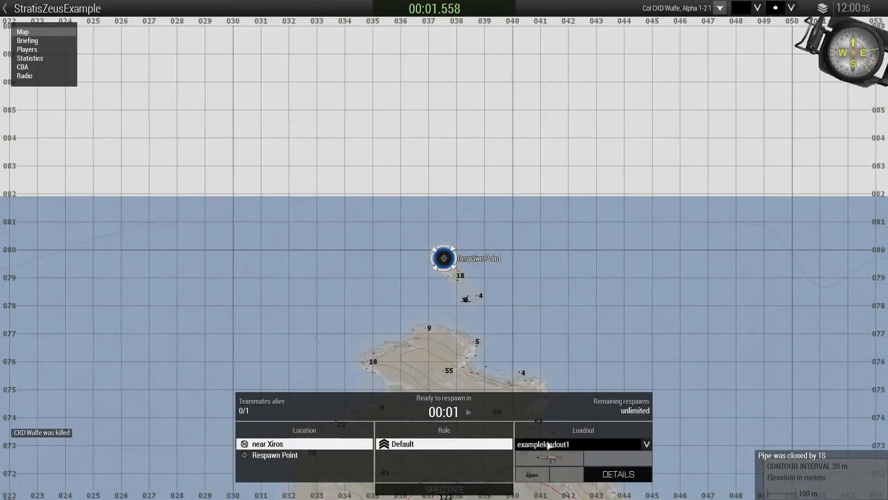
click(545, 445)
click(574, 466)
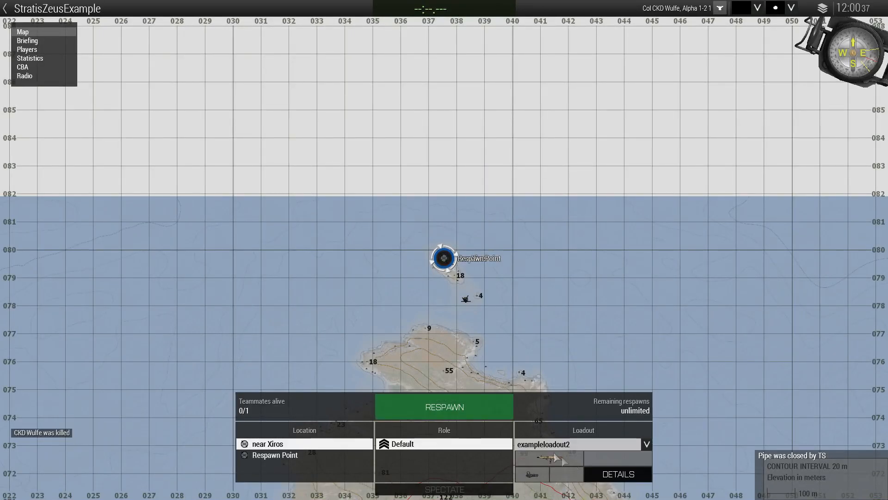
click(478, 419)
key(KP_Enter)
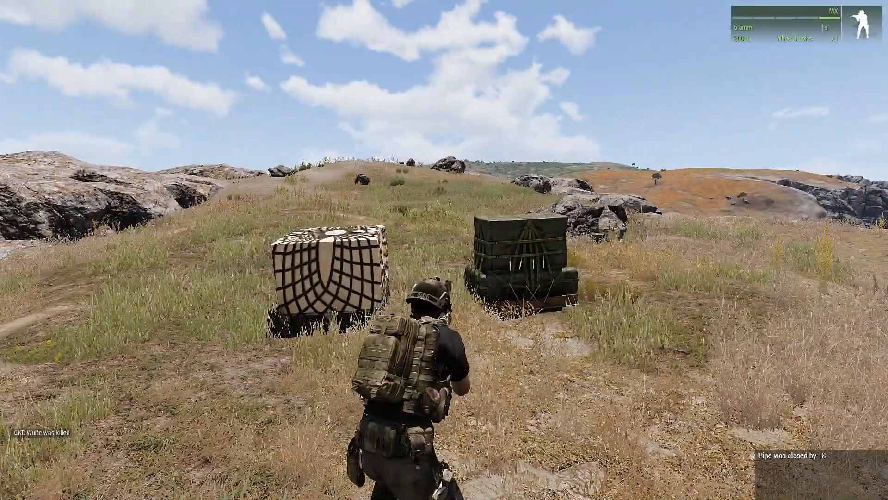
At the green crate's Arsenal, equip the Mk14 Mod 1 EBR with optic set to <Empty>.
key(w)
key(super)
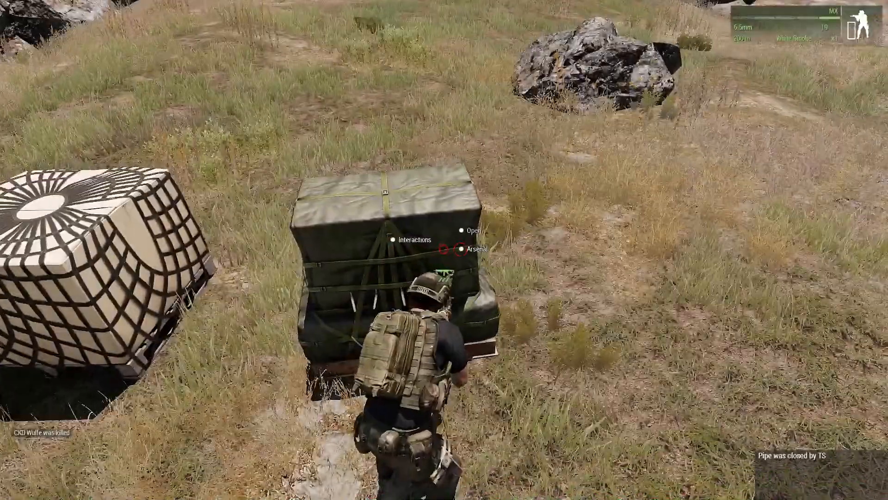
click(459, 249)
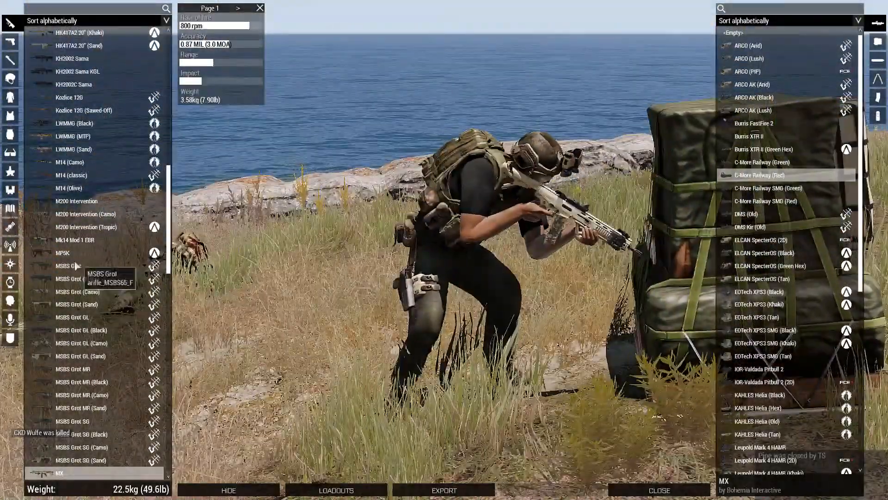
click(83, 254)
click(92, 241)
click(88, 255)
click(88, 241)
right_drag(507, 254, 581, 273)
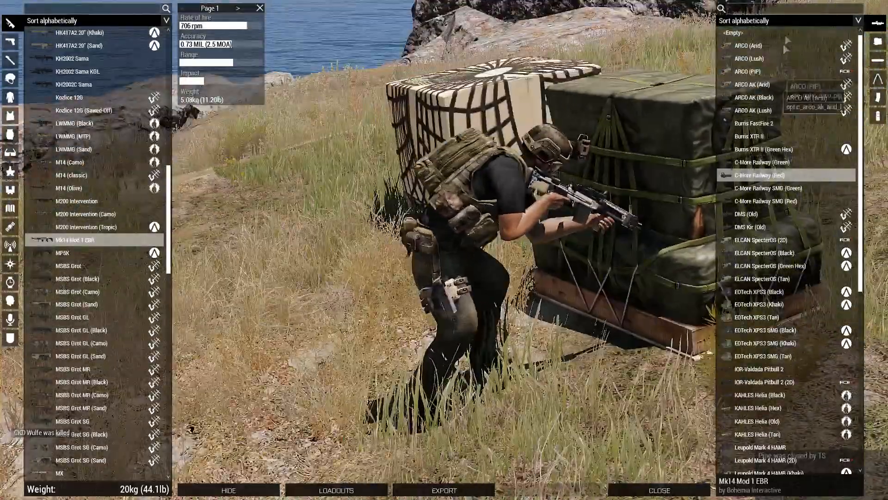
click(768, 34)
key(Escape)
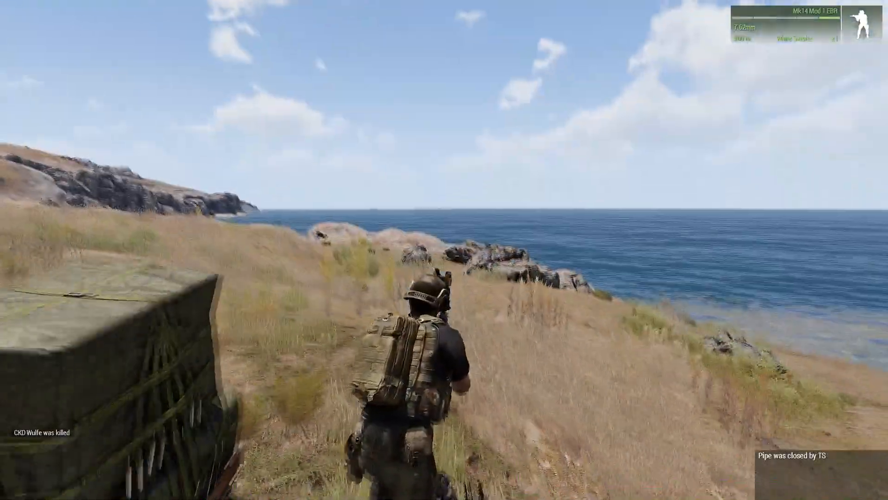
Check the rifle's iron sights, then run toward the grassy hill.
right_click(444, 250)
right_click(444, 250)
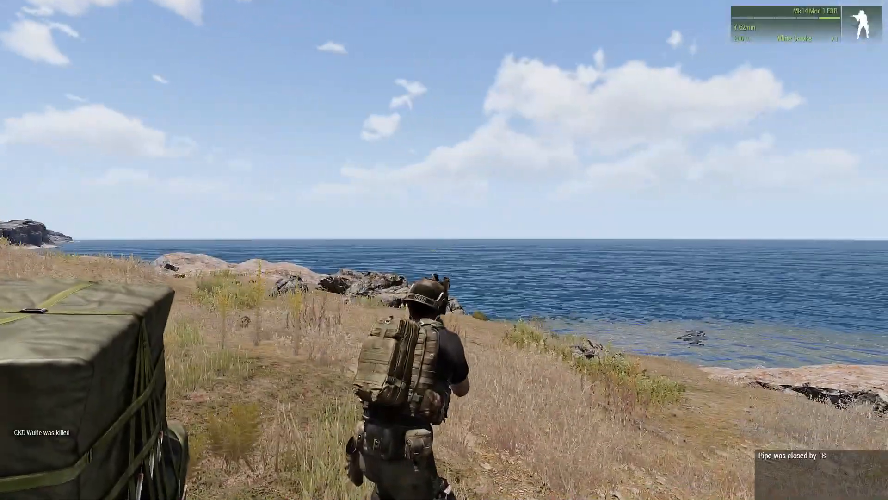
key(w)
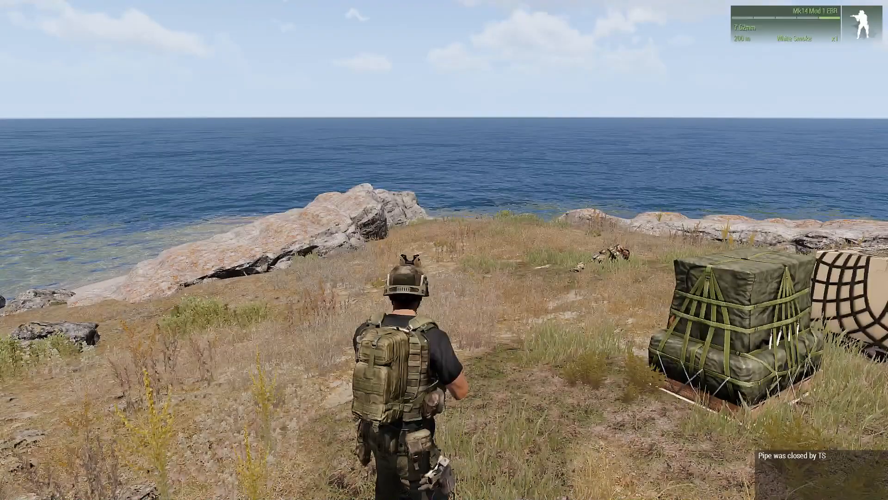
Abort the test mission, confirm YES, and continue past the debriefing to the editor.
key(Escape)
click(49, 459)
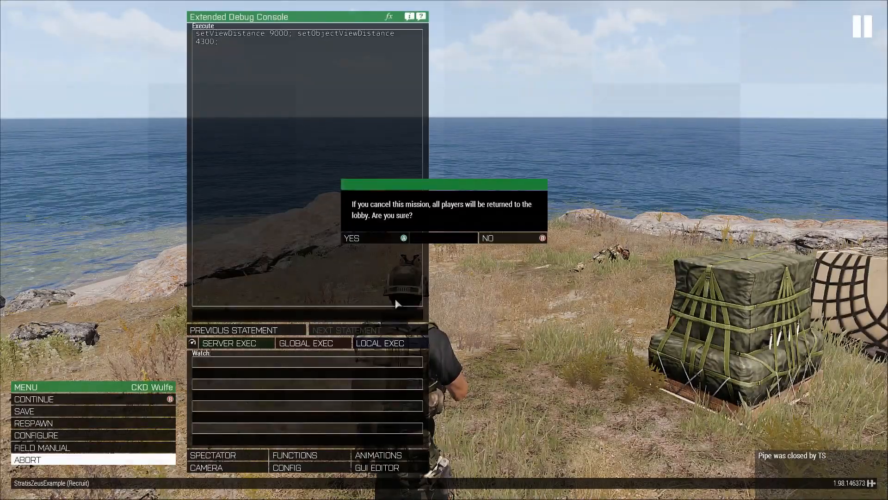
click(380, 239)
click(620, 372)
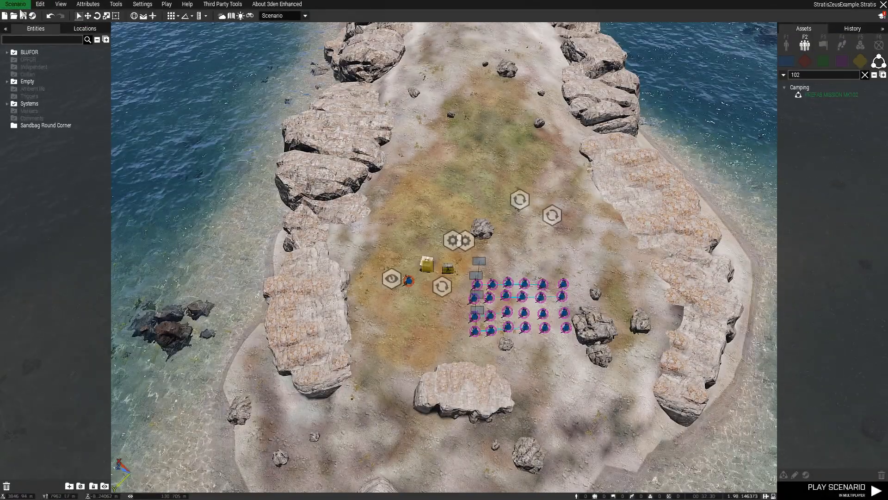
Export StratisZeusExample to the MPMissions folder as a multiplayer mission.
click(17, 5)
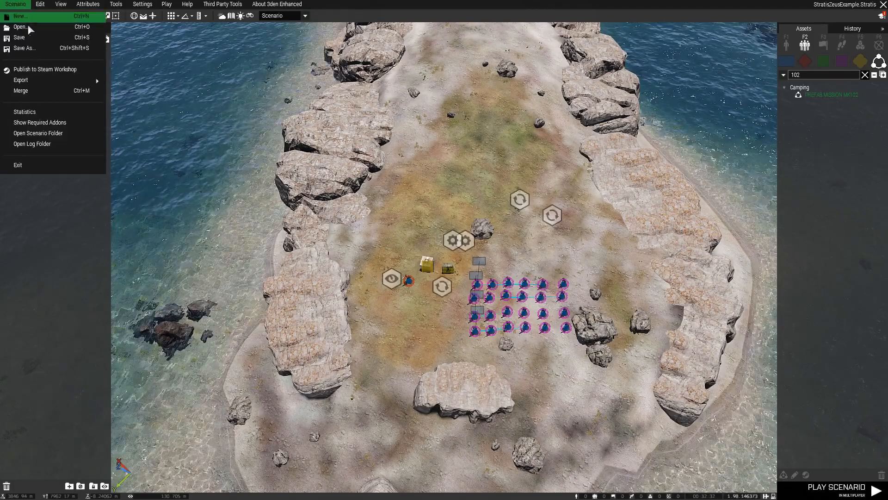
mouse_move(41, 82)
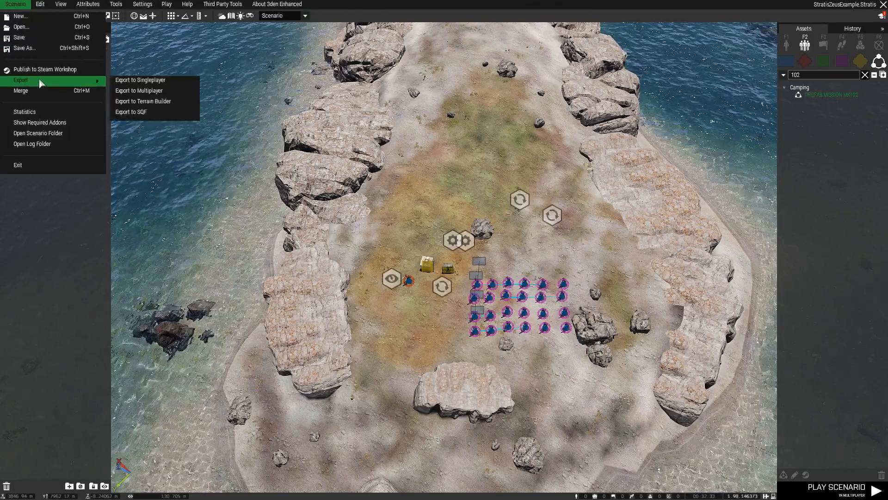
click(148, 91)
right_drag(314, 250, 324, 245)
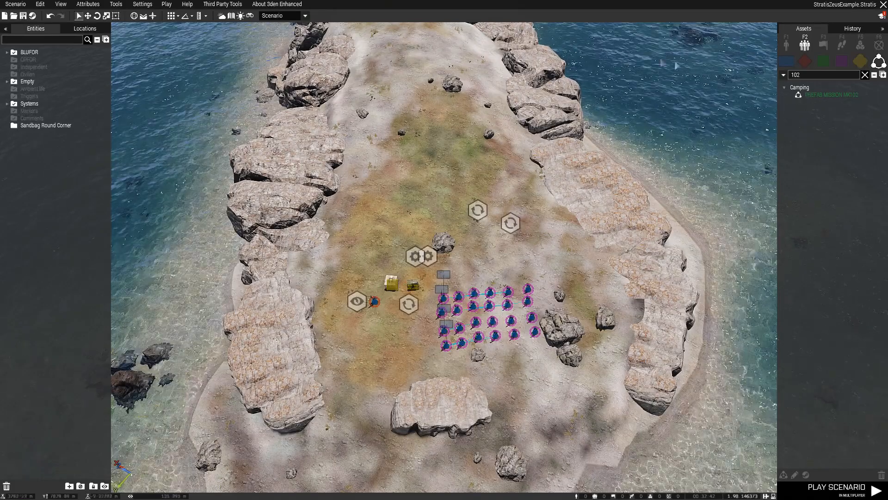
Remove the '102' asset search filter, then survey the BLUFOR squads, crates and modules across Stratis.
click(864, 74)
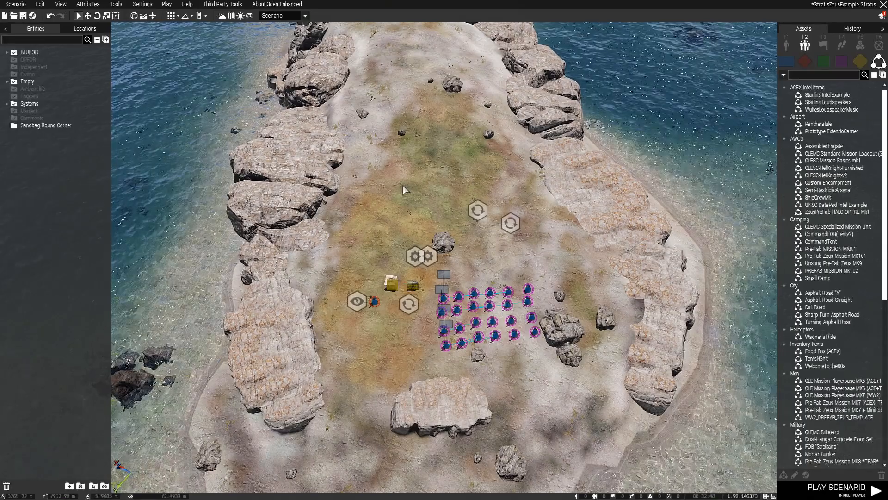
key(s)
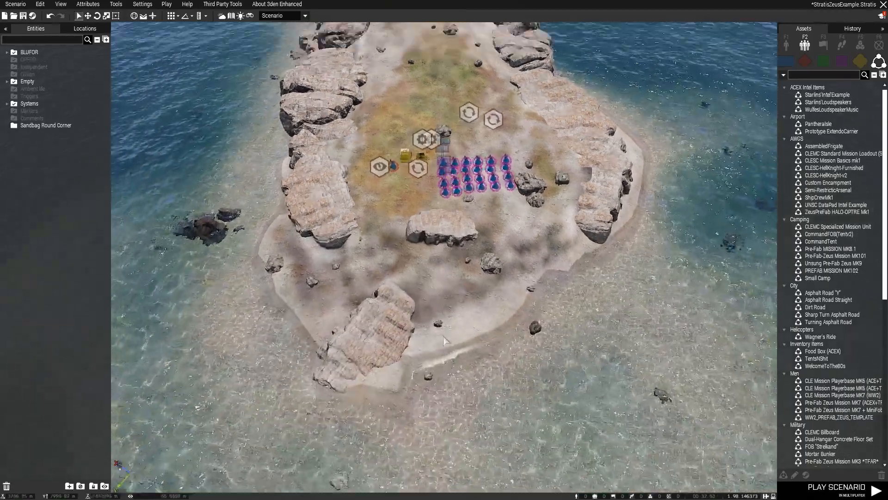
scroll(443, 336, up, 5)
right_drag(442, 334, 440, 322)
key(a)
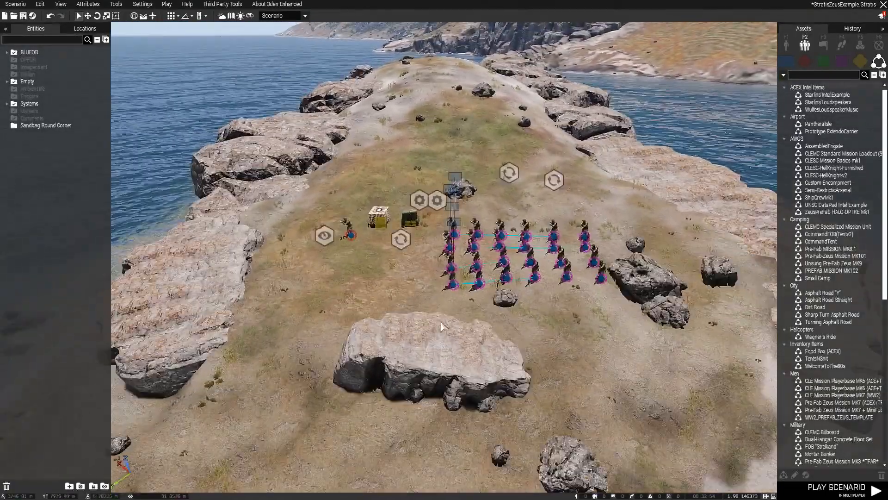
key(d)
key(a)
key(s)
key(a)
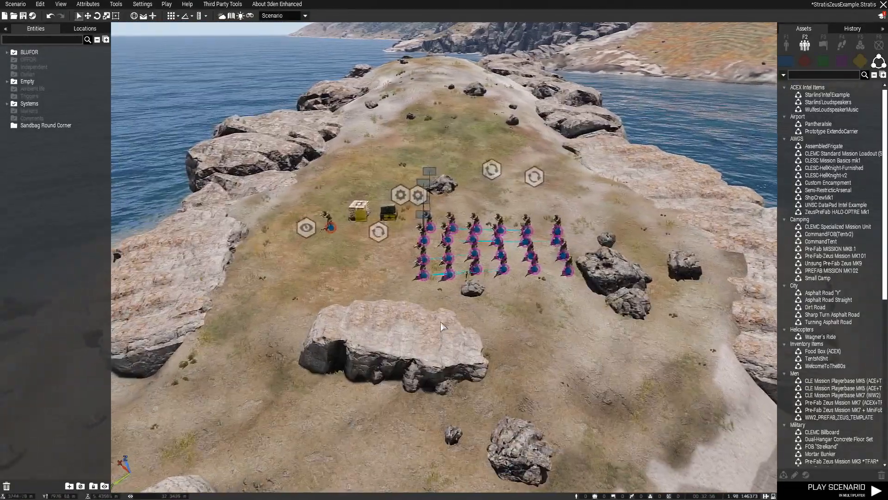
mouse_move(441, 322)
right_down()
mouse_move(432, 322)
mouse_move(454, 329)
right_up()
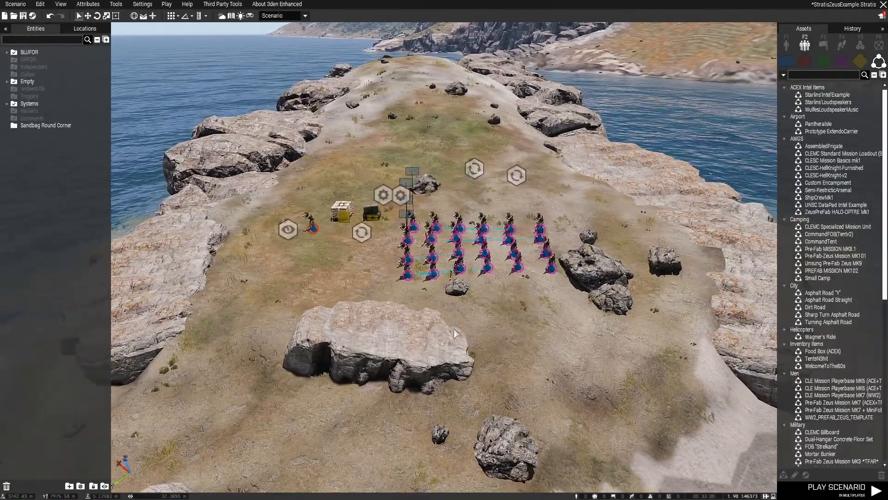